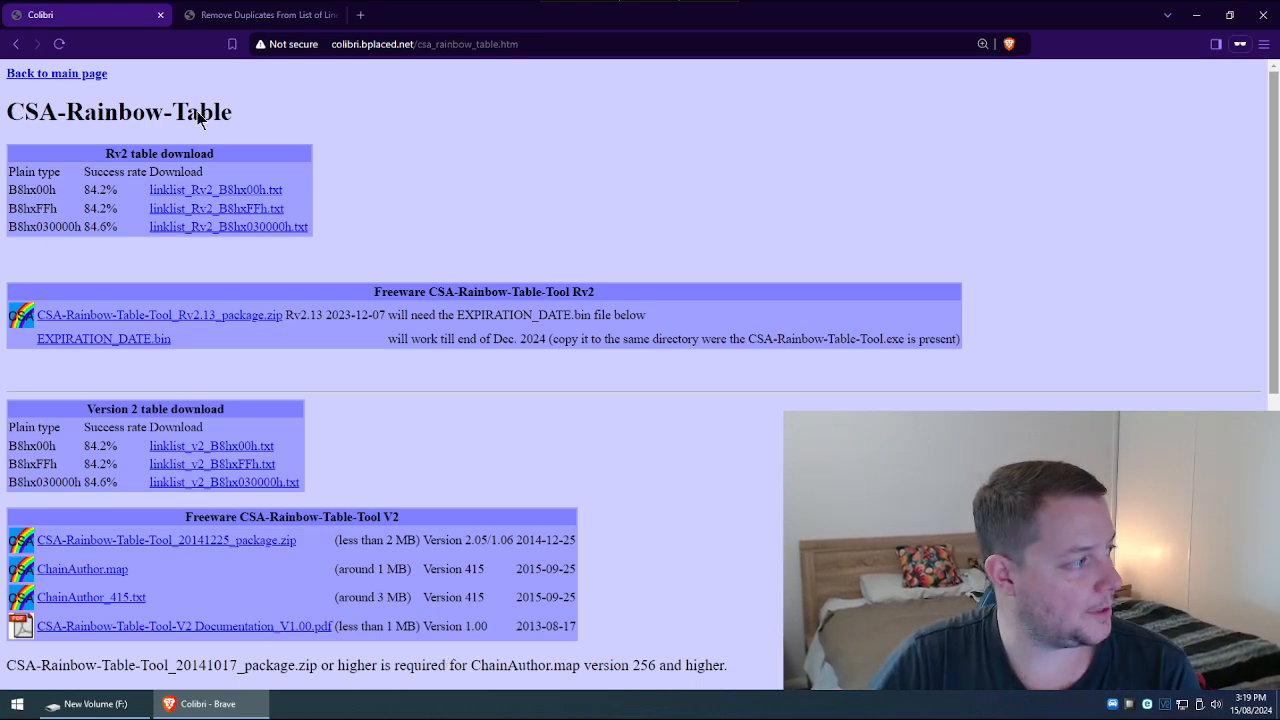
pyautogui.moveTo(233, 112); pyautogui.dragTo(22, 113)
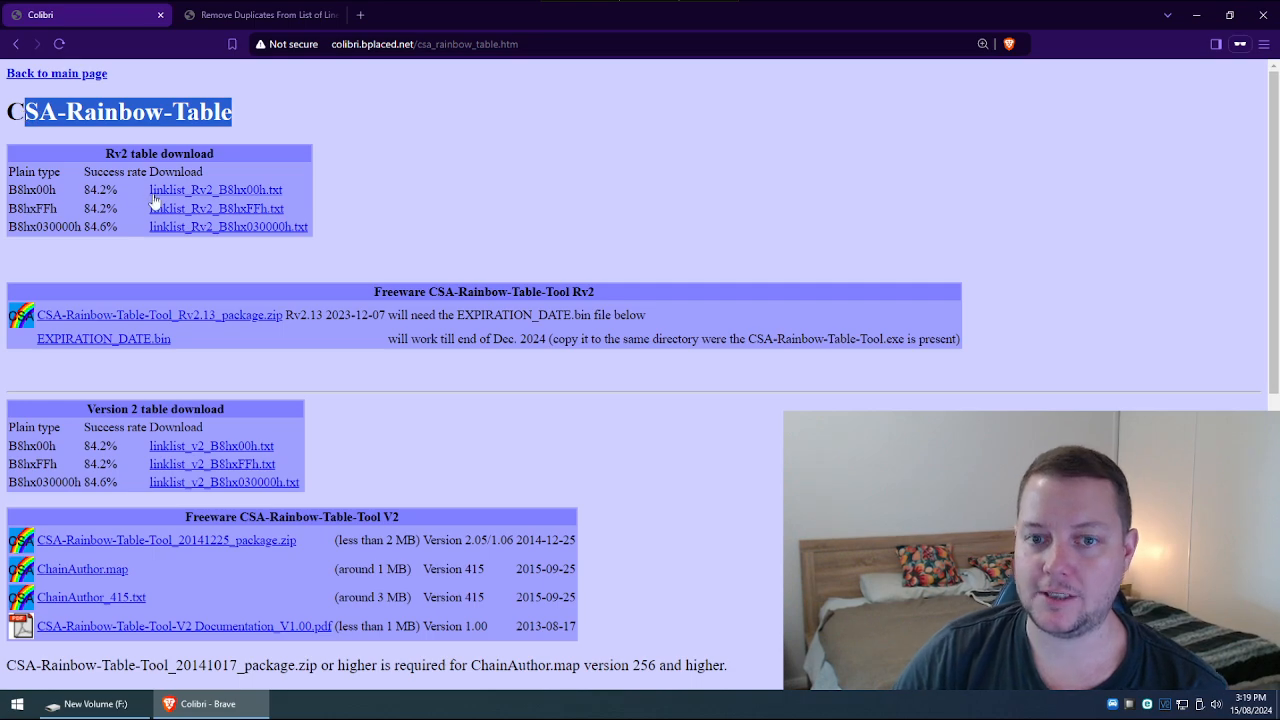
pyautogui.click(683, 185)
pyautogui.scroll(-2, 700, 250)
pyautogui.scroll(-2, 554, 334)
pyautogui.scroll(2, 554, 334)
pyautogui.moveTo(400, 372); pyautogui.dragTo(271, 372)
pyautogui.click(17, 371)
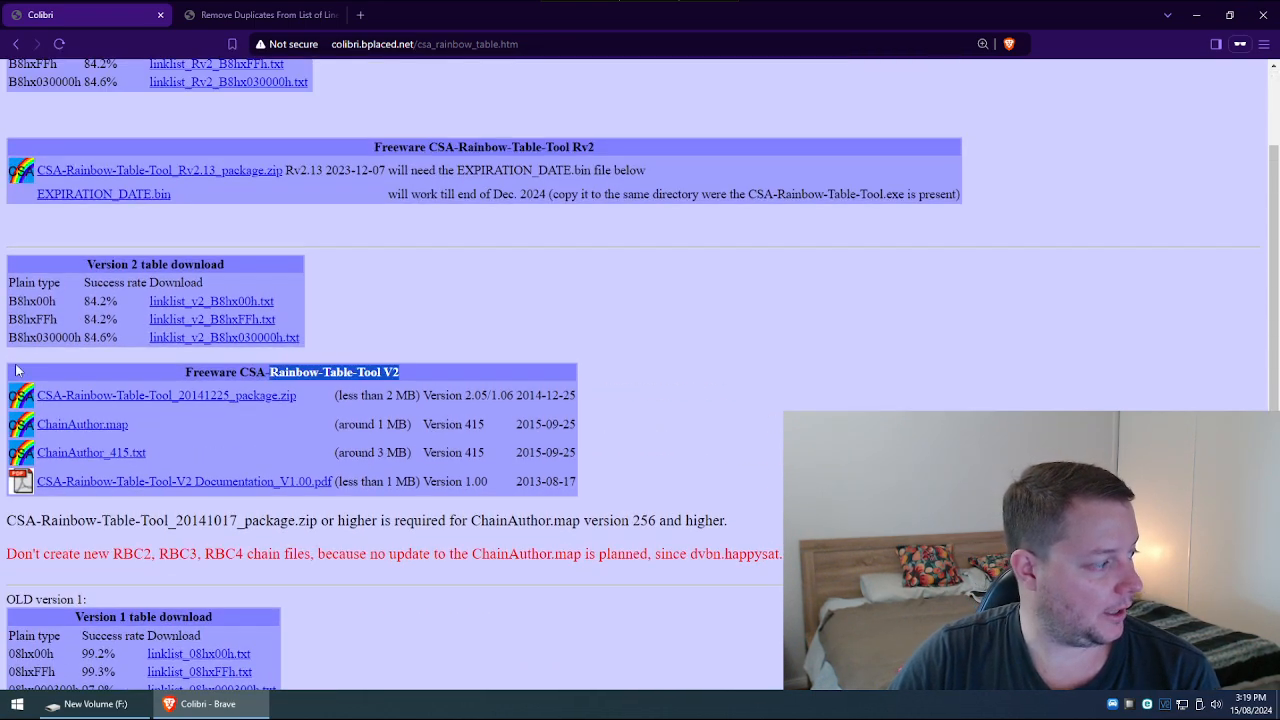
pyautogui.moveTo(15, 365); pyautogui.dragTo(588, 492)
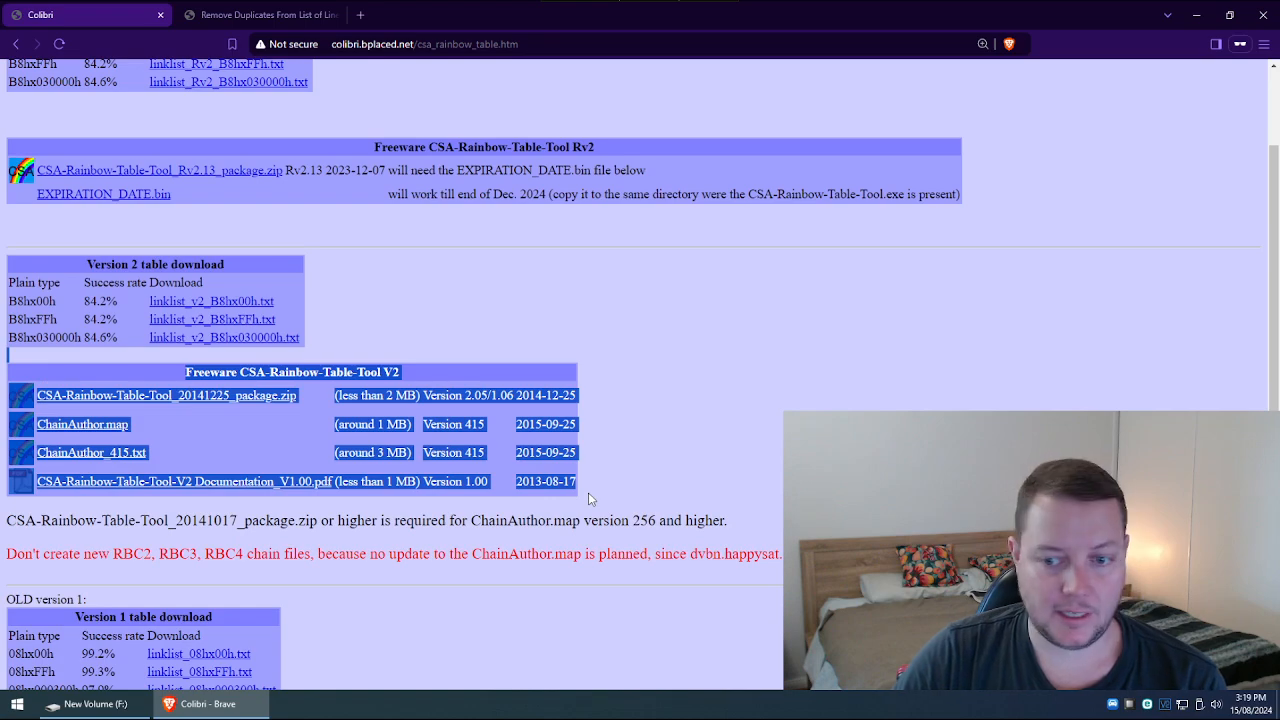
pyautogui.scroll(-2, 588, 492)
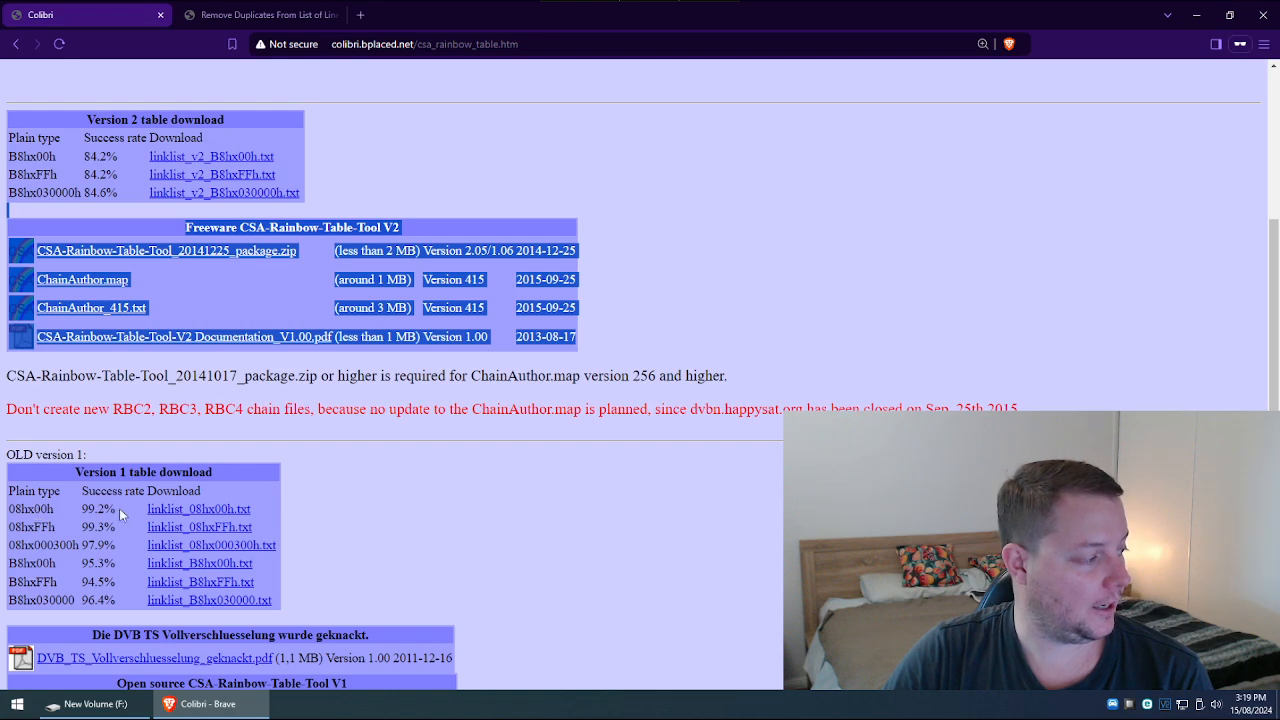
pyautogui.moveTo(116, 510); pyautogui.dragTo(80, 511)
pyautogui.scroll(3, 140, 480)
pyautogui.scroll(2, 140, 480)
pyautogui.scroll(1, 292, 442)
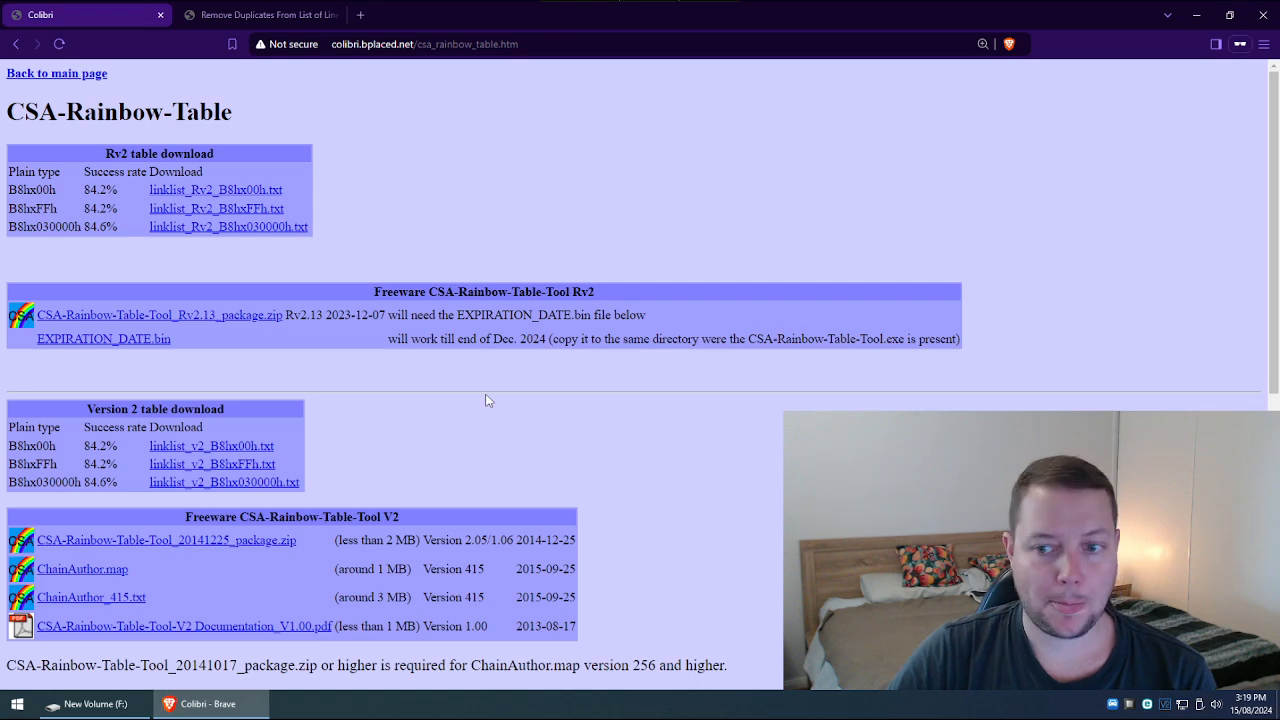
# Shrink the browser and show the B8hx00h table folder's Properties from drive F:.
pyautogui.doubleClick(883, 15)
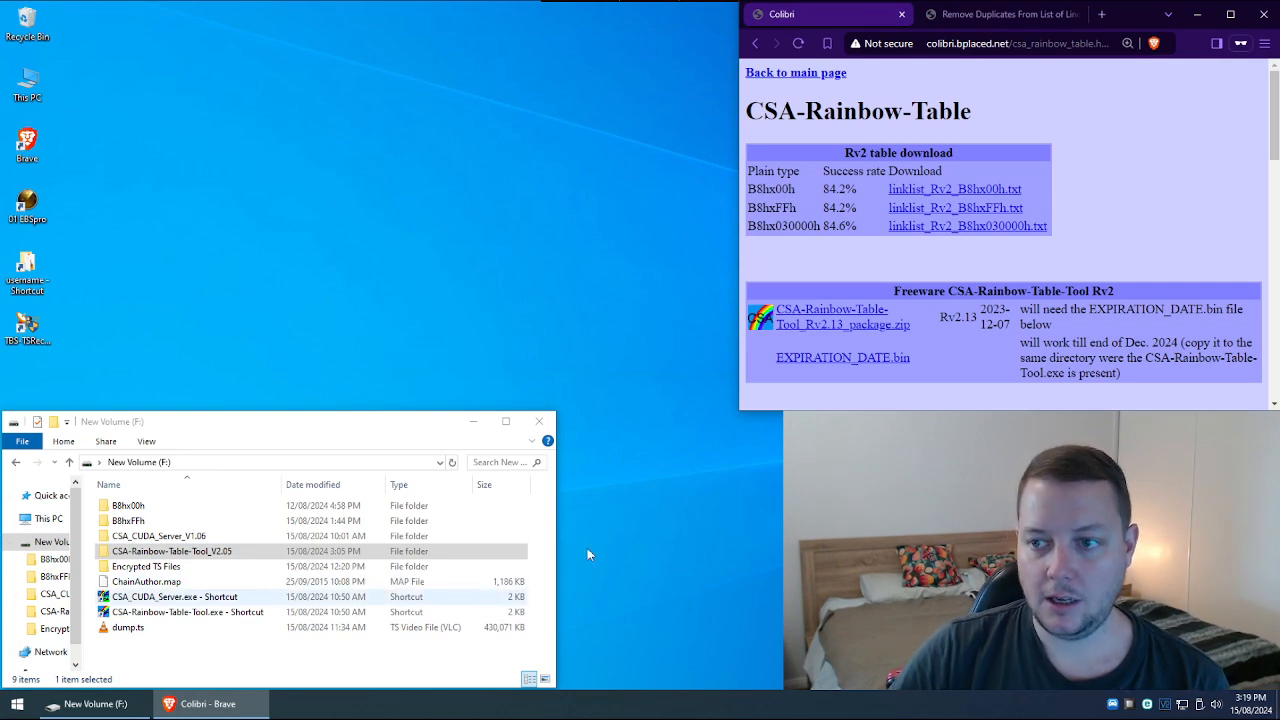
pyautogui.scroll(-2, 1081, 269)
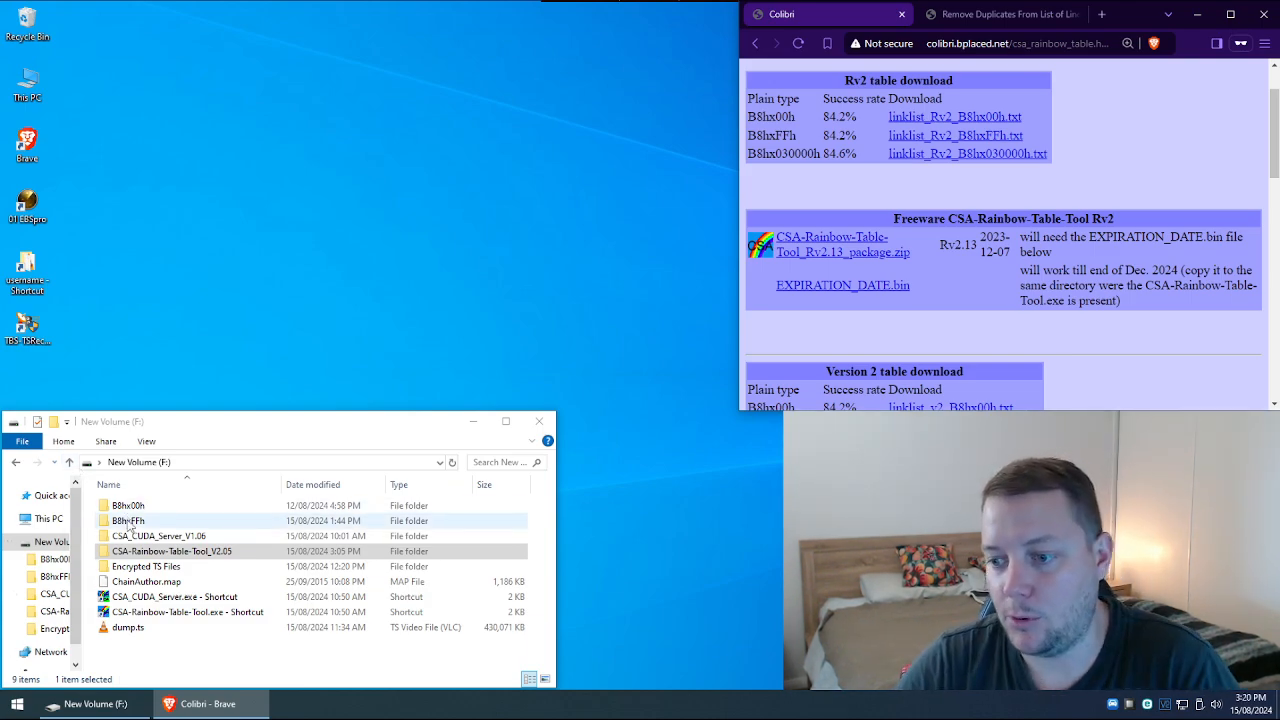
pyautogui.click(130, 506)
pyautogui.rightClick(130, 506)
pyautogui.click(178, 509)
pyautogui.moveTo(279, 353); pyautogui.dragTo(205, 45)
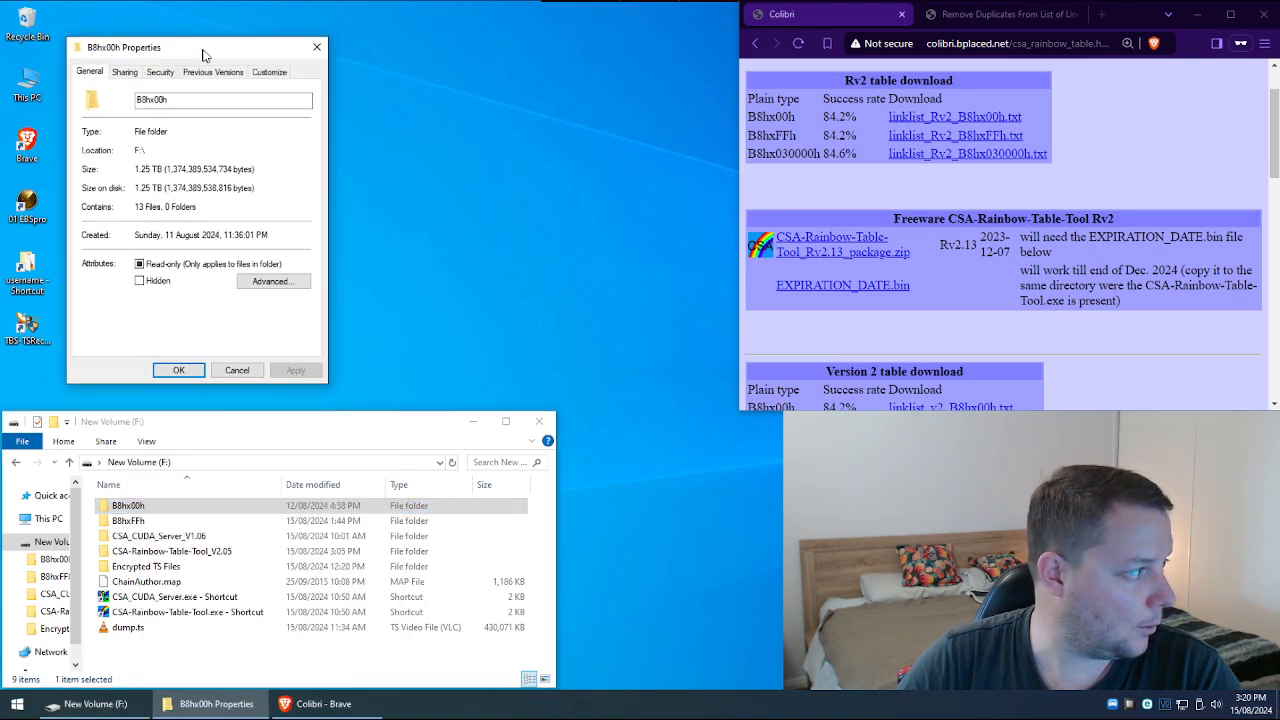
# Show the B8hxFFh folder's Properties beside it, both 1.25 TB with 13 files.
pyautogui.rightClick(130, 521)
pyautogui.click(175, 507)
pyautogui.moveTo(230, 350)
pyautogui.mouseDown()
pyautogui.moveTo(375, 195)
pyautogui.moveTo(488, 46)
pyautogui.mouseUp()
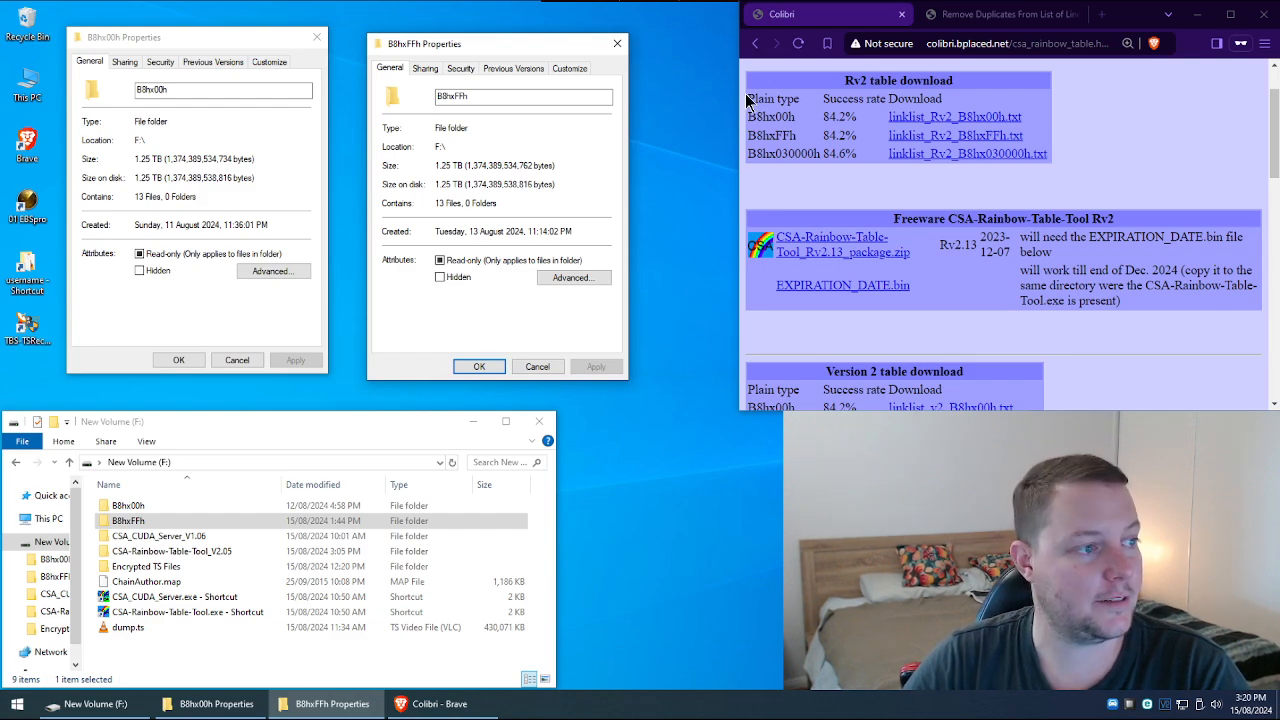
pyautogui.moveTo(751, 99)
pyautogui.mouseDown()
pyautogui.moveTo(795, 117)
pyautogui.moveTo(812, 154)
pyautogui.moveTo(800, 118)
pyautogui.mouseUp()
pyautogui.click(800, 119)
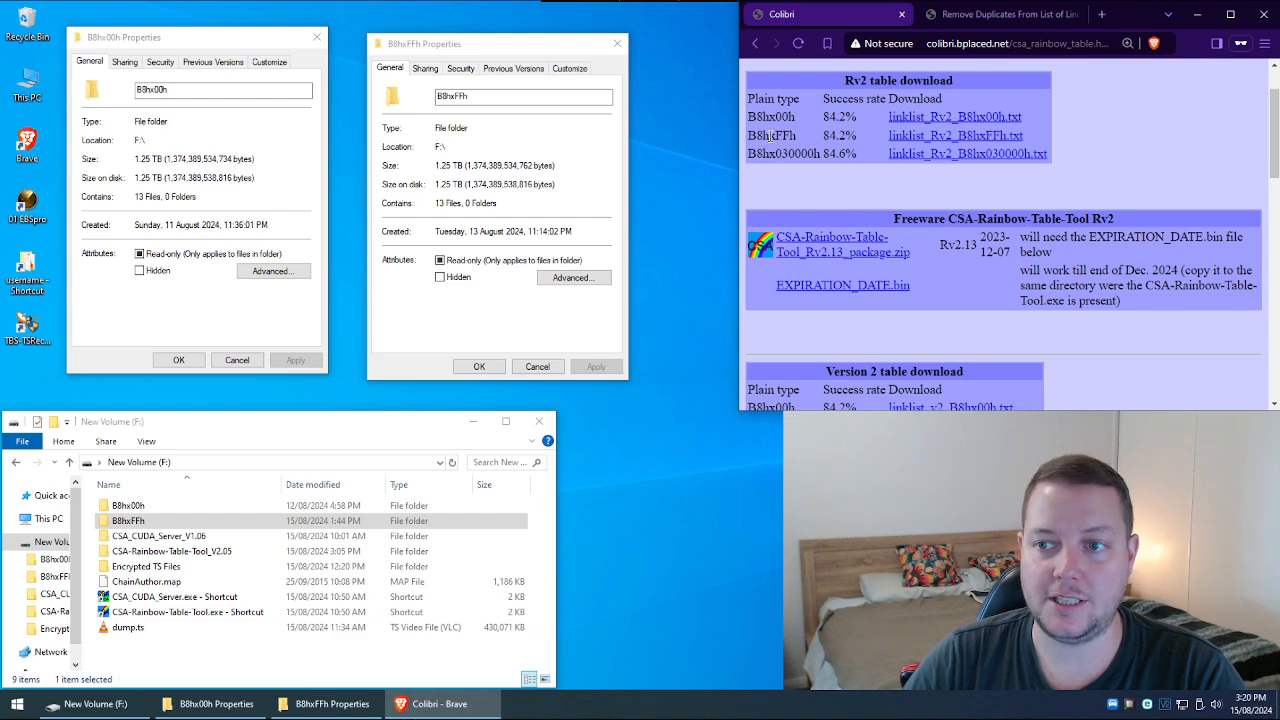
pyautogui.click(774, 138)
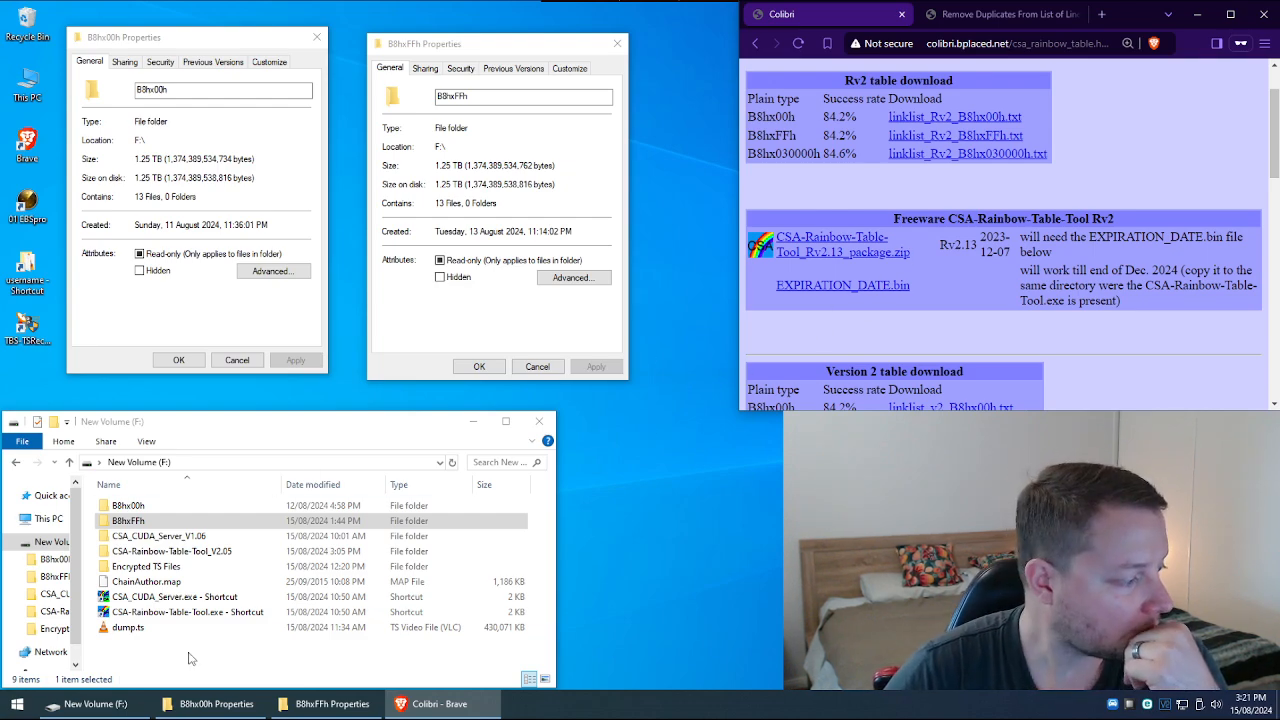
# Bring the drive F: listing forward and select the dump.ts capture file.
pyautogui.click(325, 452)
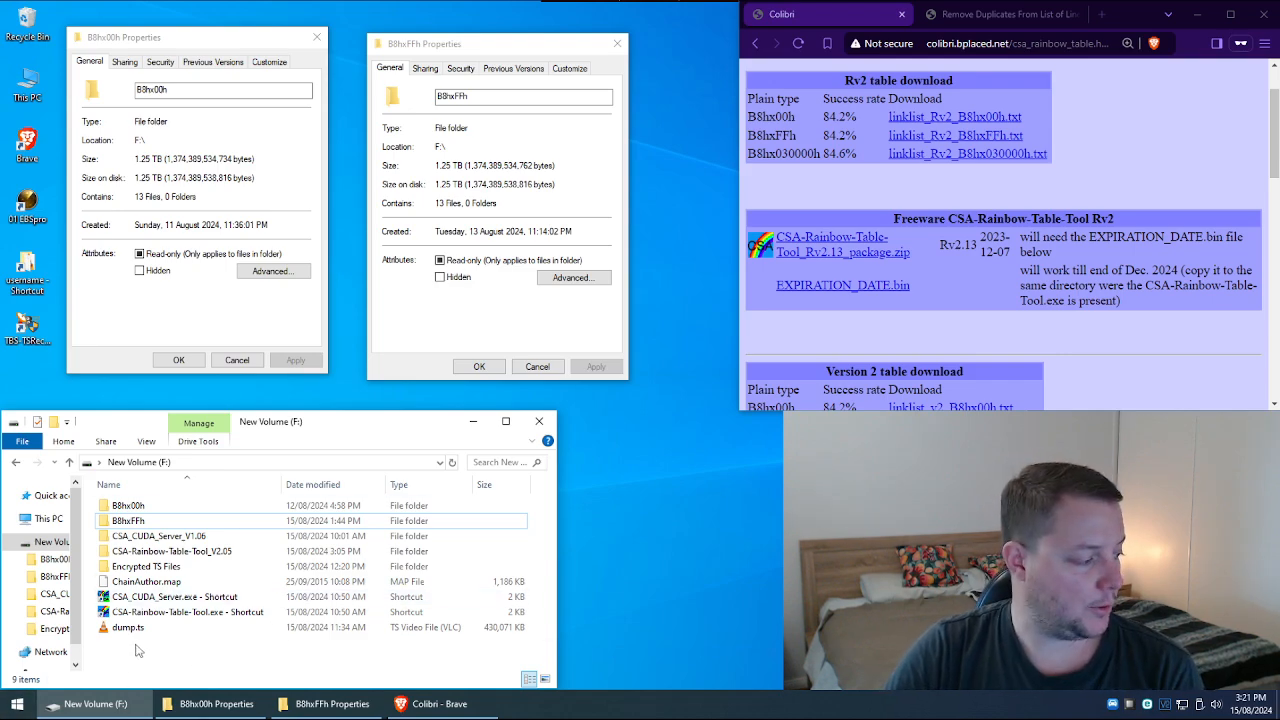
pyautogui.scroll(2, 1052, 240)
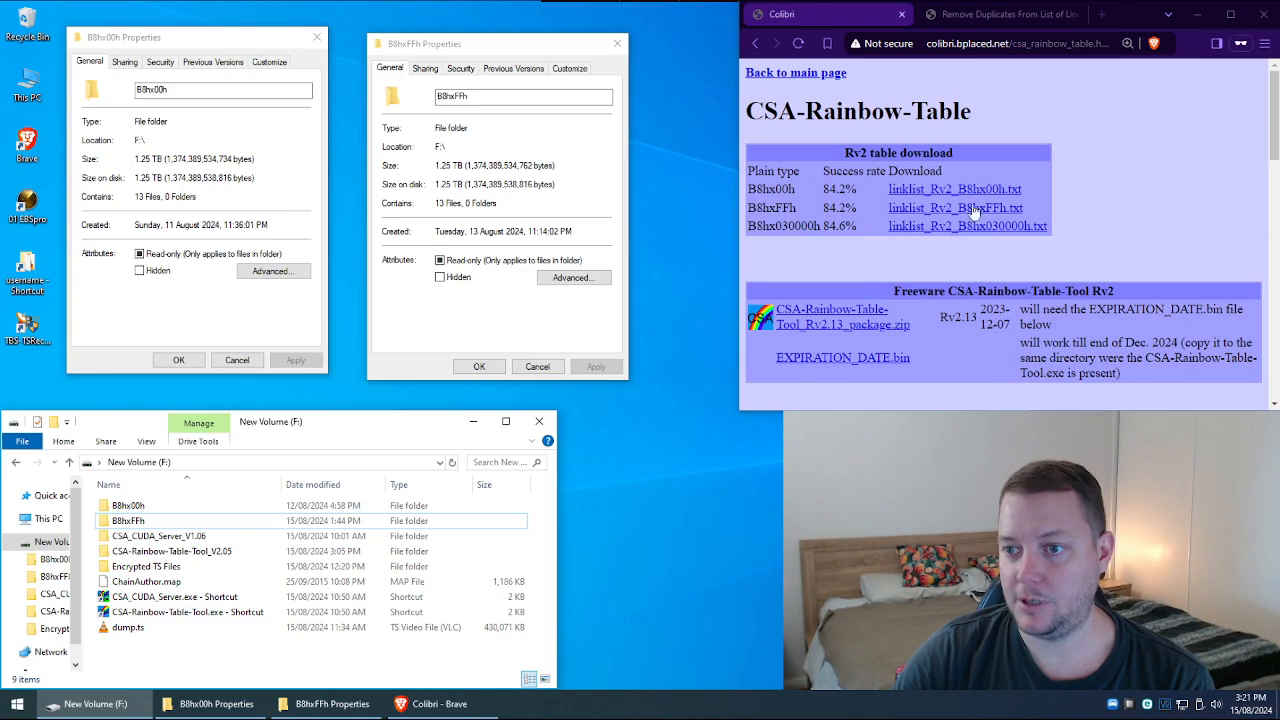
pyautogui.scroll(-5, 1007, 243)
pyautogui.scroll(-5, 1022, 227)
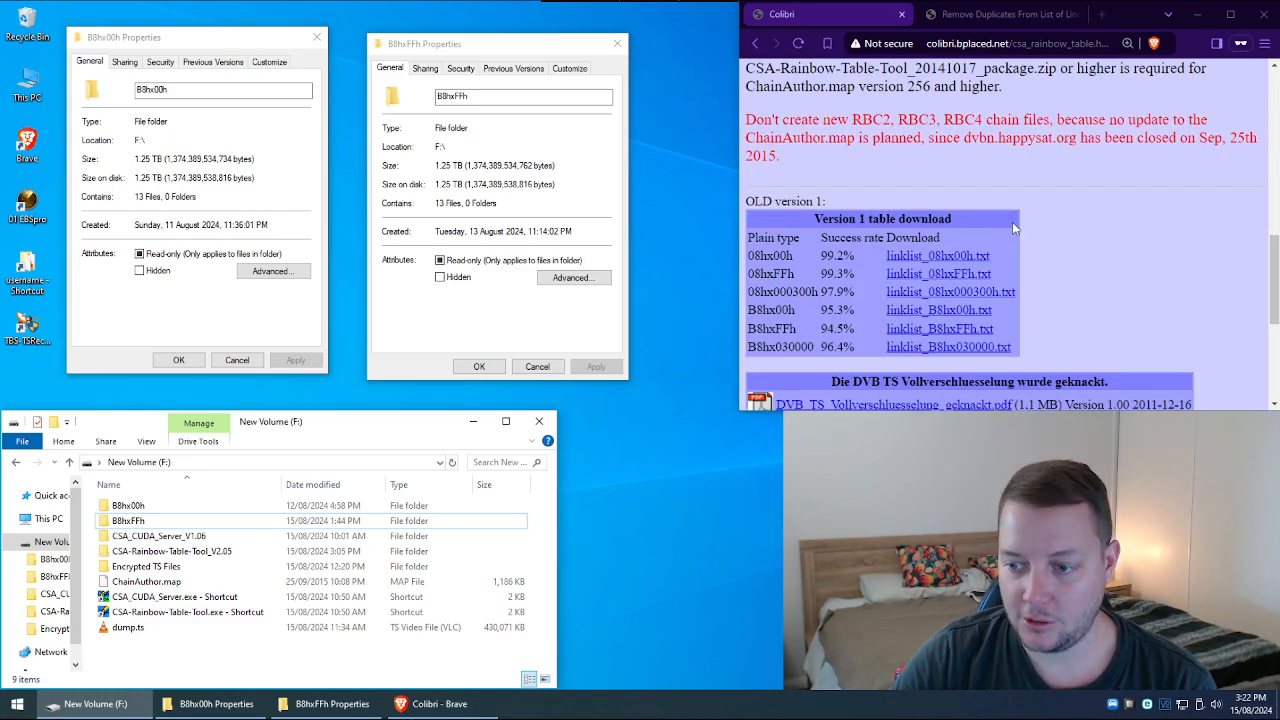
pyautogui.scroll(4, 1012, 222)
pyautogui.scroll(3, 1009, 235)
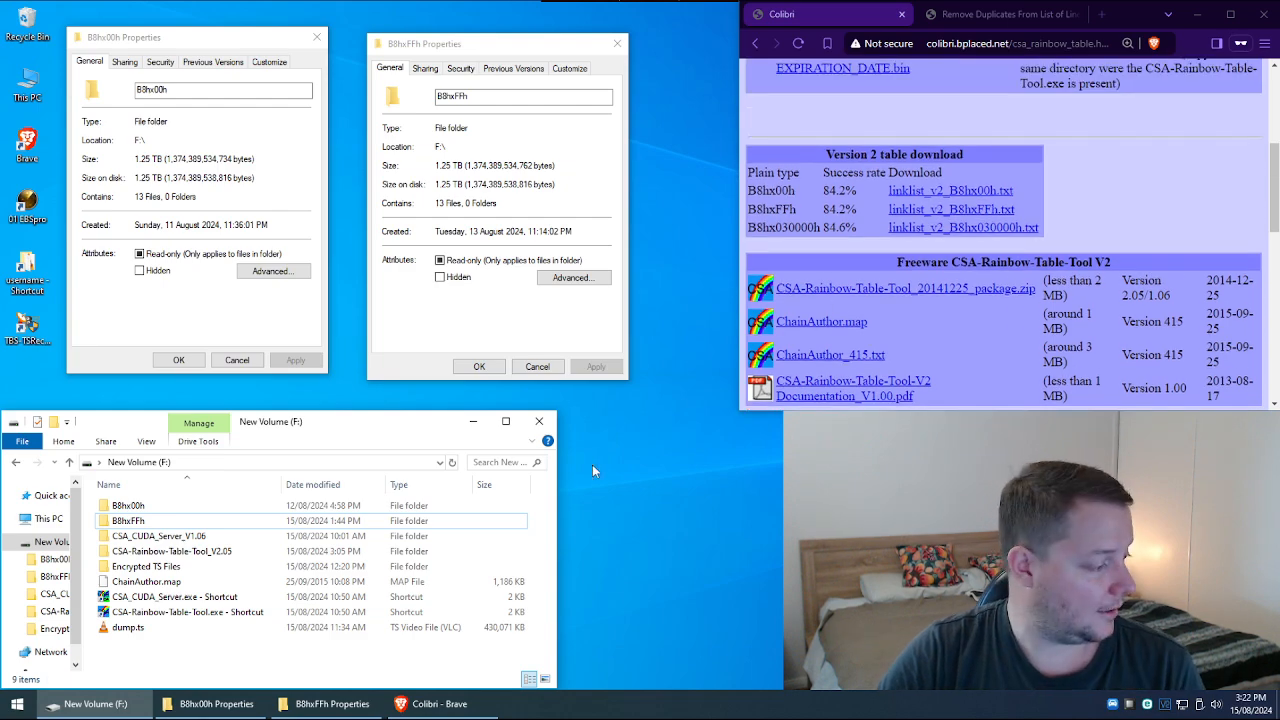
pyautogui.click(128, 628)
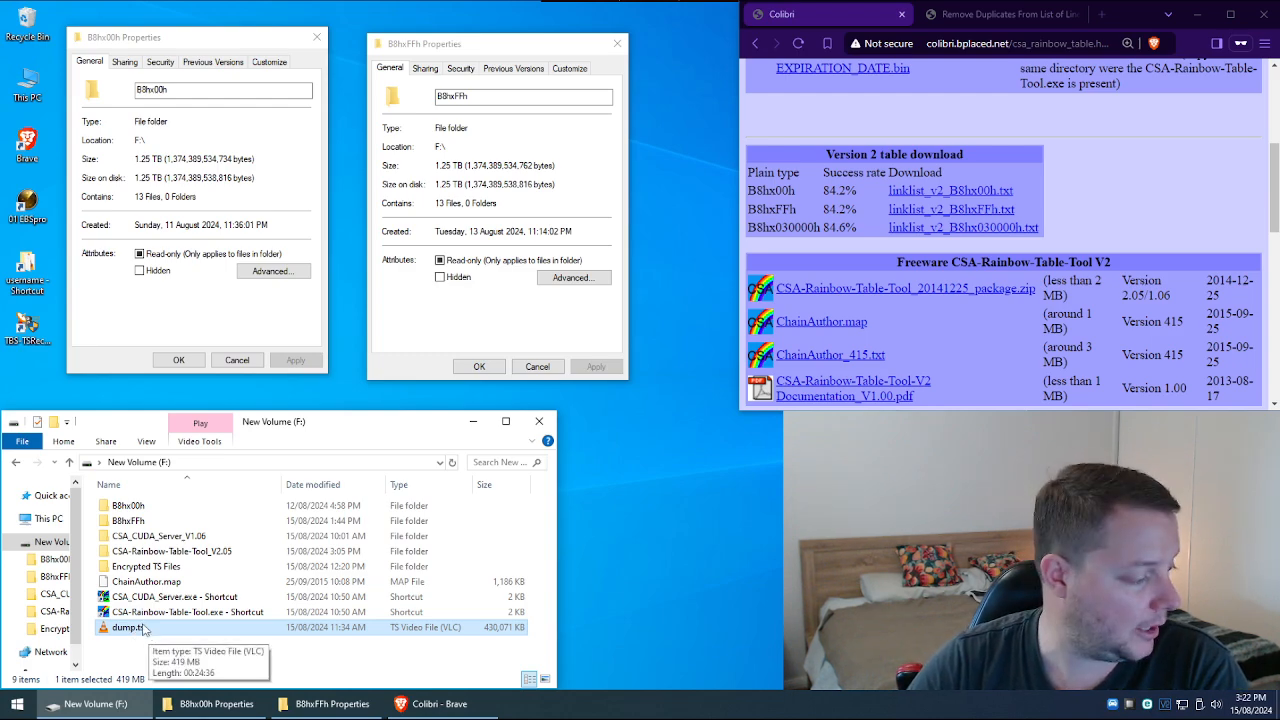
pyautogui.press('Return')
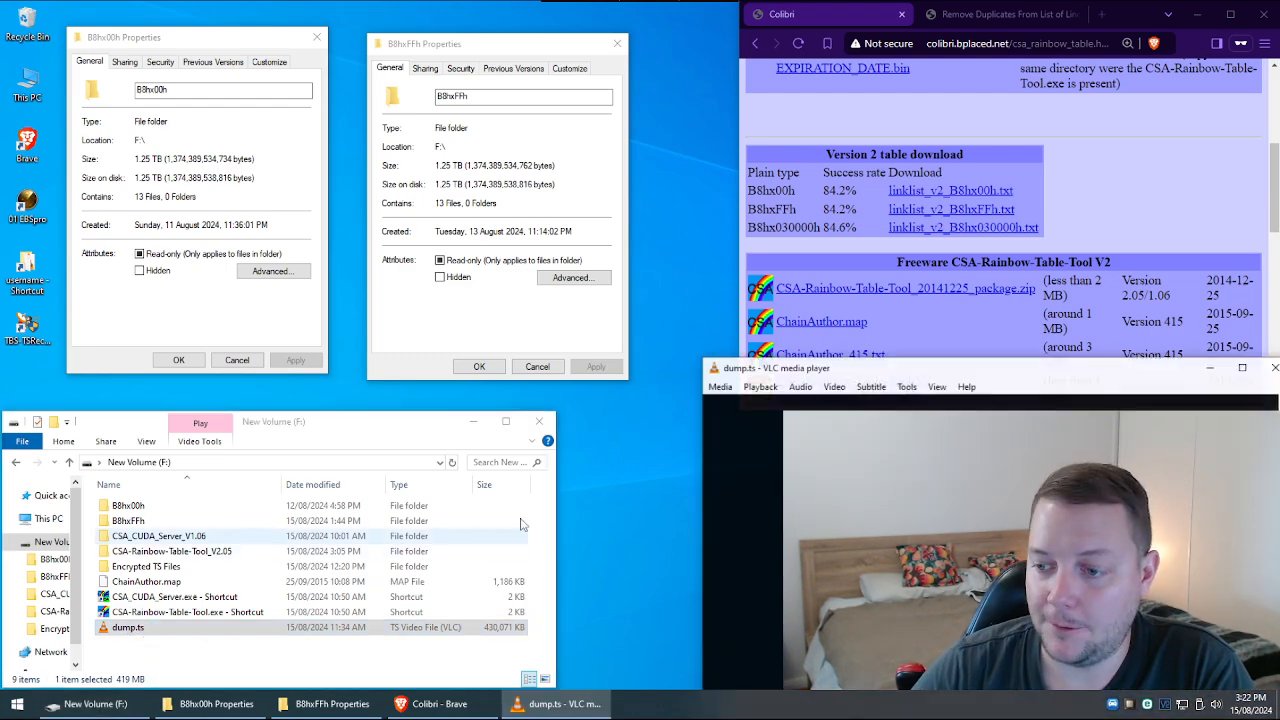
pyautogui.moveTo(962, 368); pyautogui.dragTo(546, 106)
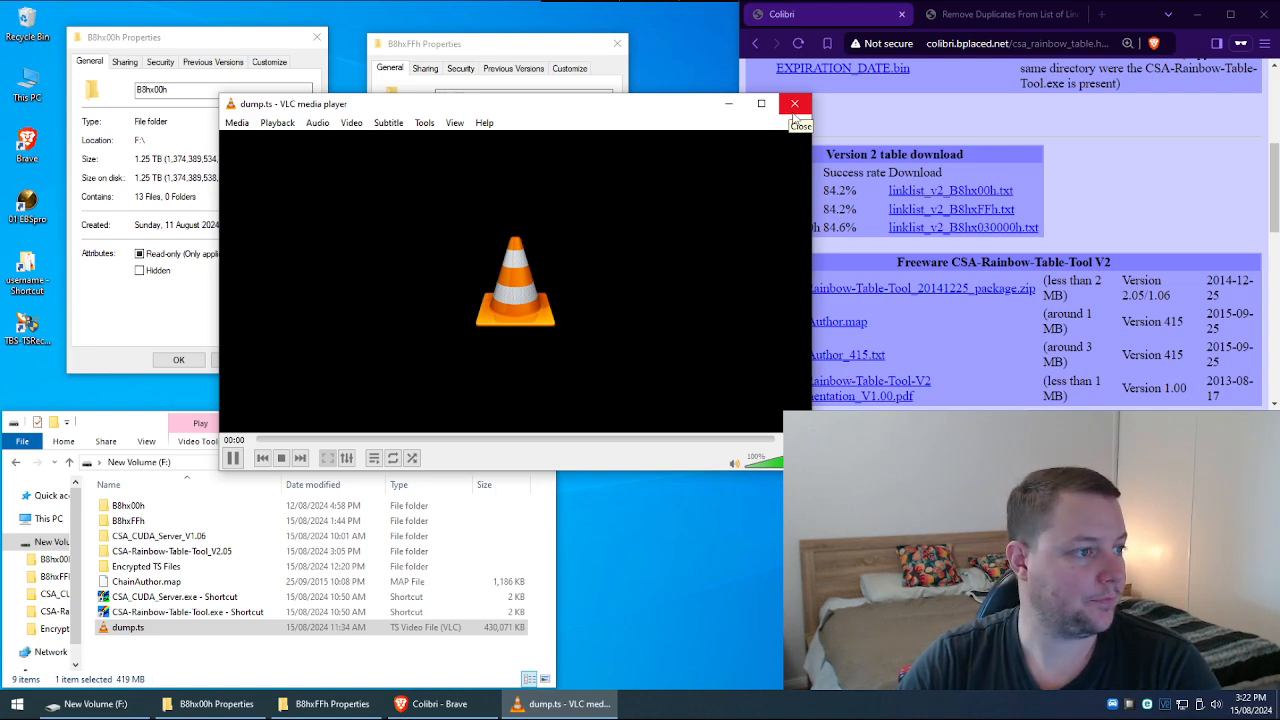
pyautogui.click(794, 104)
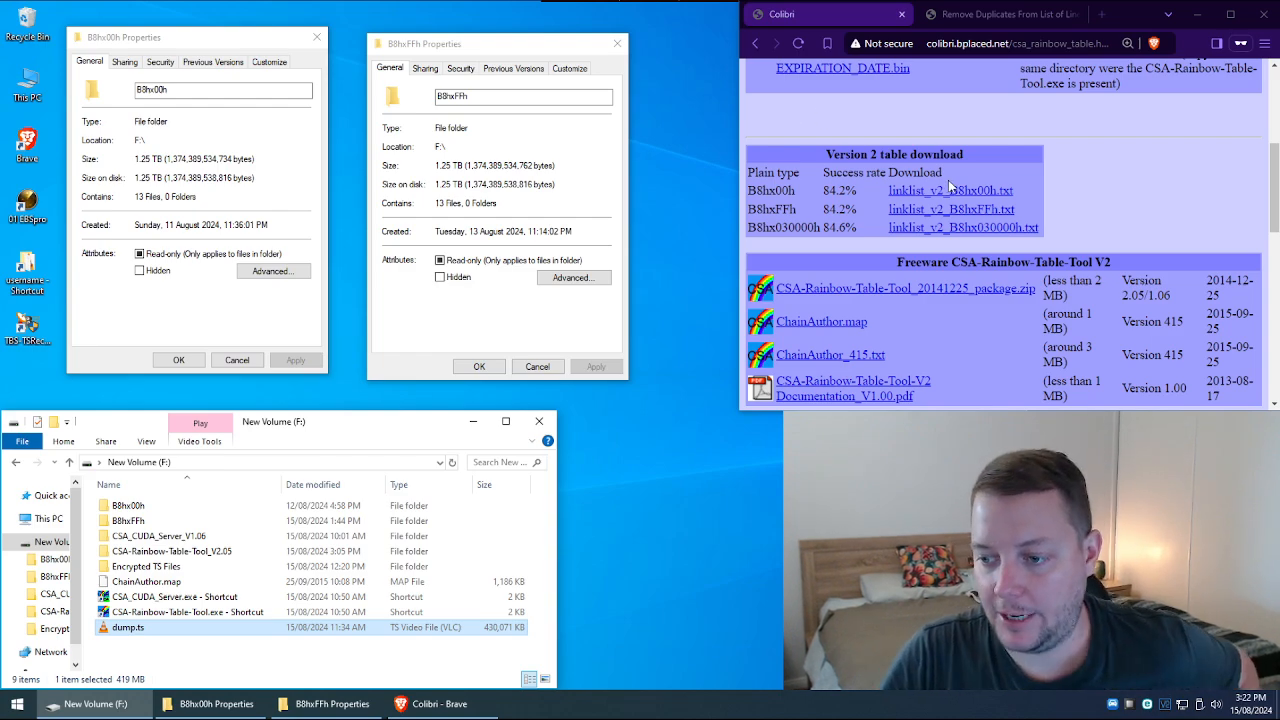
pyautogui.click(196, 668)
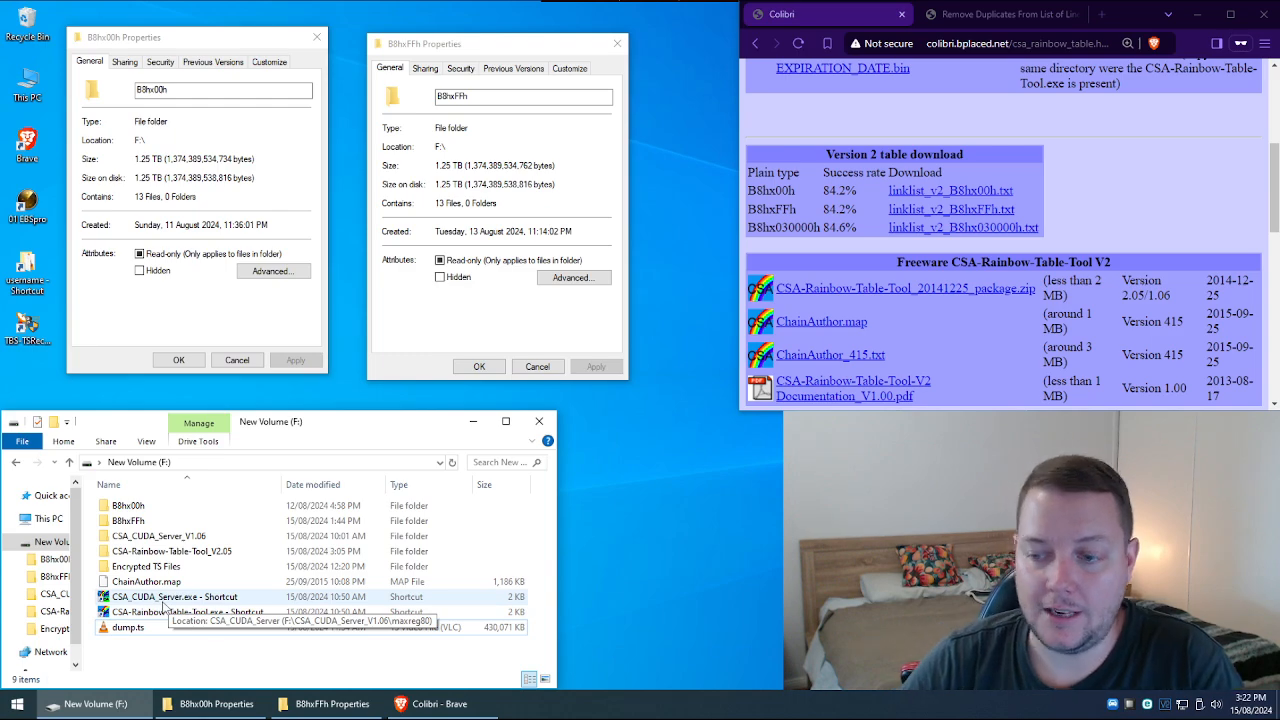
# Launch CSA_CUDA_Server, dismiss the folder Properties and place the server beside Explorer.
pyautogui.click(168, 597)
pyautogui.doubleClick(168, 597)
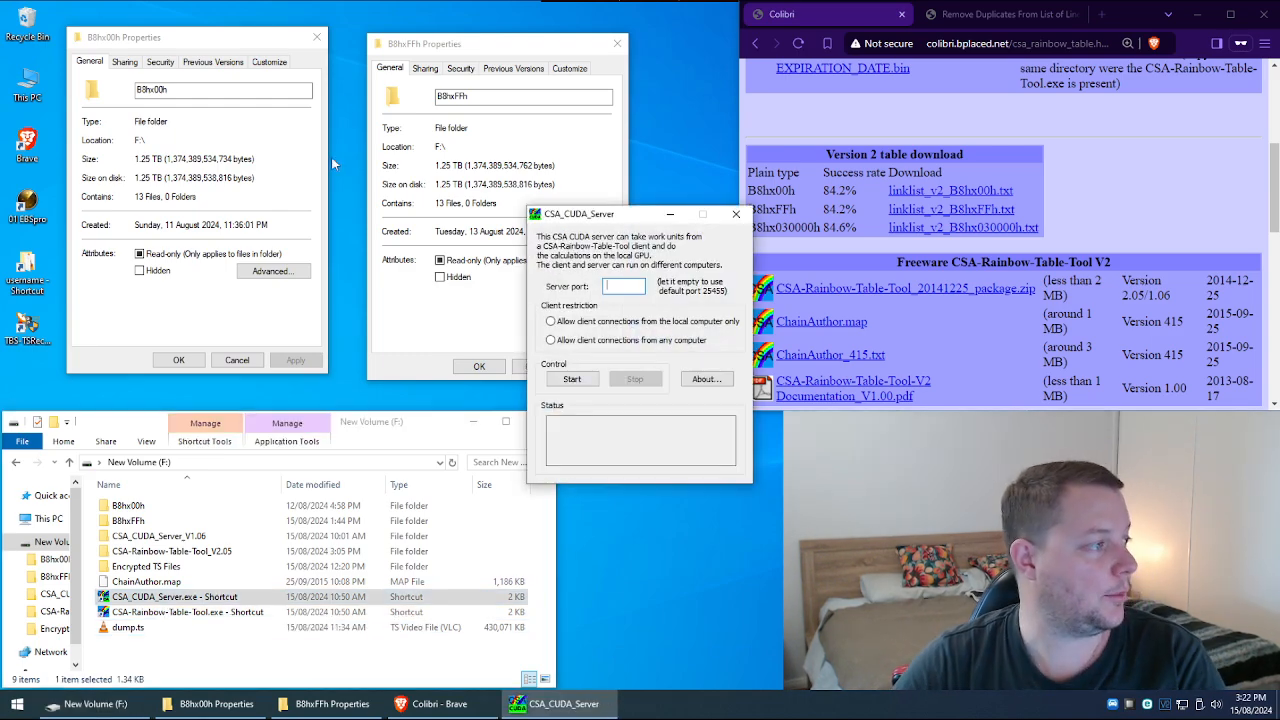
pyautogui.click(317, 37)
pyautogui.click(617, 44)
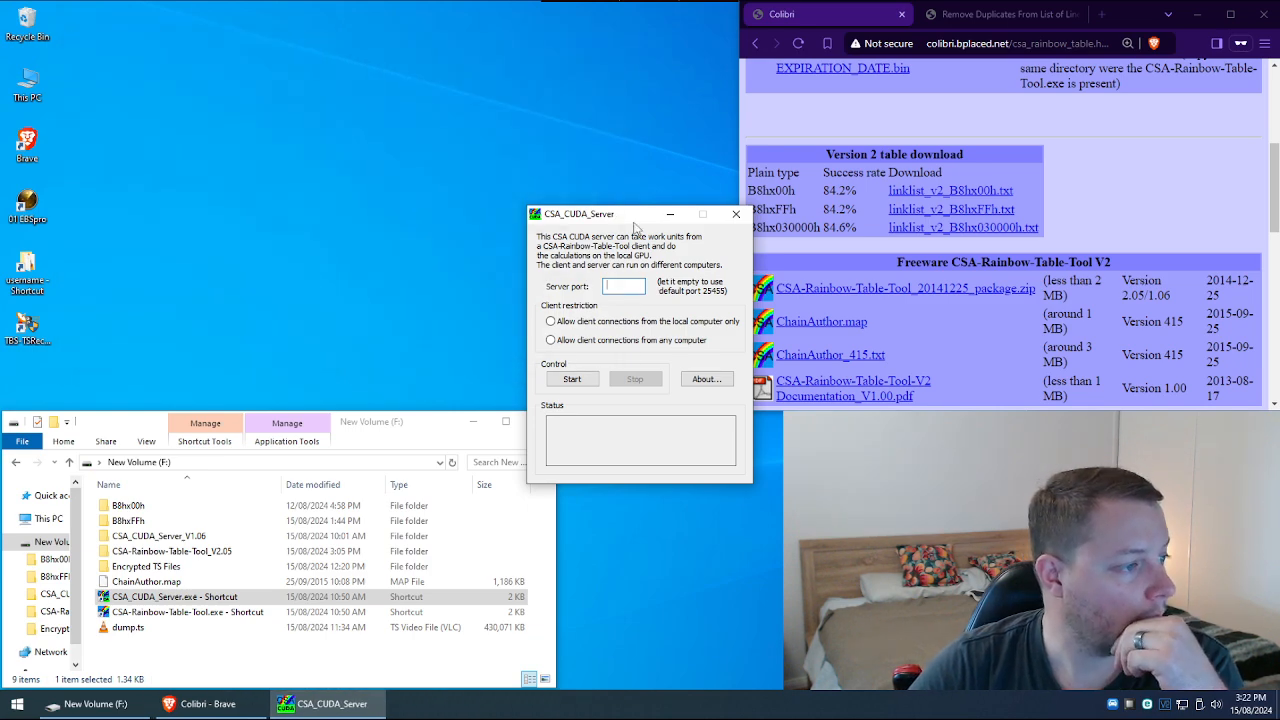
pyautogui.moveTo(636, 222); pyautogui.dragTo(663, 432)
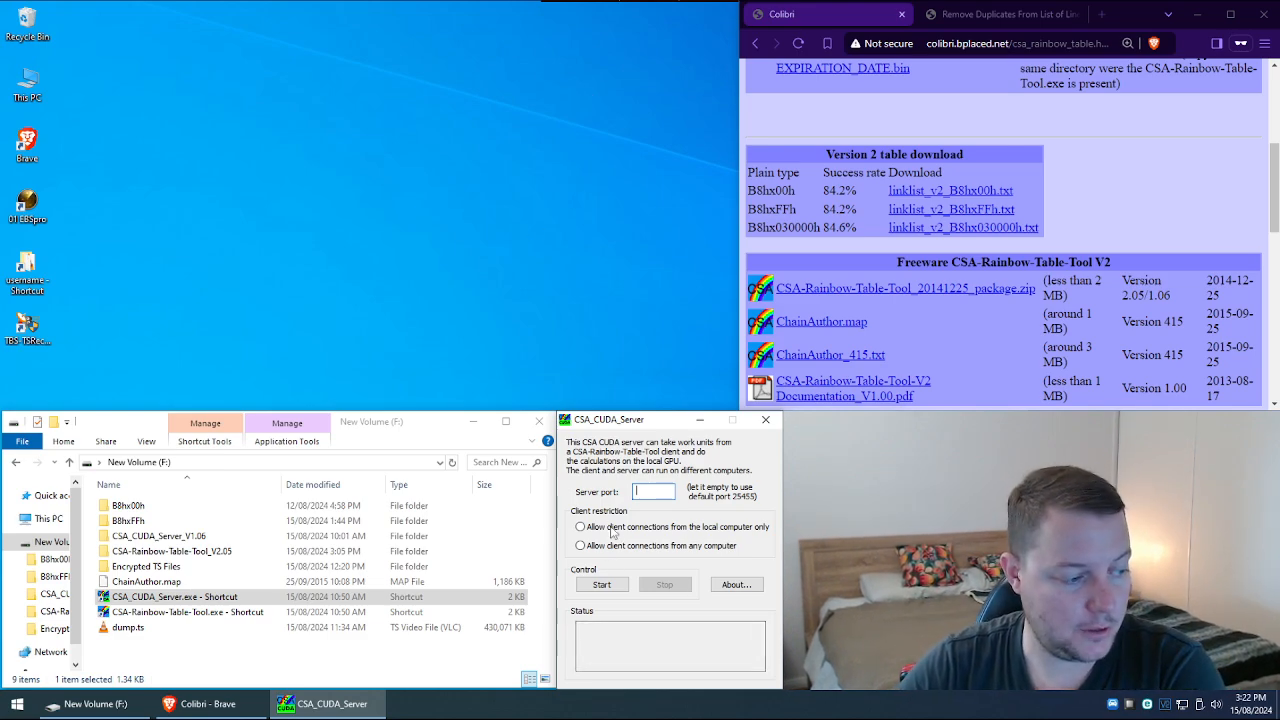
# Start the GPU server for local-computer clients and select the CSA-Rainbow-Table-Tool shortcut.
pyautogui.click(602, 585)
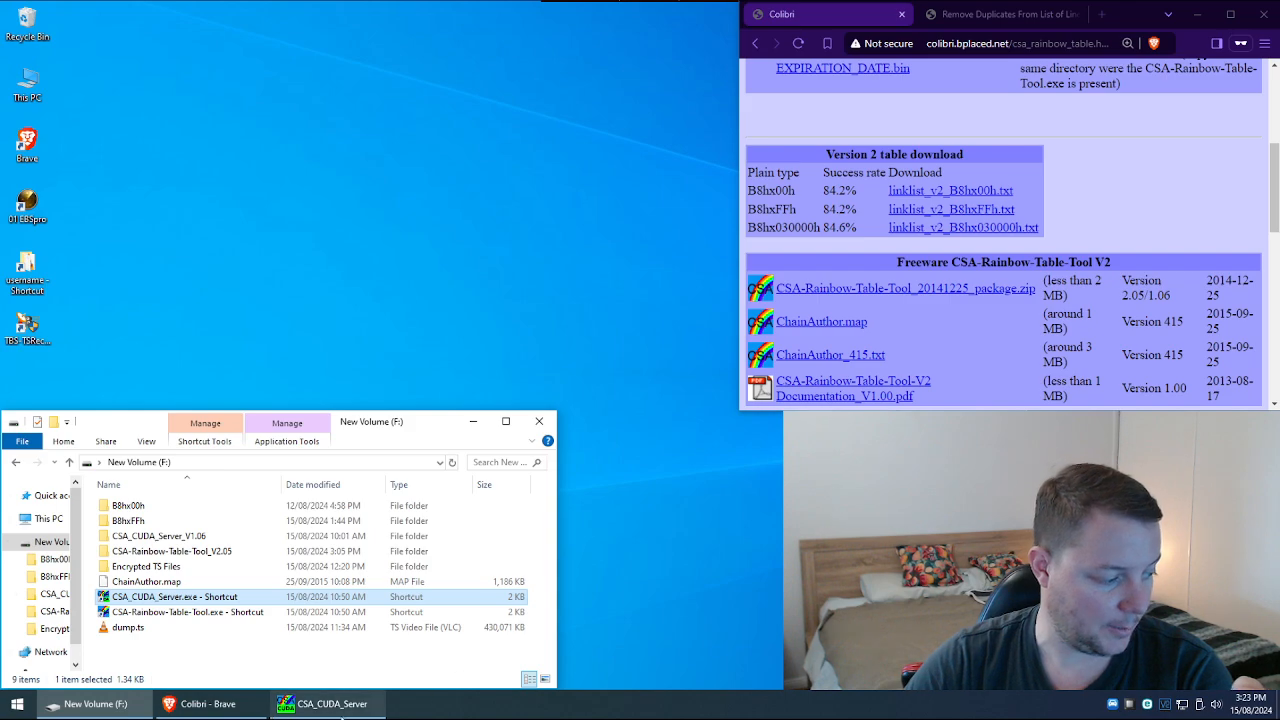
pyautogui.click(333, 703)
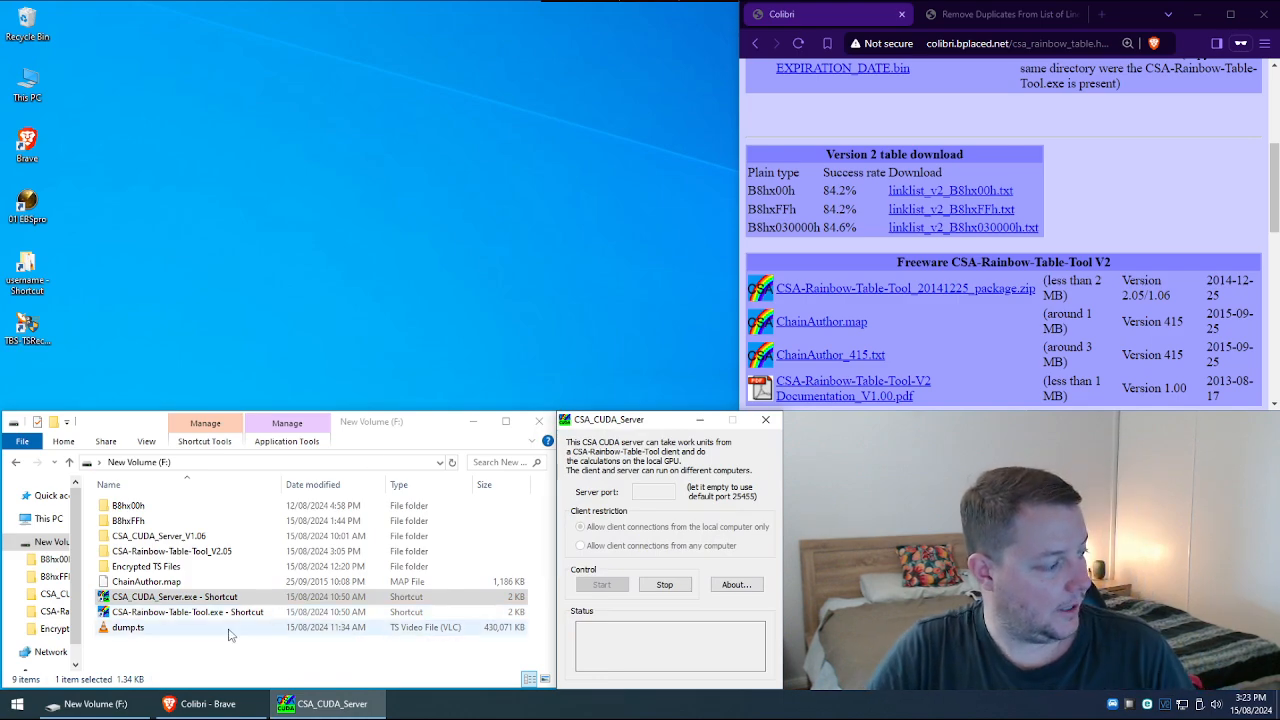
pyautogui.click(203, 612)
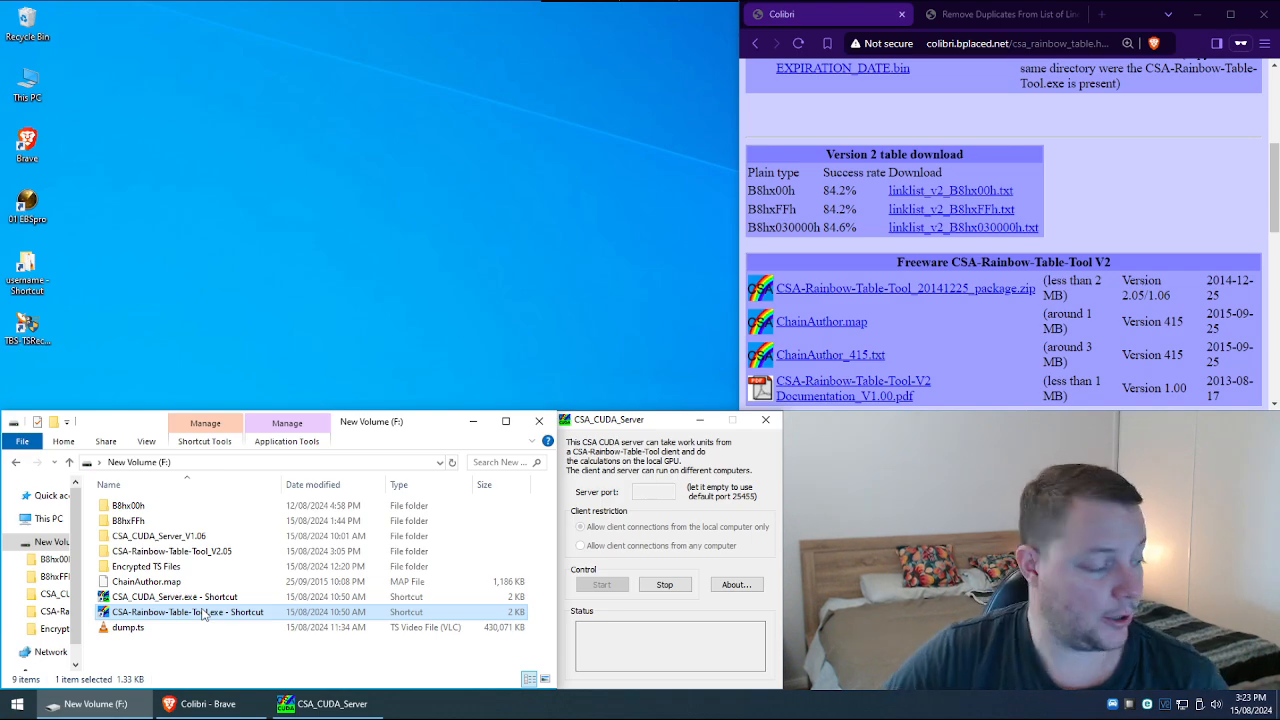
pyautogui.doubleClick(208, 612)
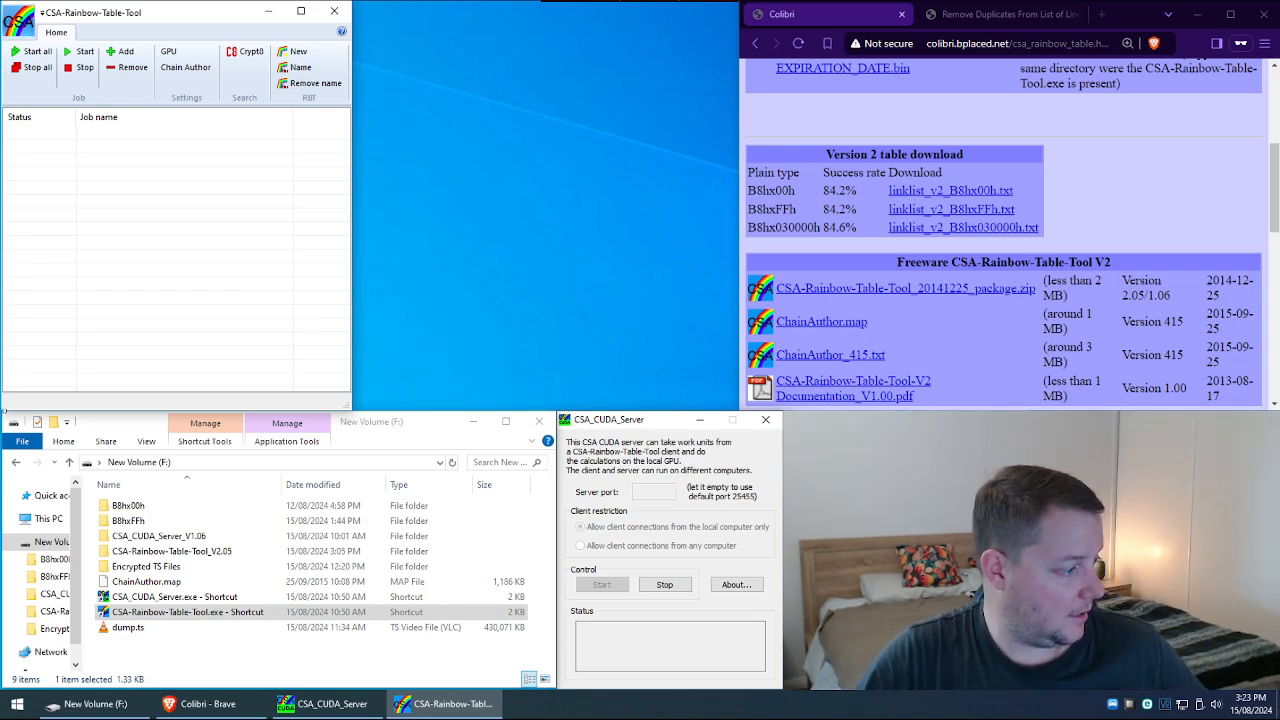
pyautogui.click(436, 655)
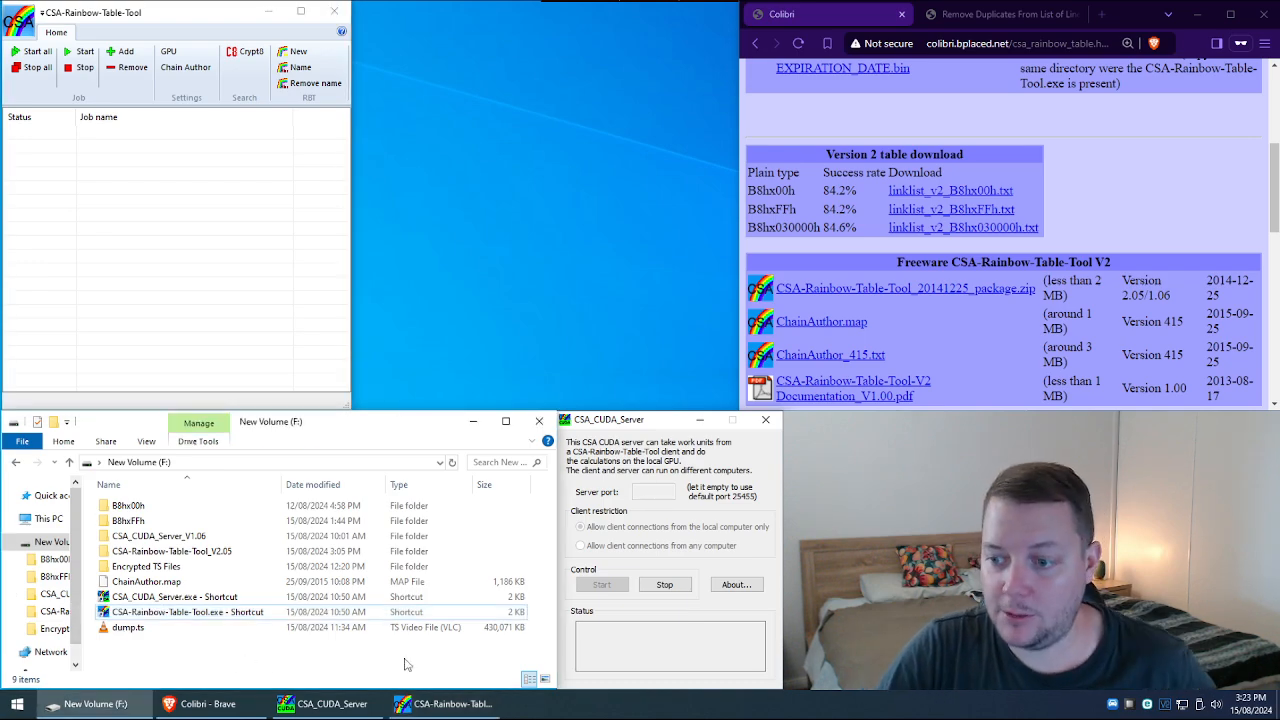
pyautogui.click(160, 581)
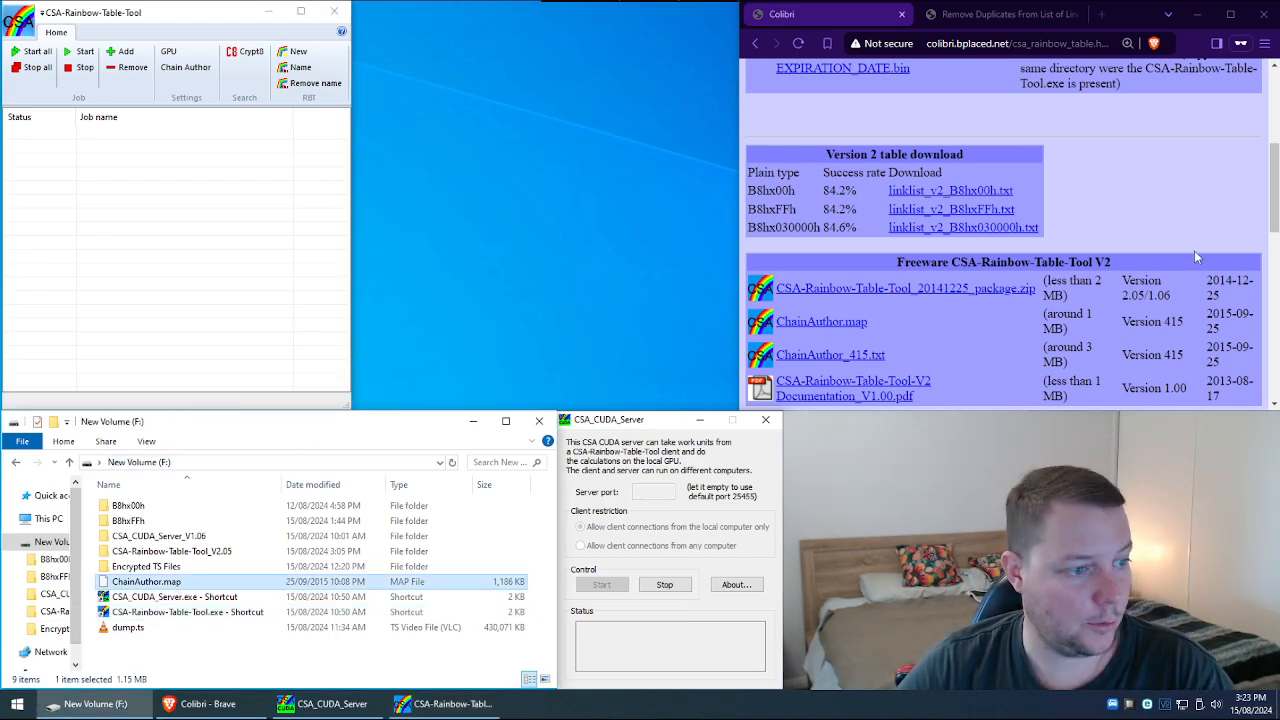
pyautogui.scroll(-2, 1155, 270)
pyautogui.moveTo(868, 255); pyautogui.dragTo(771, 255)
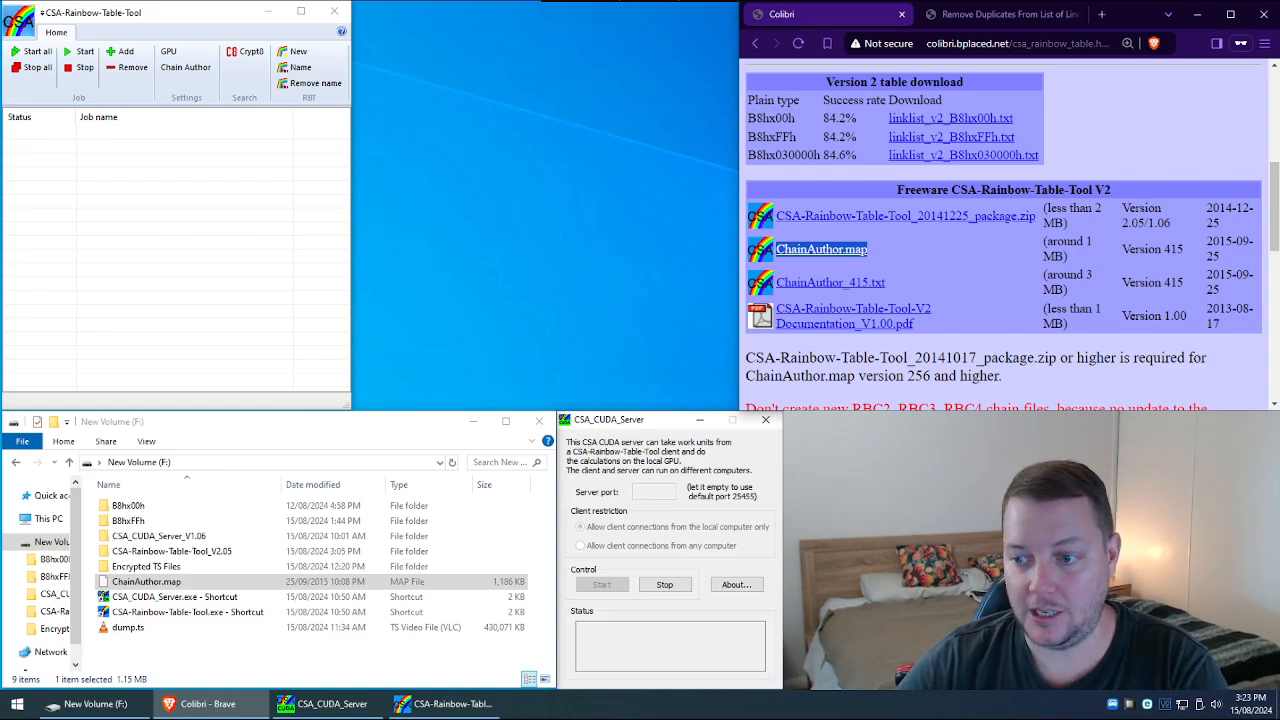
pyautogui.click(170, 551)
pyautogui.click(158, 537)
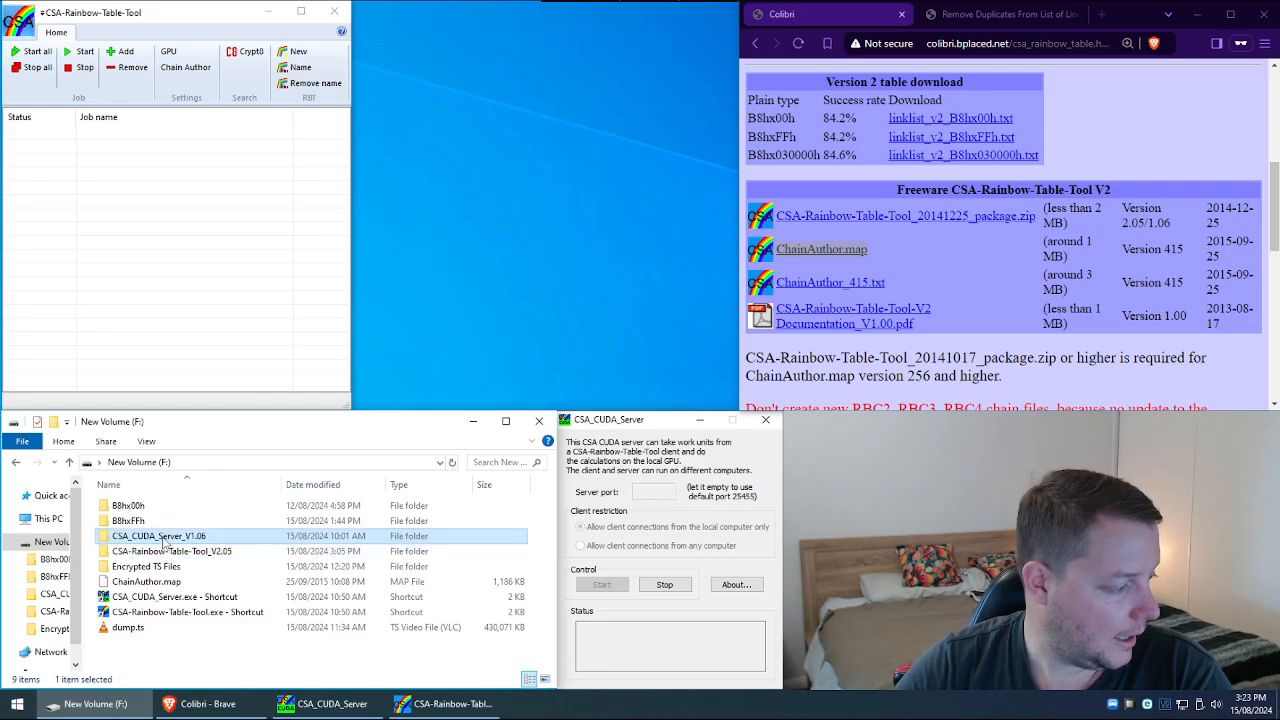
pyautogui.click(170, 551)
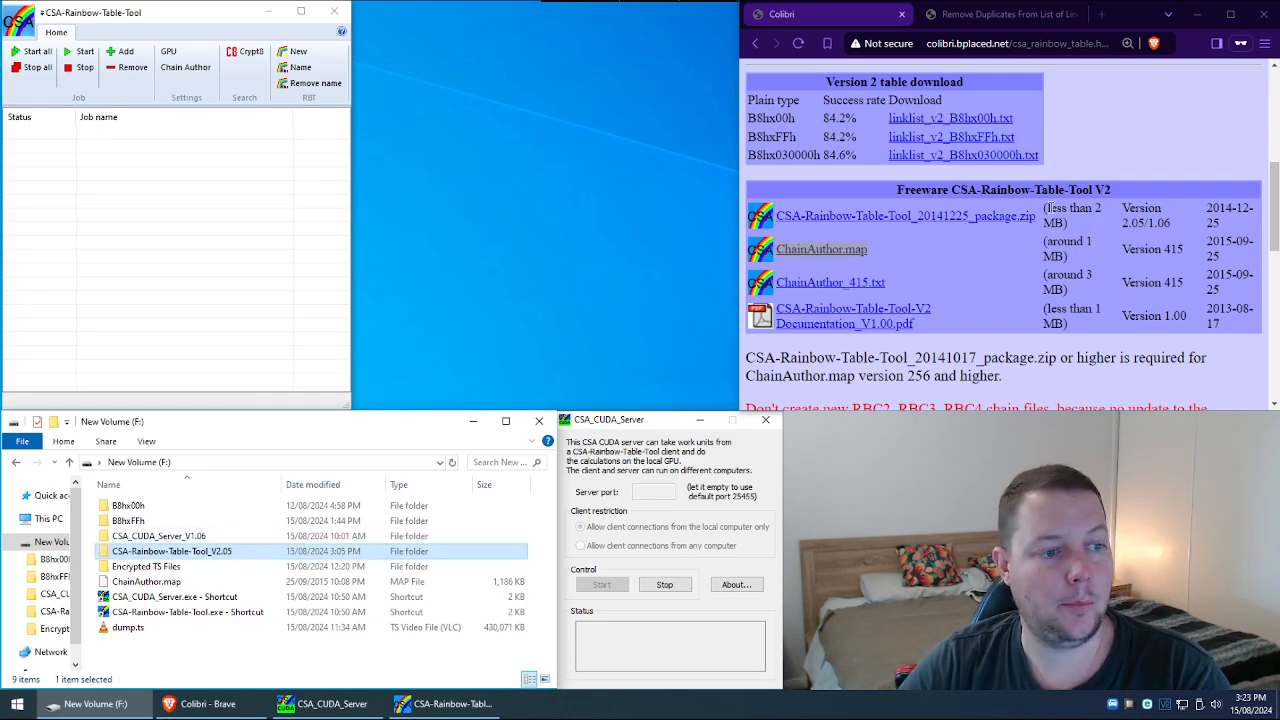
pyautogui.moveTo(1040, 216); pyautogui.dragTo(772, 218)
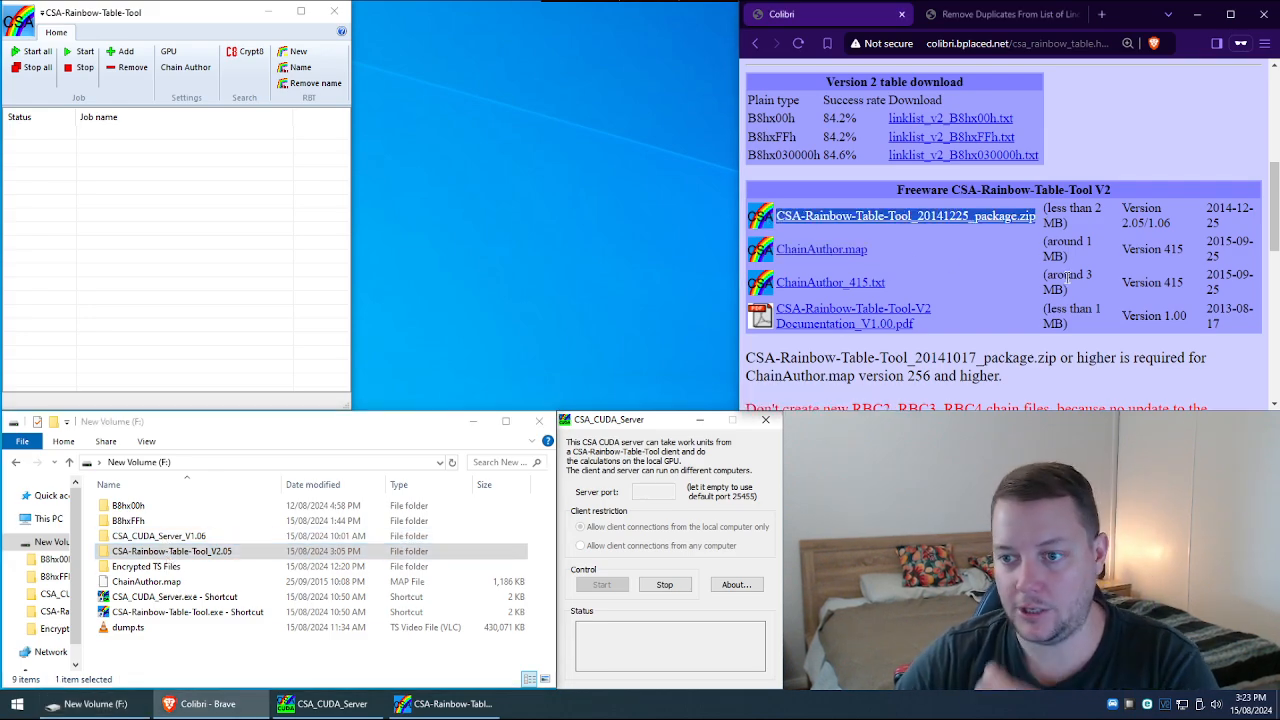
pyautogui.moveTo(868, 249); pyautogui.dragTo(776, 214)
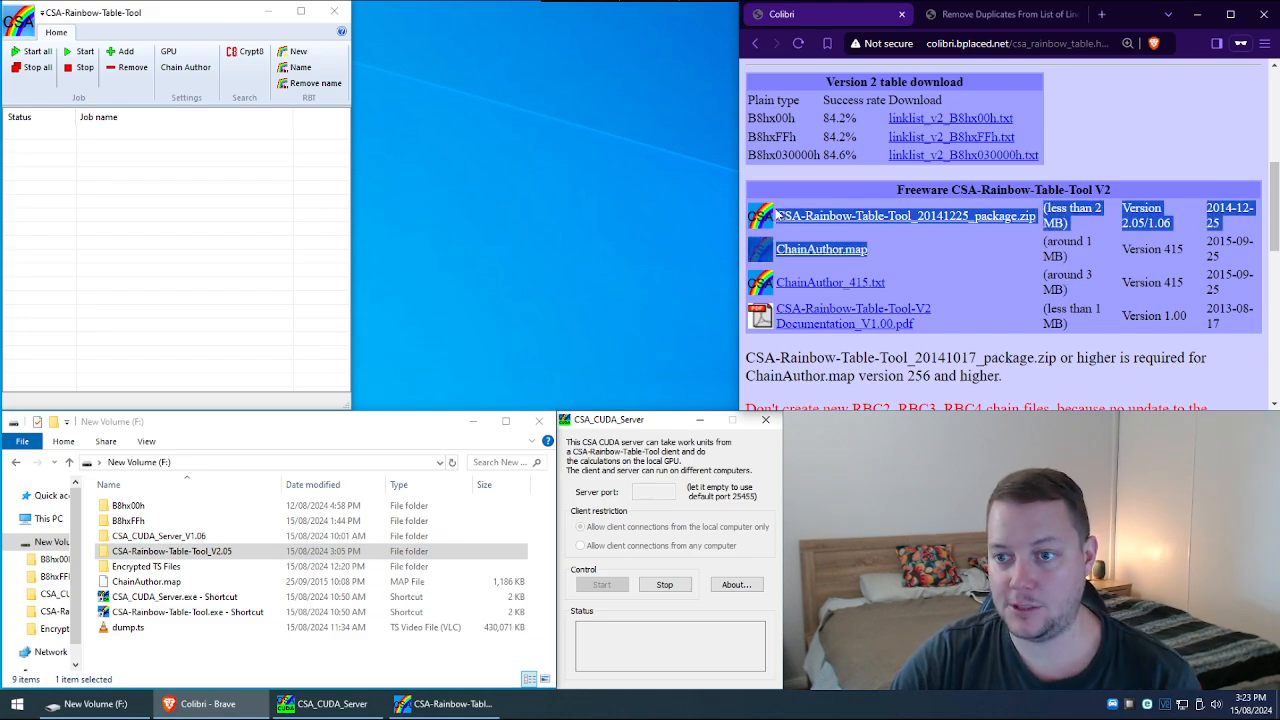
pyautogui.doubleClick(128, 505)
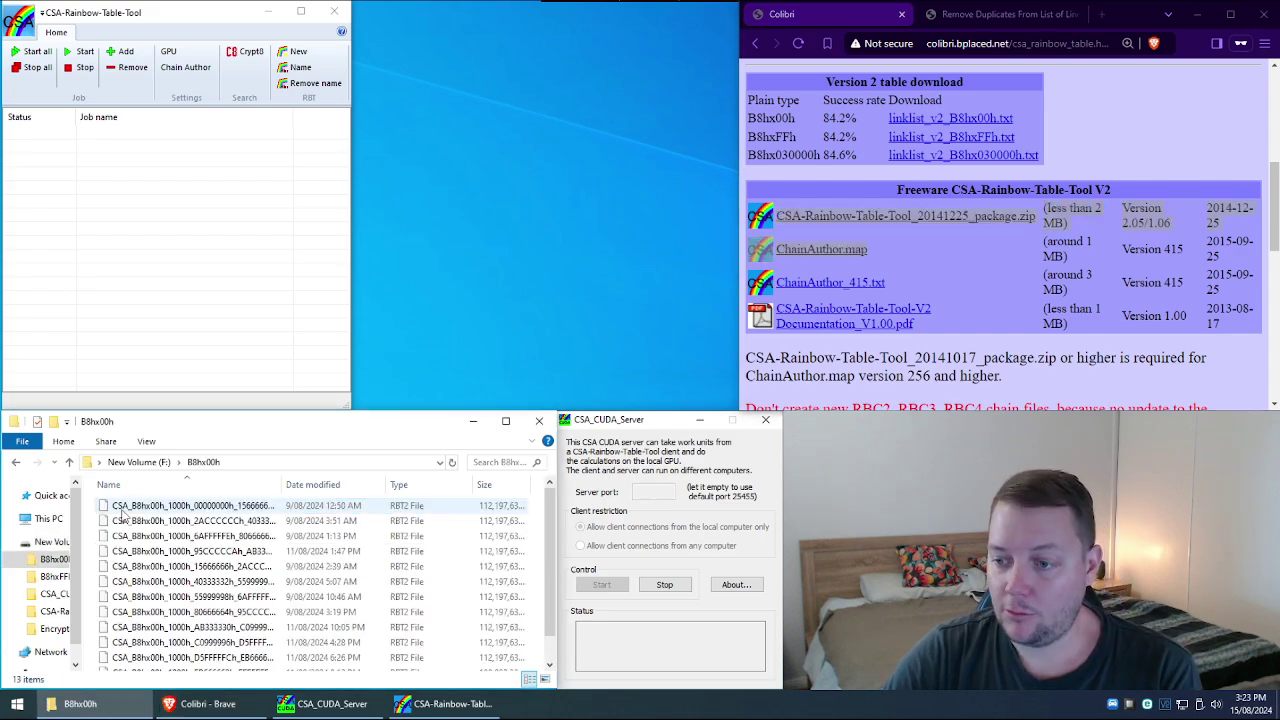
pyautogui.click(68, 462)
pyautogui.click(128, 521)
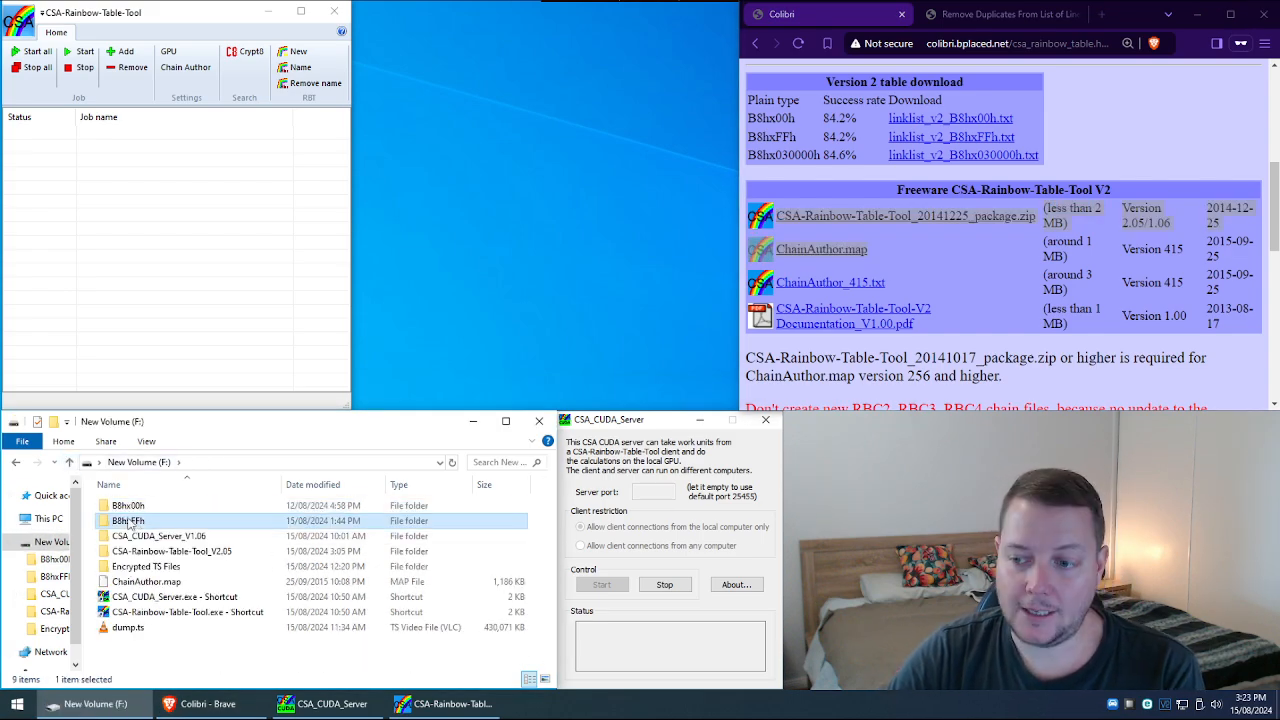
pyautogui.click(130, 628)
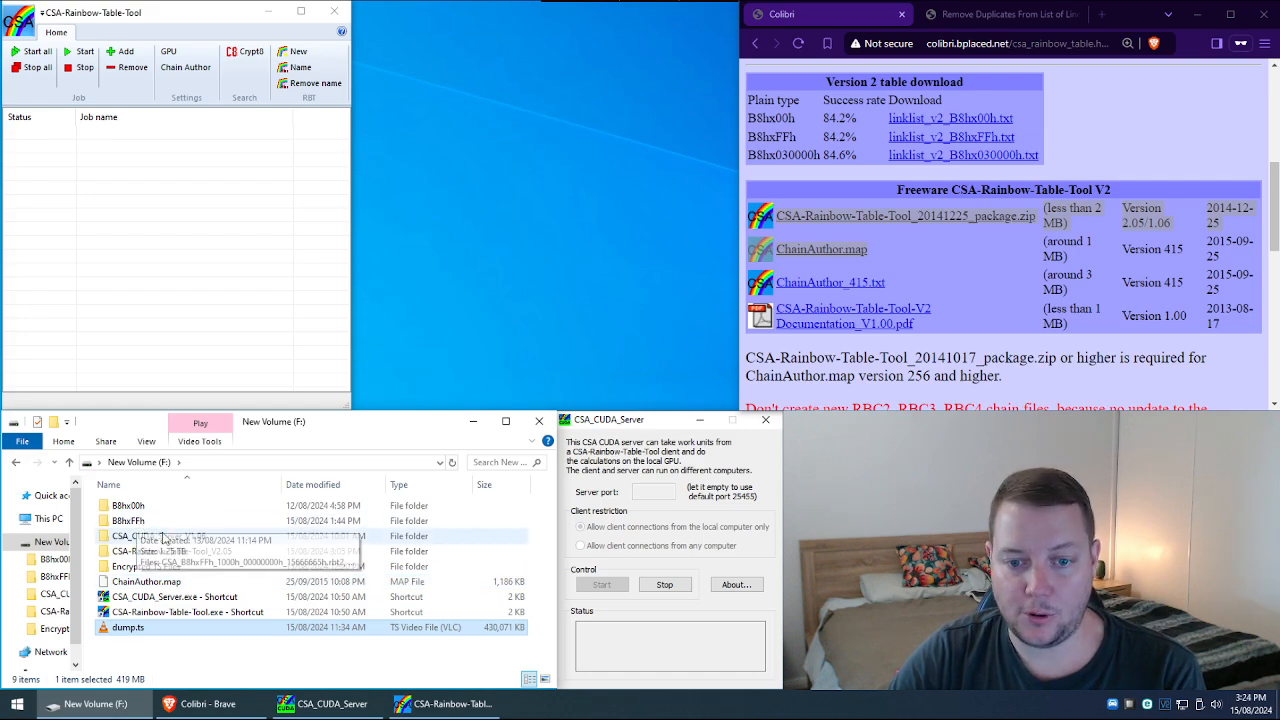
pyautogui.click(150, 521)
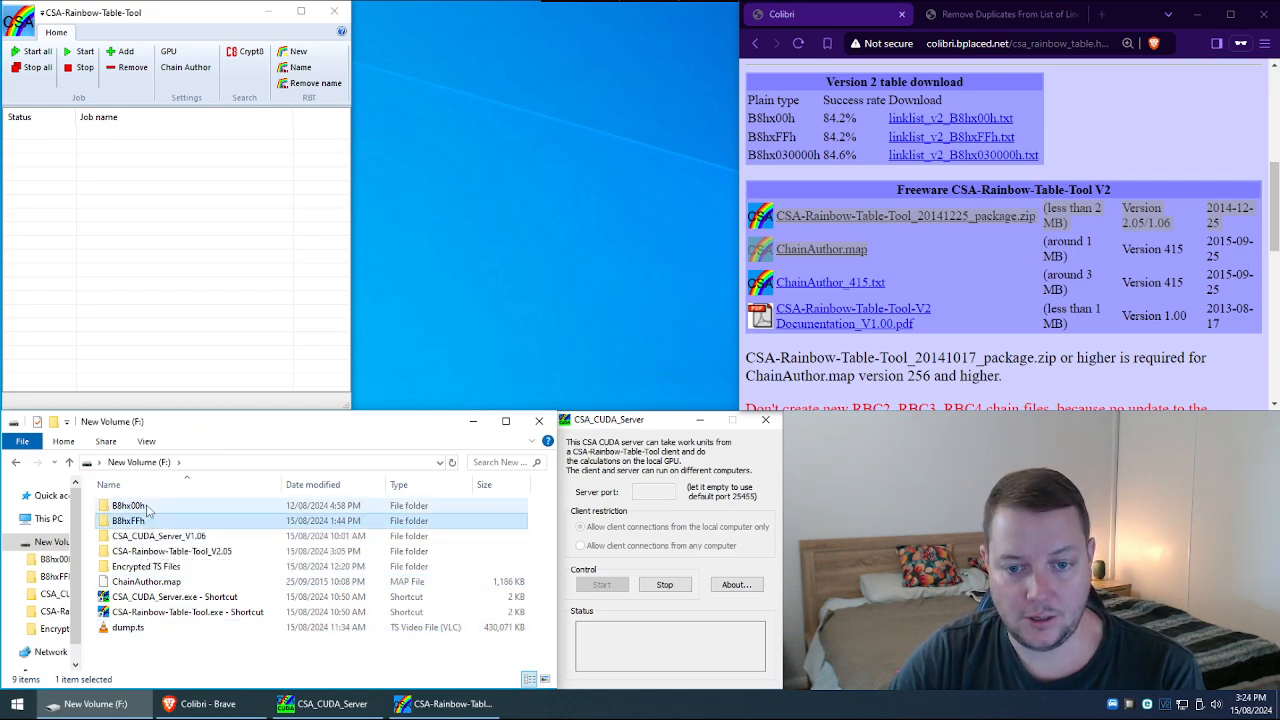
pyautogui.doubleClick(140, 521)
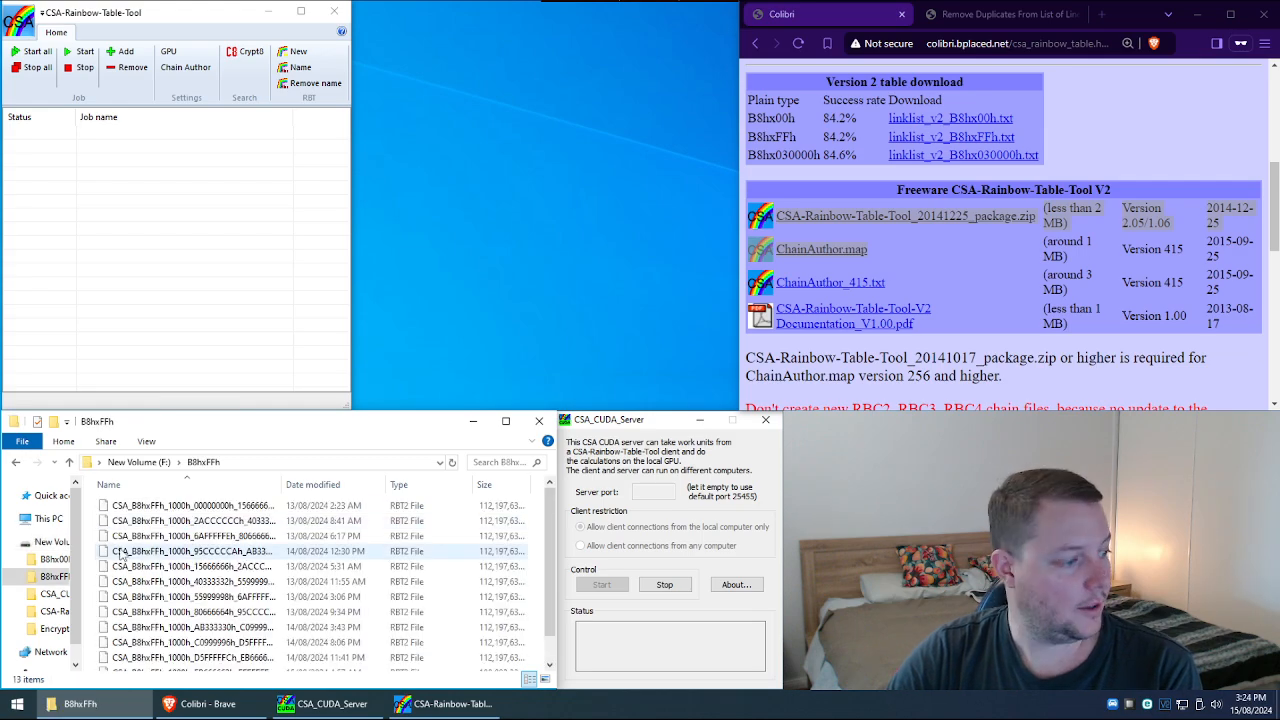
pyautogui.moveTo(490, 484)
pyautogui.mouseDown()
pyautogui.moveTo(330, 484)
pyautogui.moveTo(372, 485)
pyautogui.mouseUp()
pyautogui.click(355, 505)
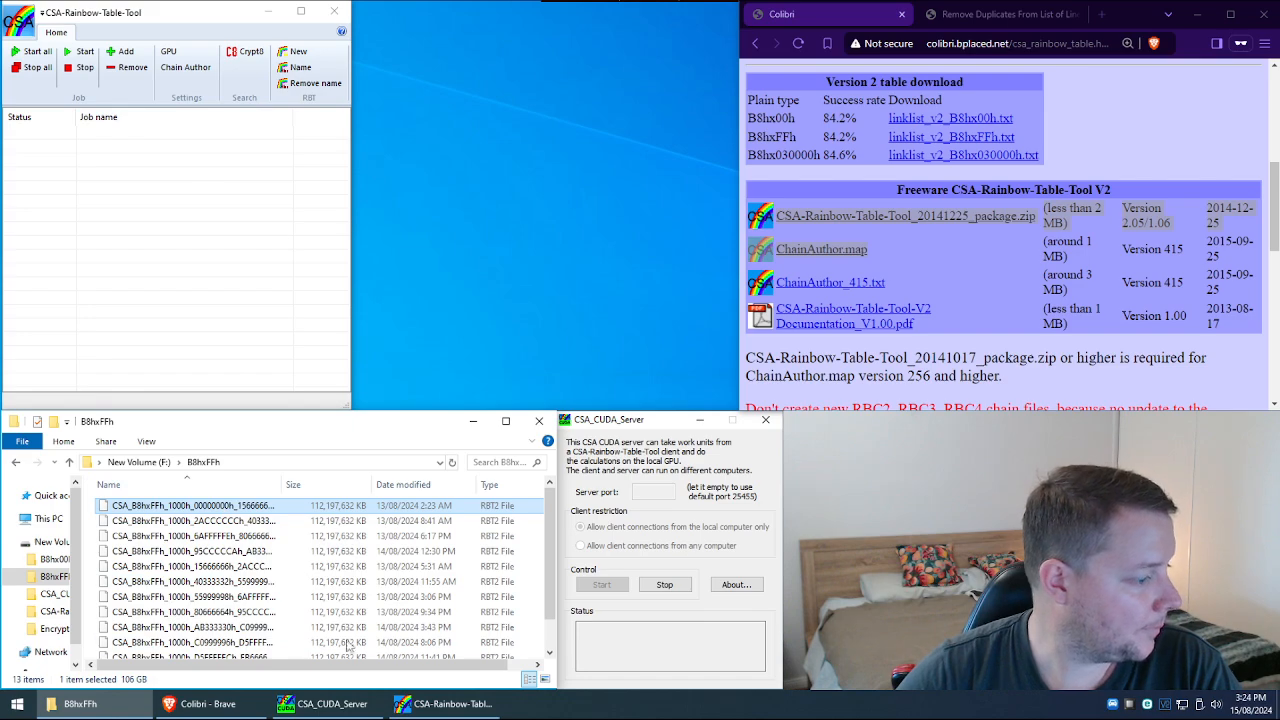
pyautogui.click(139, 462)
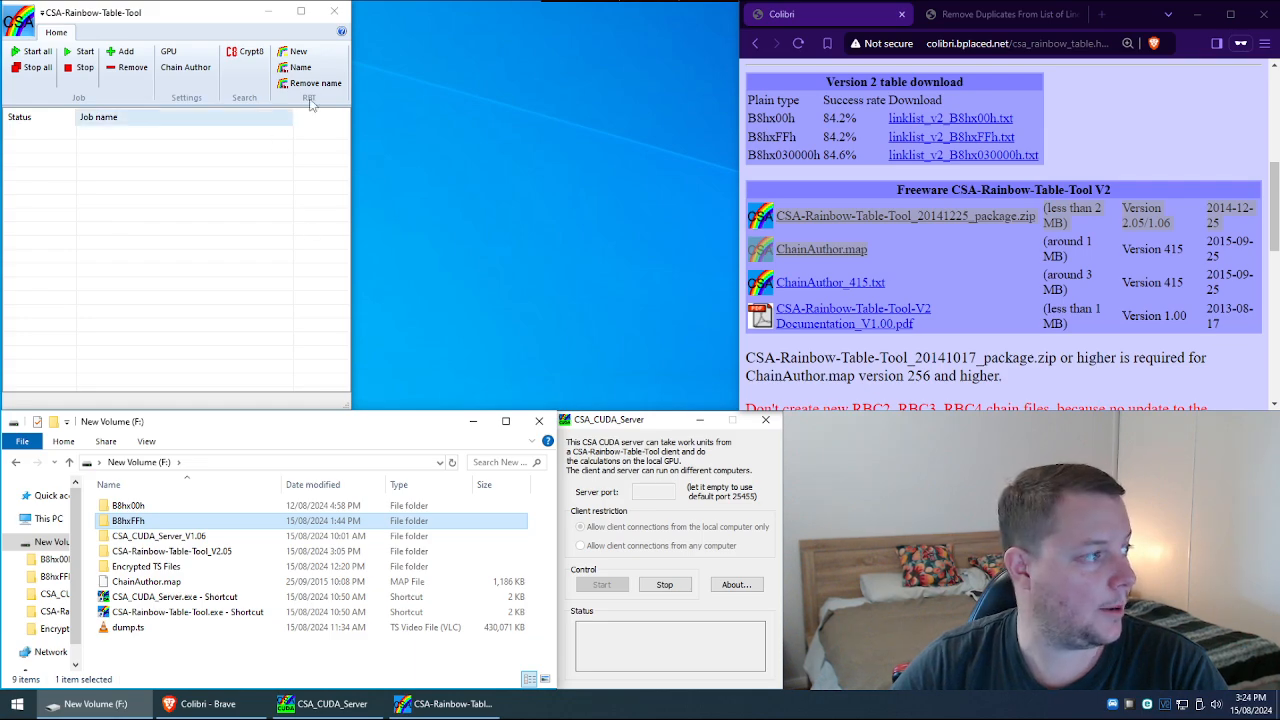
# In RBT > Name, browse drive F: and choose F:\B8hxFFh as the table directory.
pyautogui.click(300, 67)
pyautogui.moveTo(191, 74); pyautogui.dragTo(553, 60)
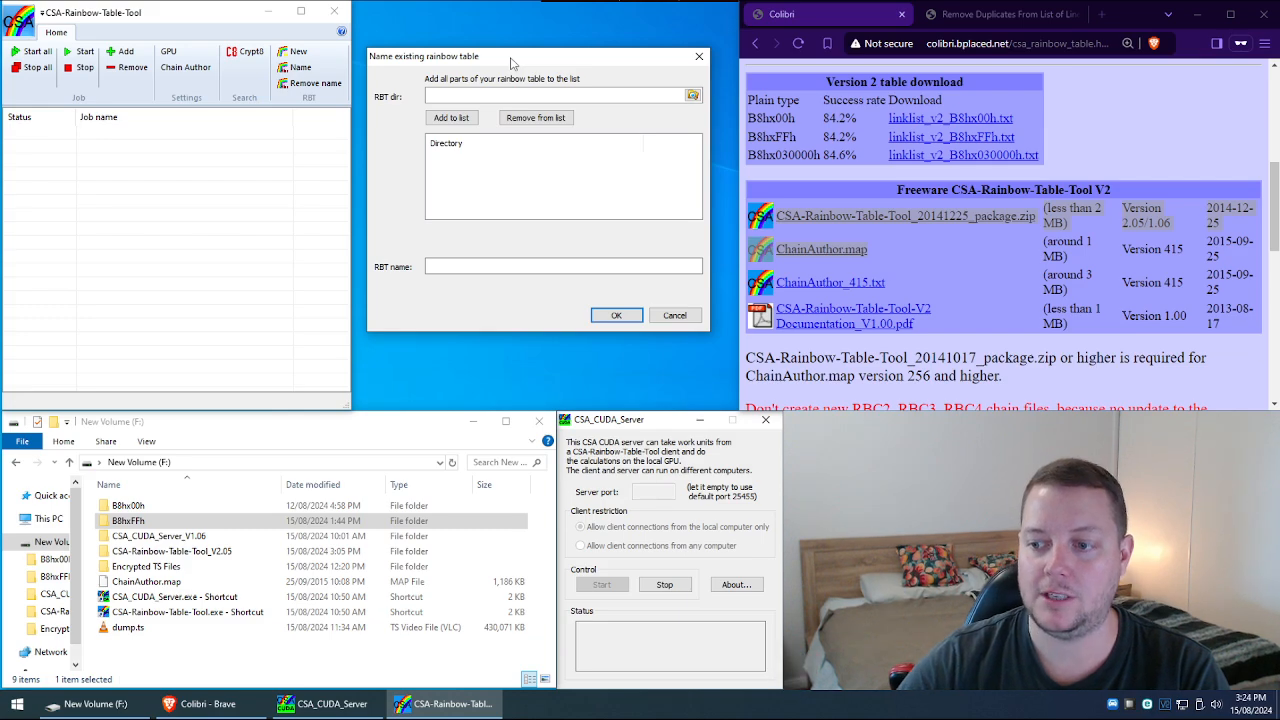
pyautogui.click(694, 96)
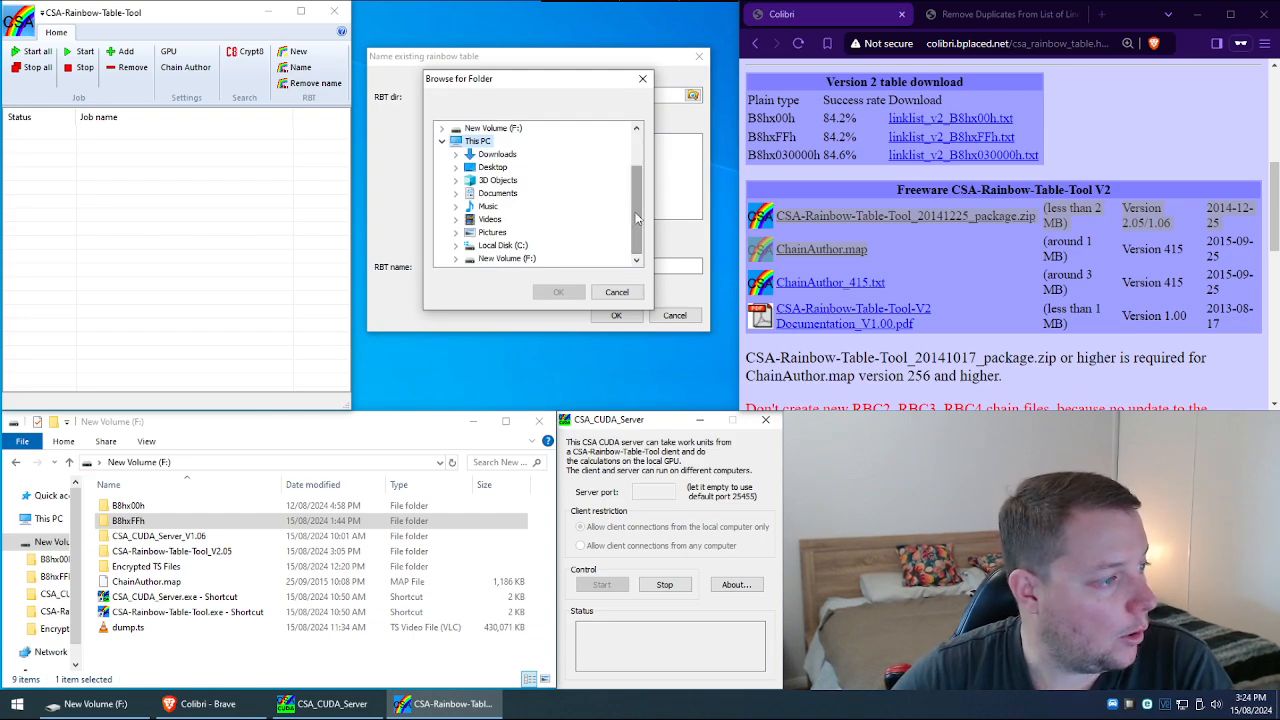
pyautogui.doubleClick(508, 259)
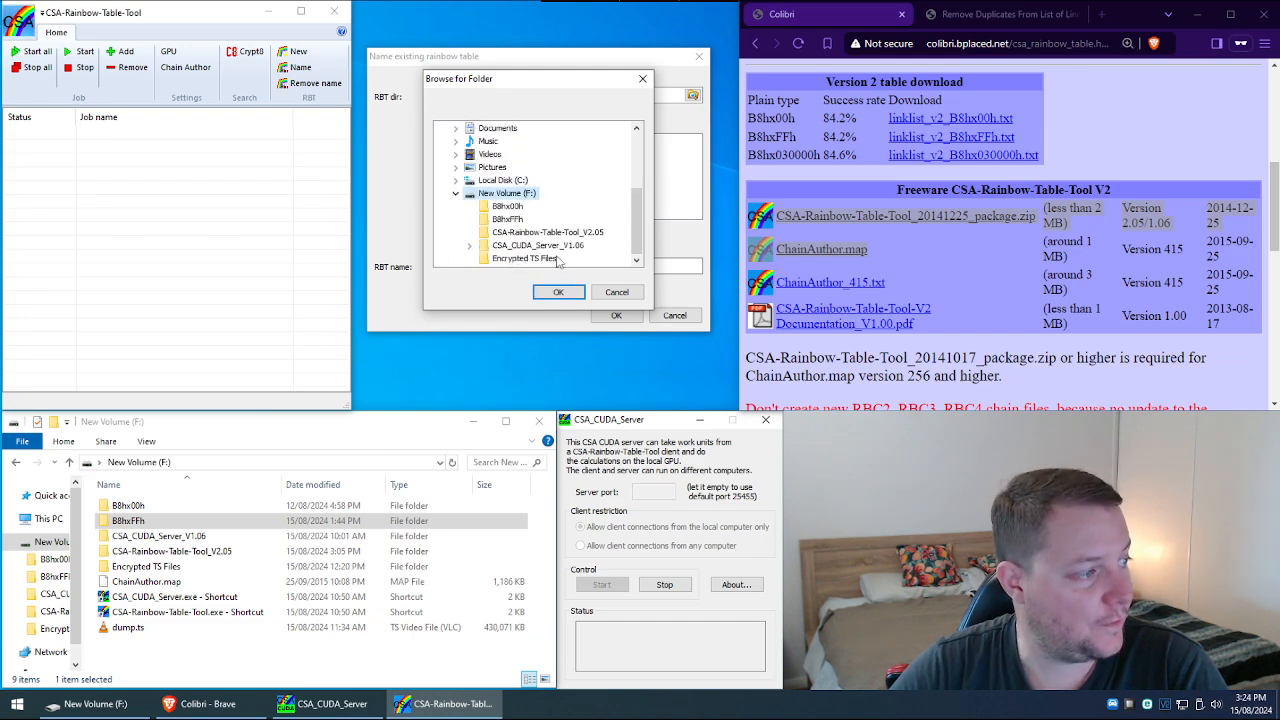
pyautogui.click(508, 219)
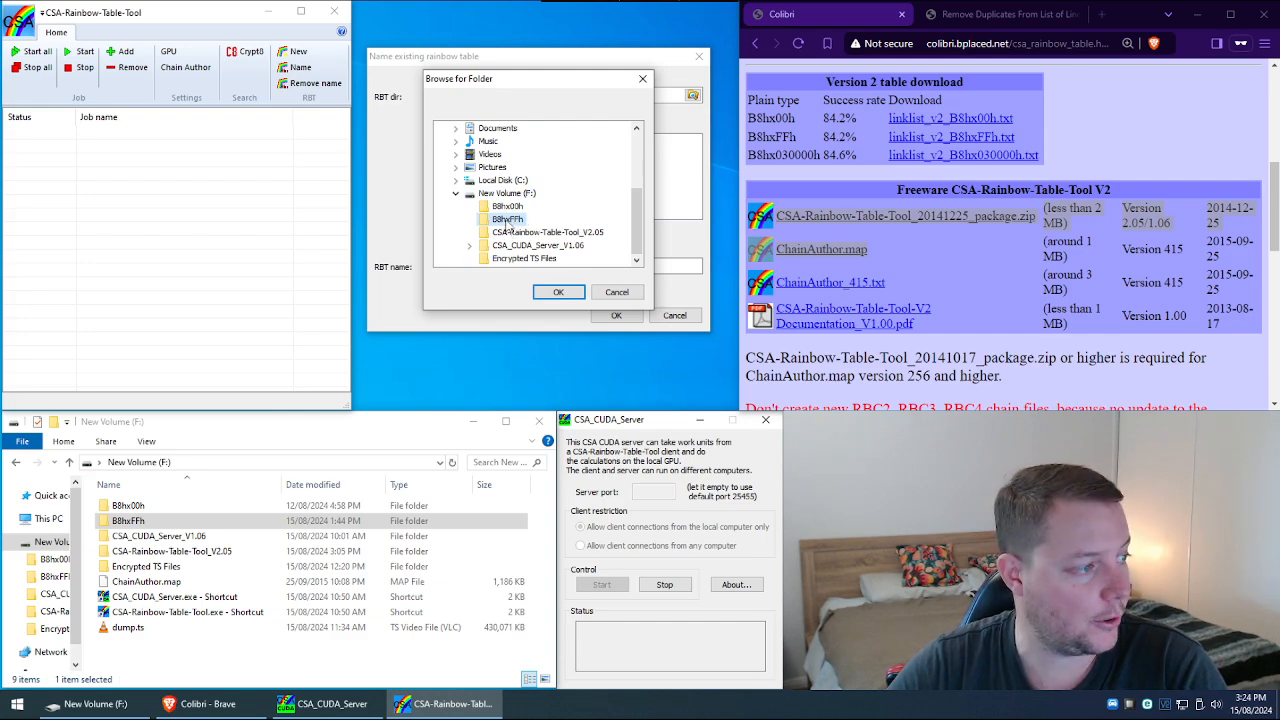
pyautogui.click(560, 292)
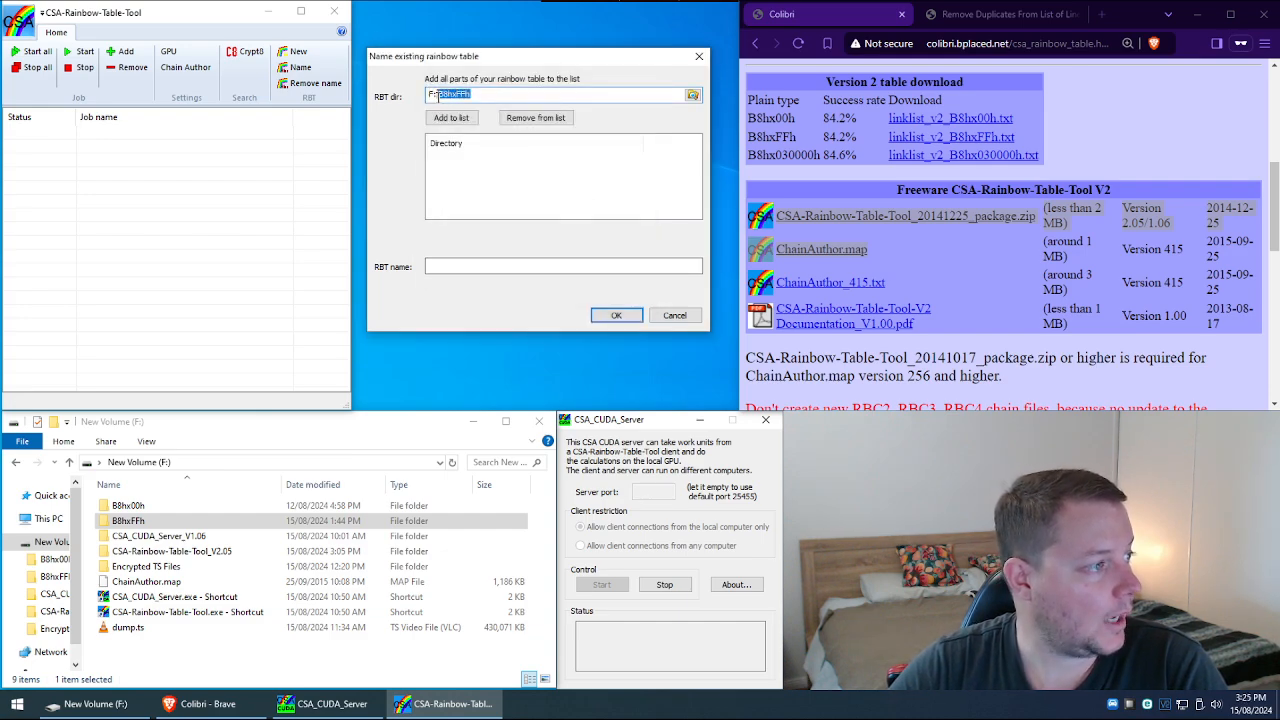
# Name the table B8hxFFh, add F:\B8hxFFh to its parts list and confirm.
pyautogui.rightClick(453, 97)
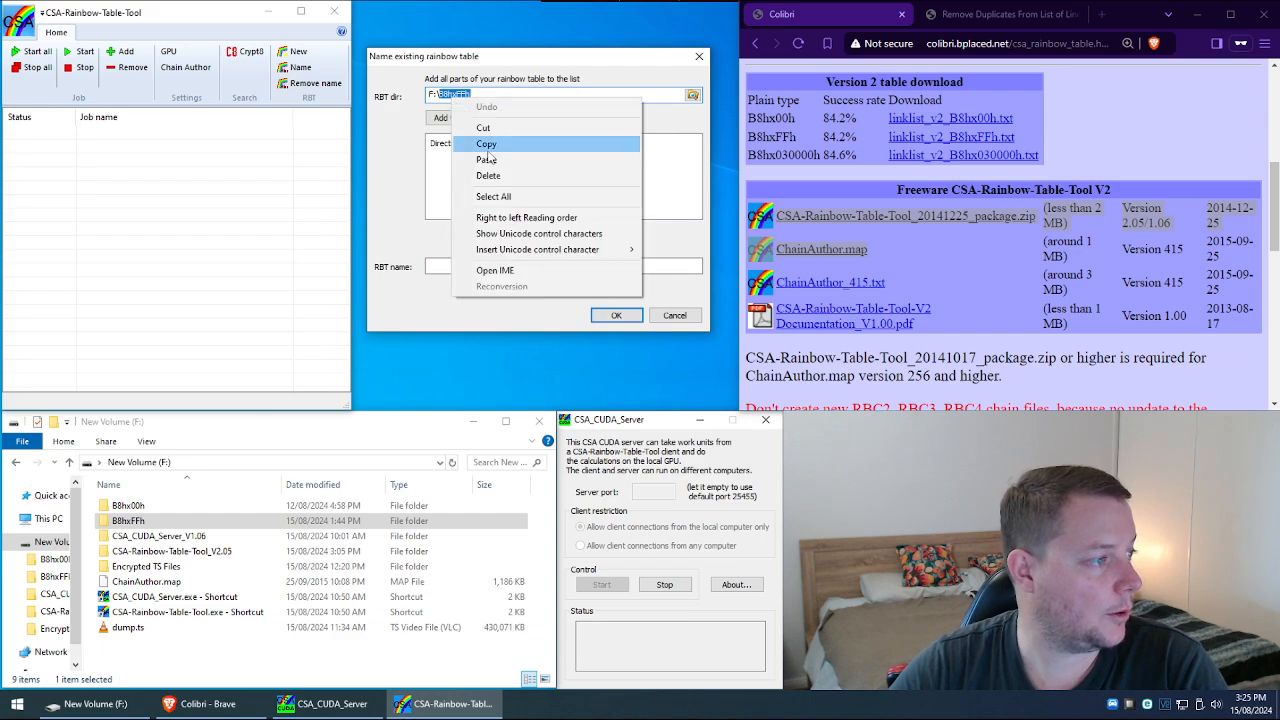
pyautogui.click(490, 157)
pyautogui.click(449, 266)
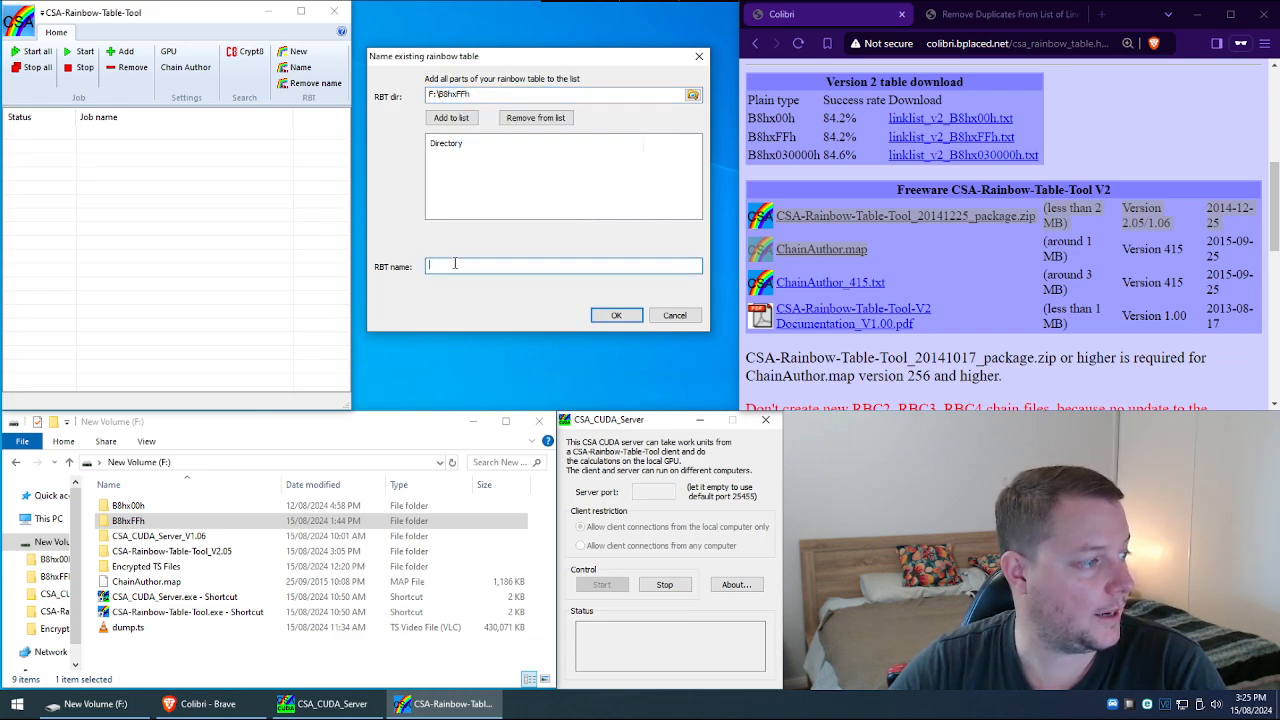
pyautogui.rightClick(455, 264)
pyautogui.click(487, 312)
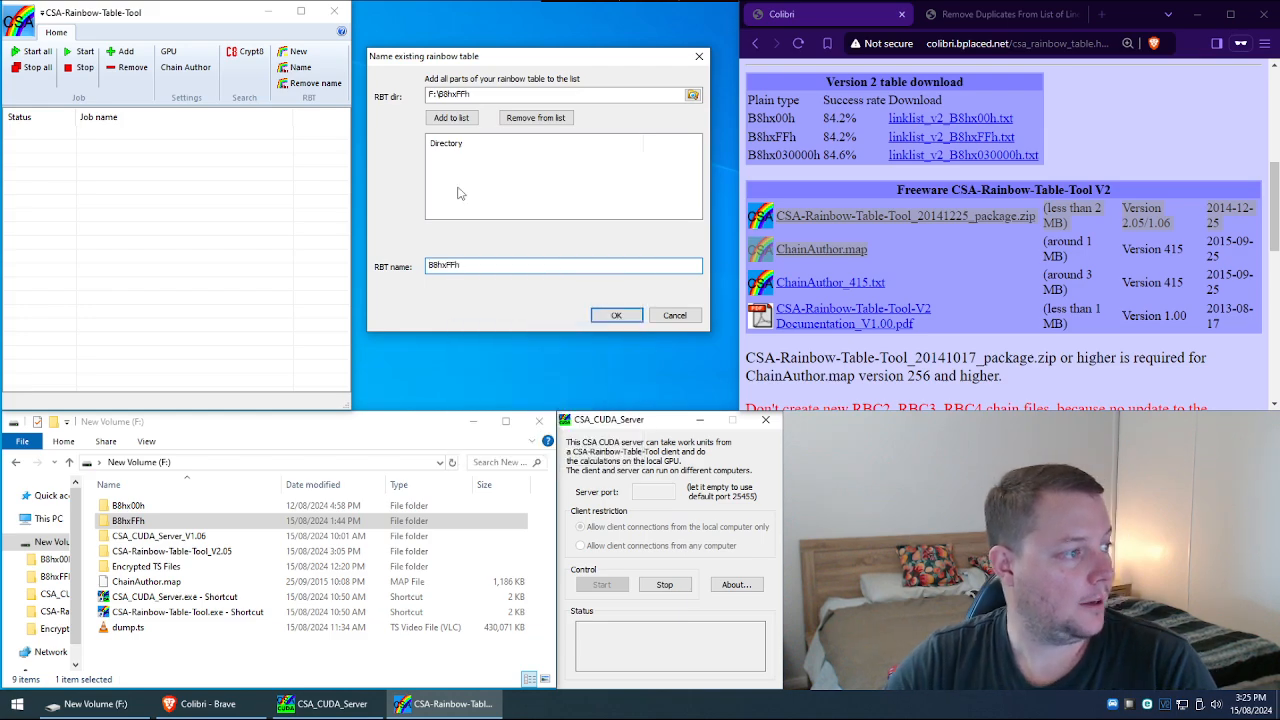
pyautogui.click(452, 118)
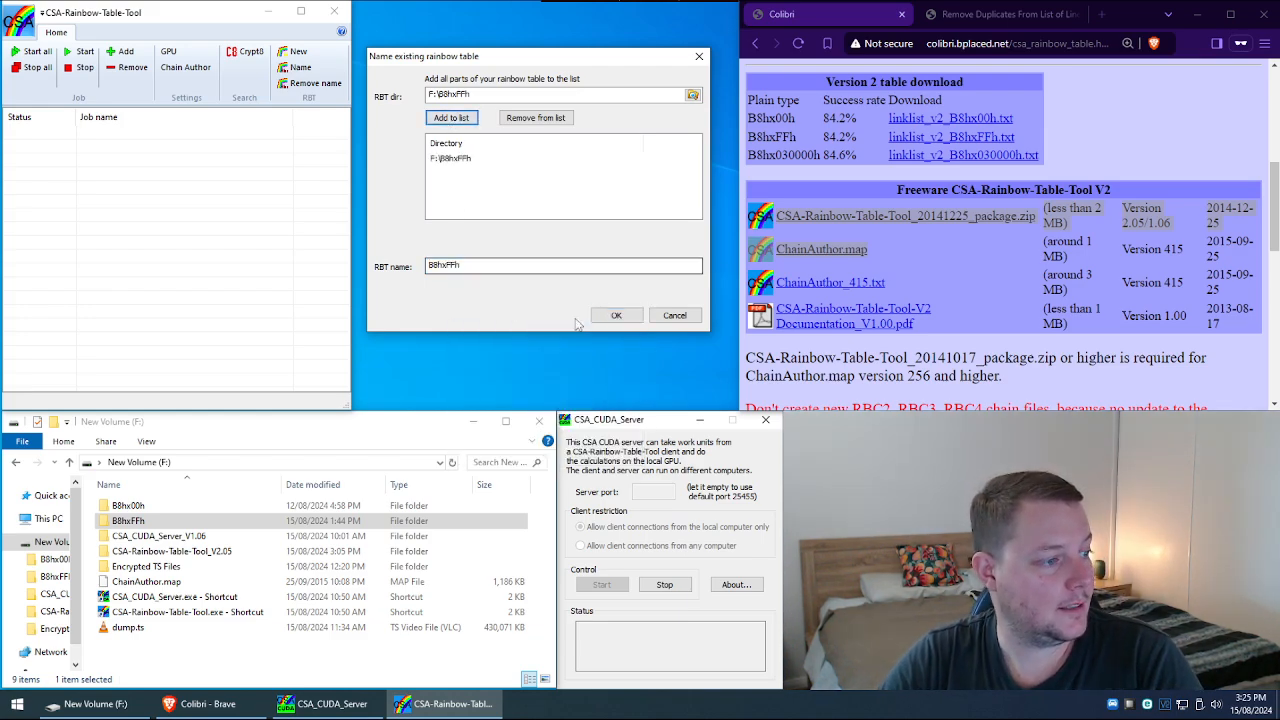
pyautogui.click(616, 315)
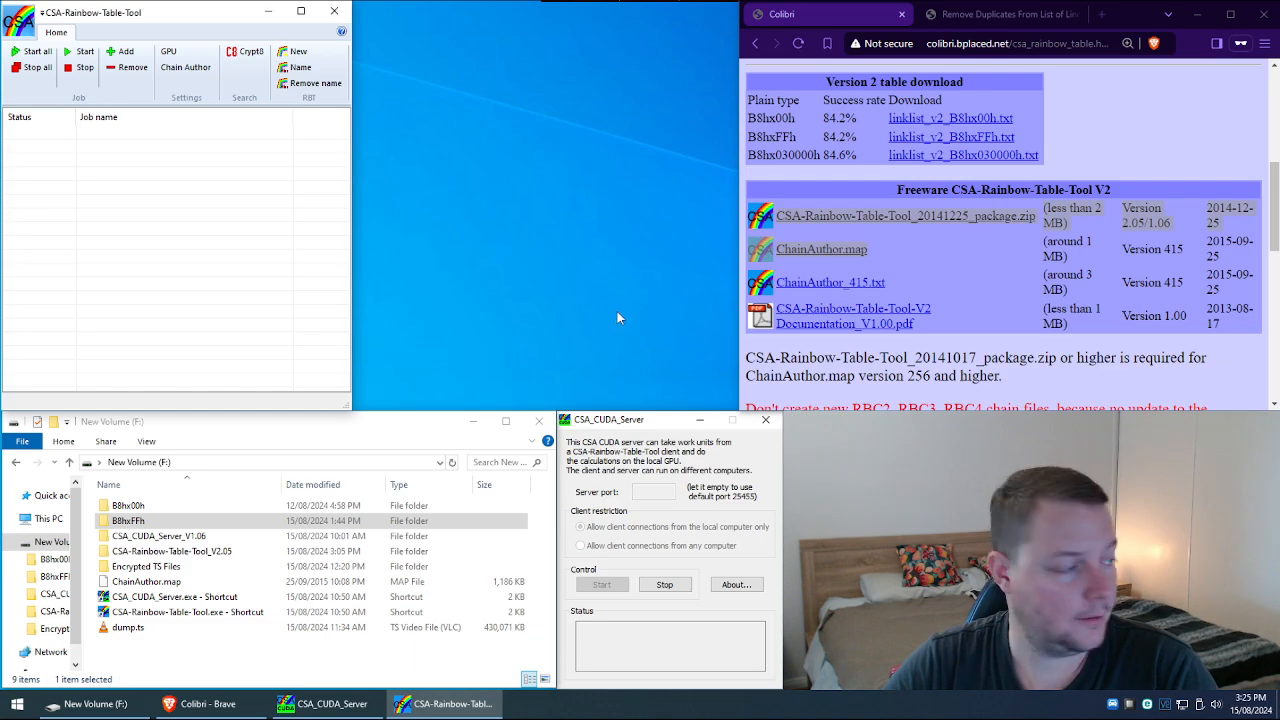
pyautogui.click(323, 86)
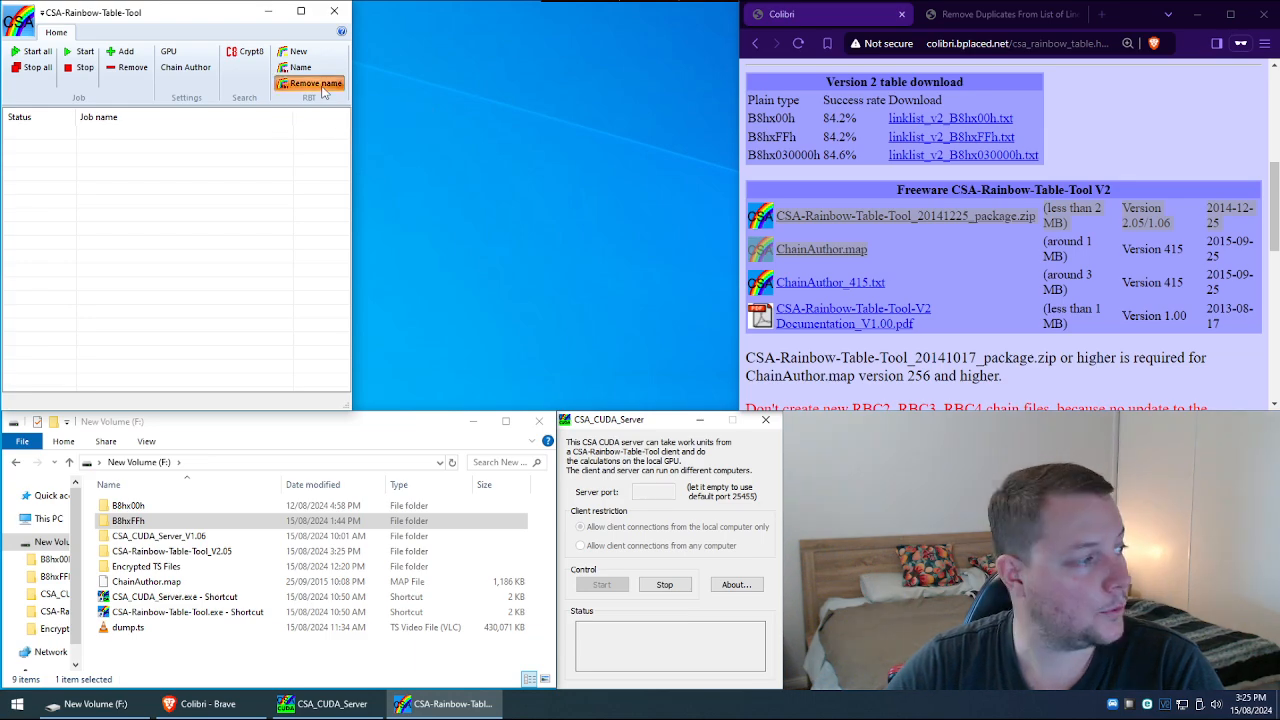
pyautogui.moveTo(300, 93)
pyautogui.mouseDown()
pyautogui.moveTo(632, 103)
pyautogui.moveTo(614, 124)
pyautogui.mouseUp()
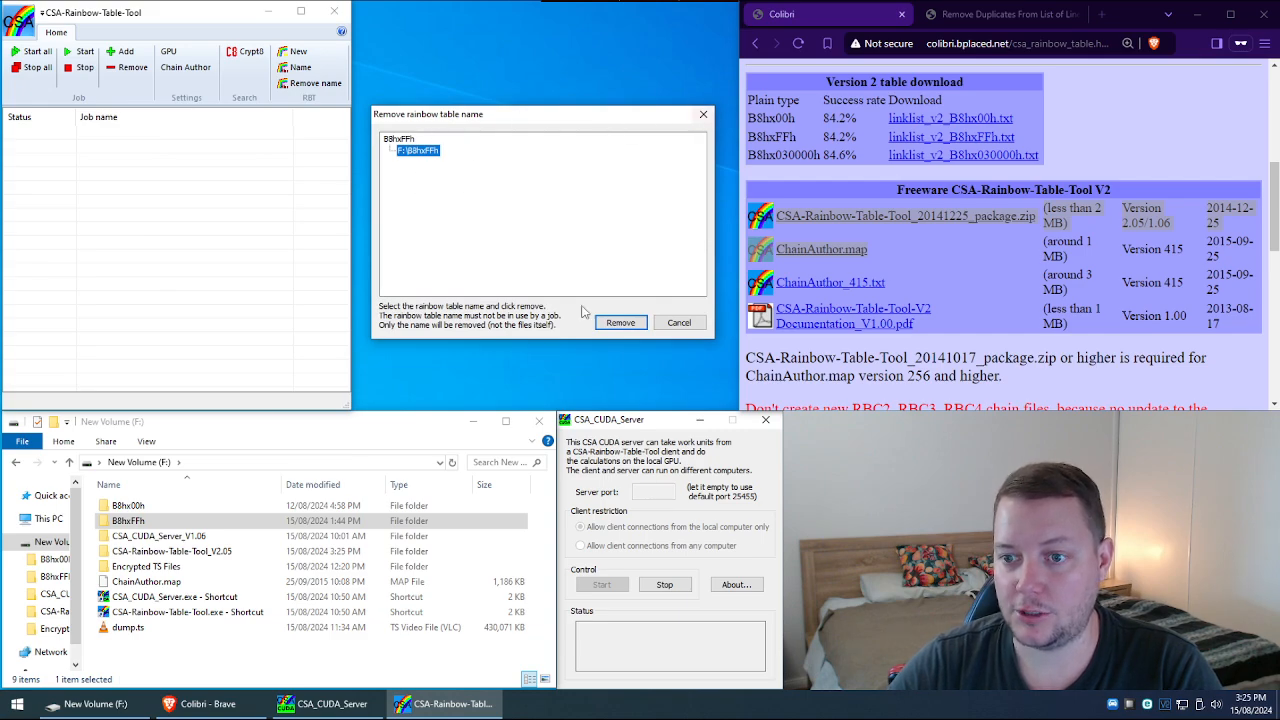
pyautogui.click(679, 323)
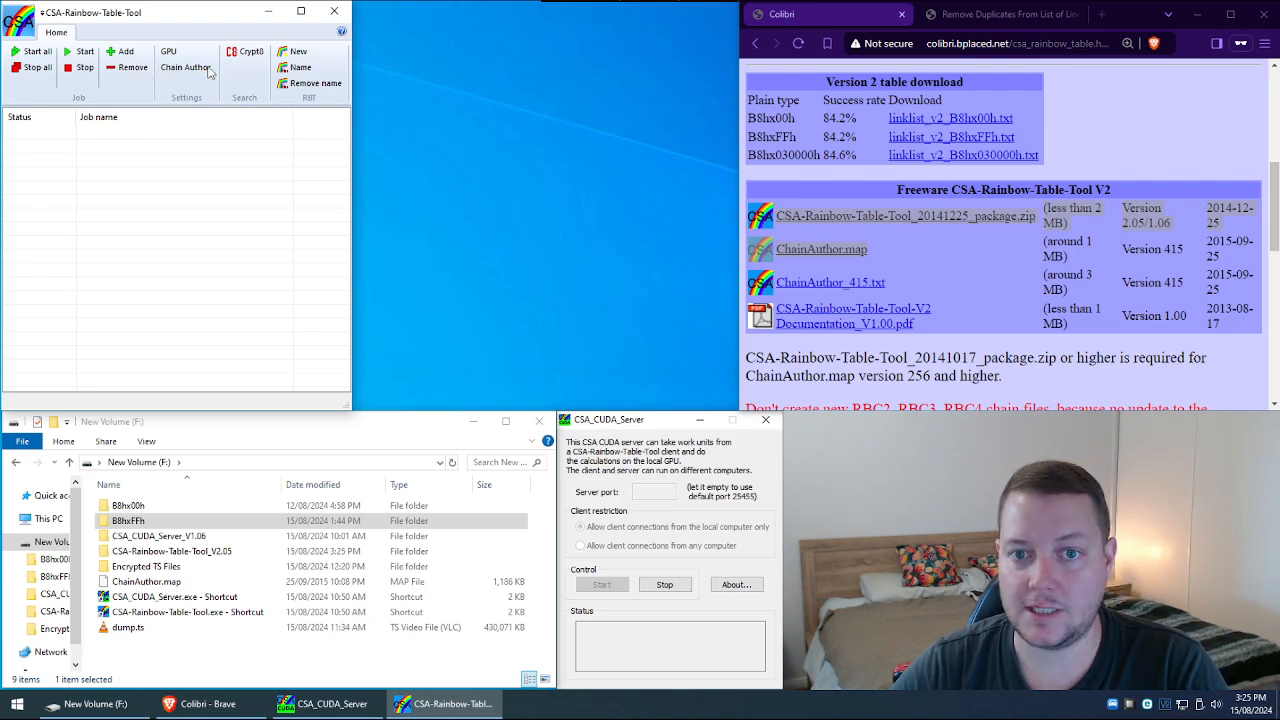
# In GPU settings, add a CUDA server on the local computer with the GTX 1080 Ti and close.
pyautogui.click(169, 53)
pyautogui.moveTo(144, 113); pyautogui.dragTo(508, 101)
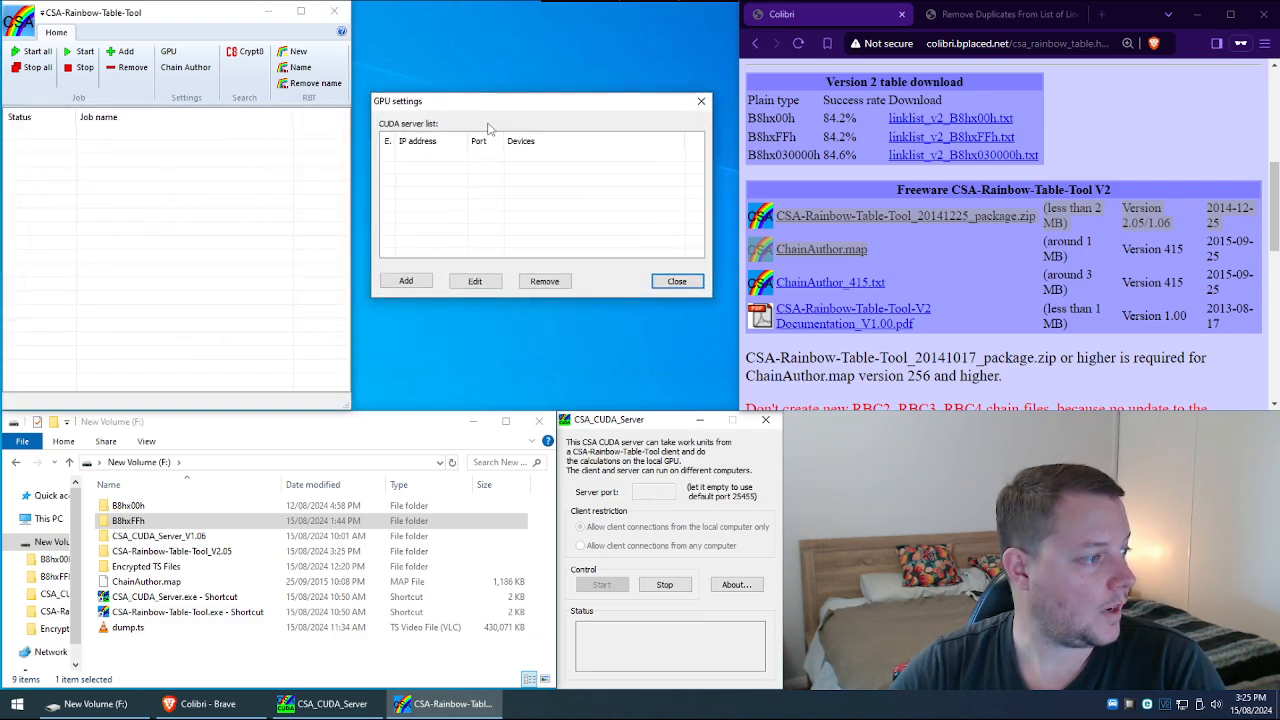
pyautogui.click(407, 281)
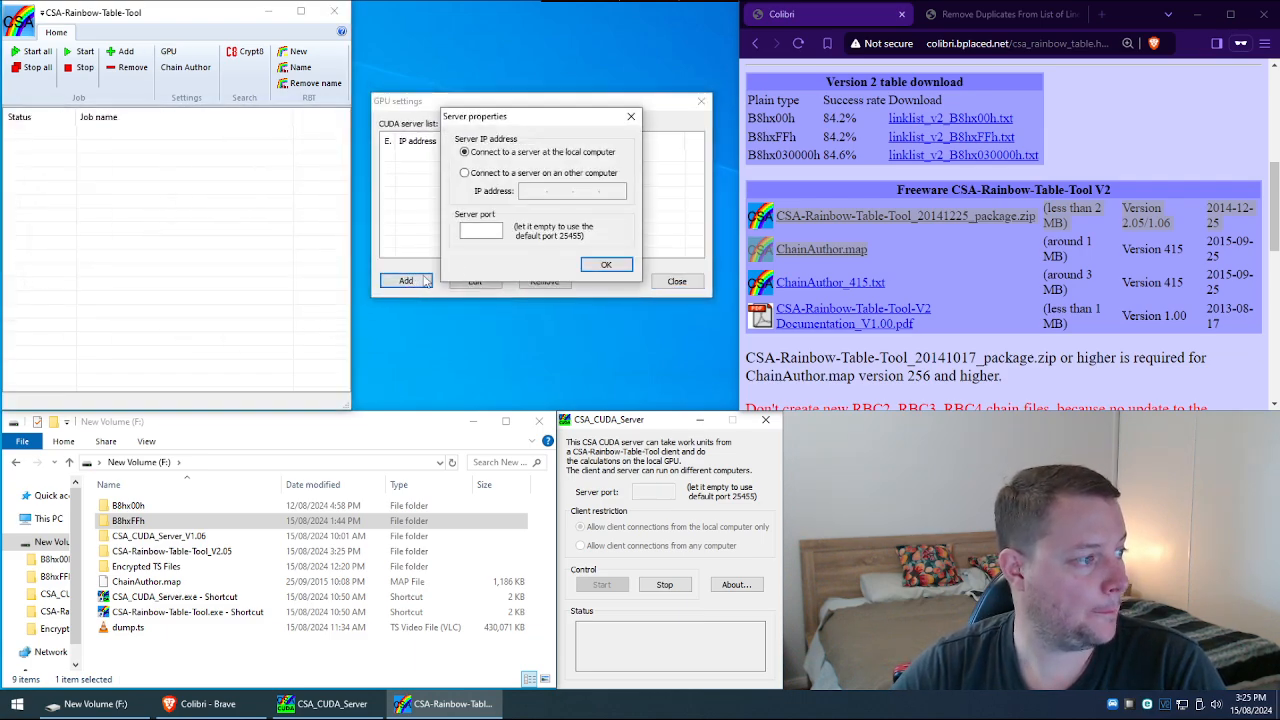
pyautogui.click(606, 265)
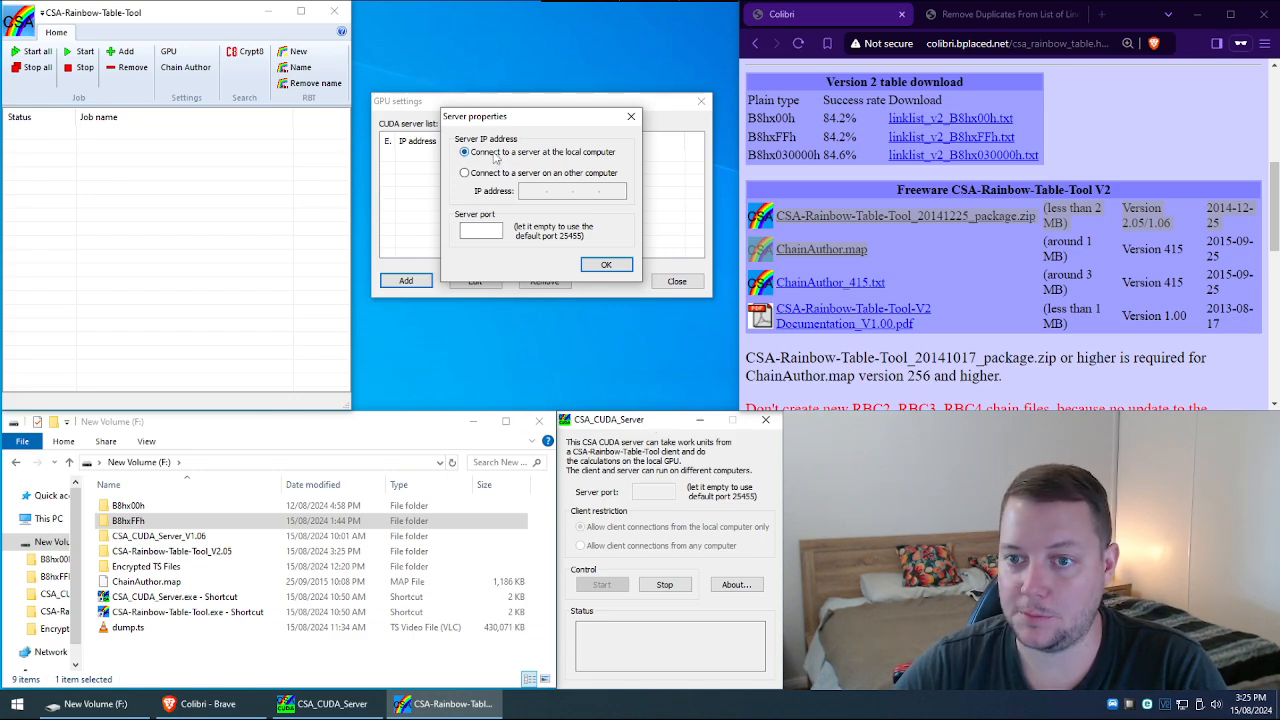
pyautogui.click(606, 265)
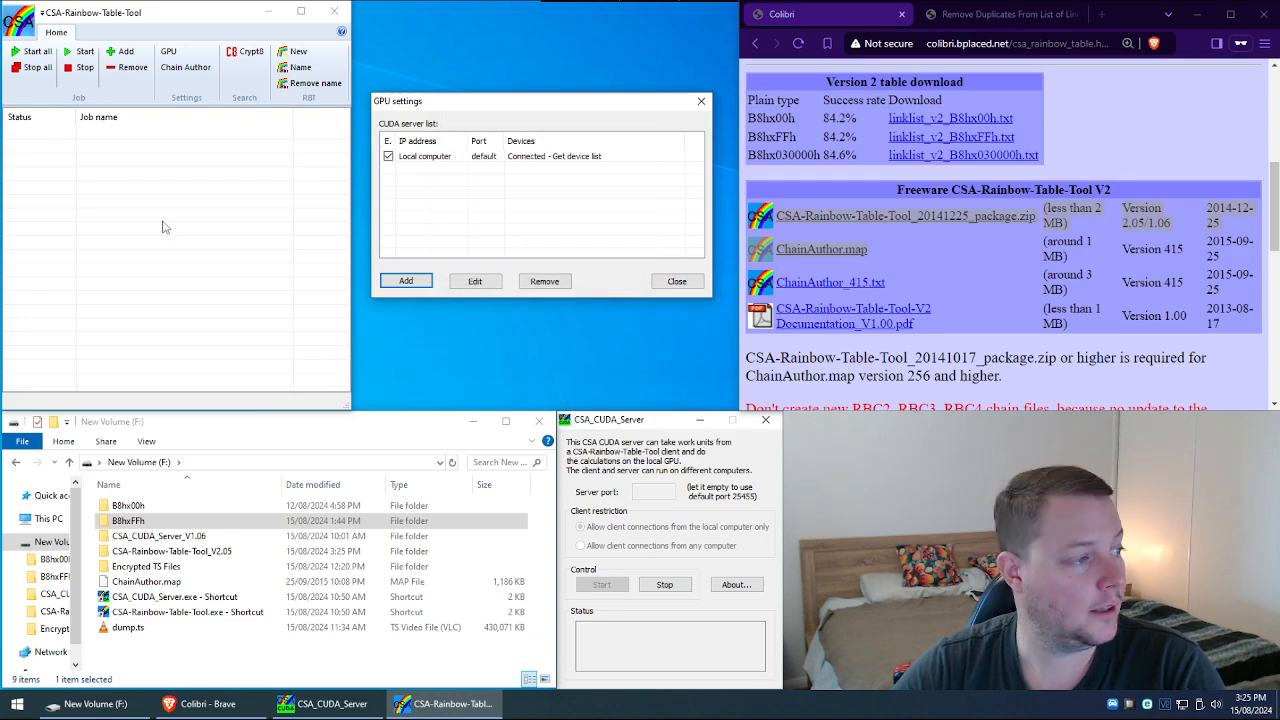
pyautogui.click(612, 158)
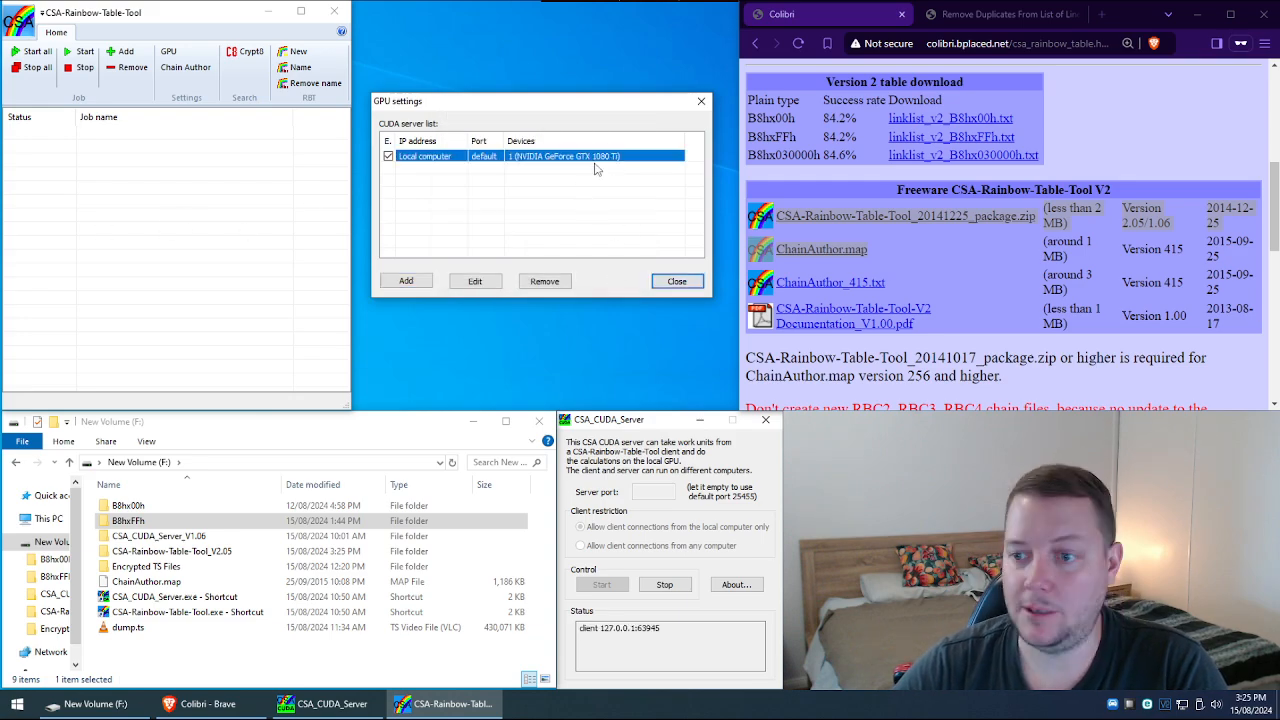
pyautogui.click(603, 213)
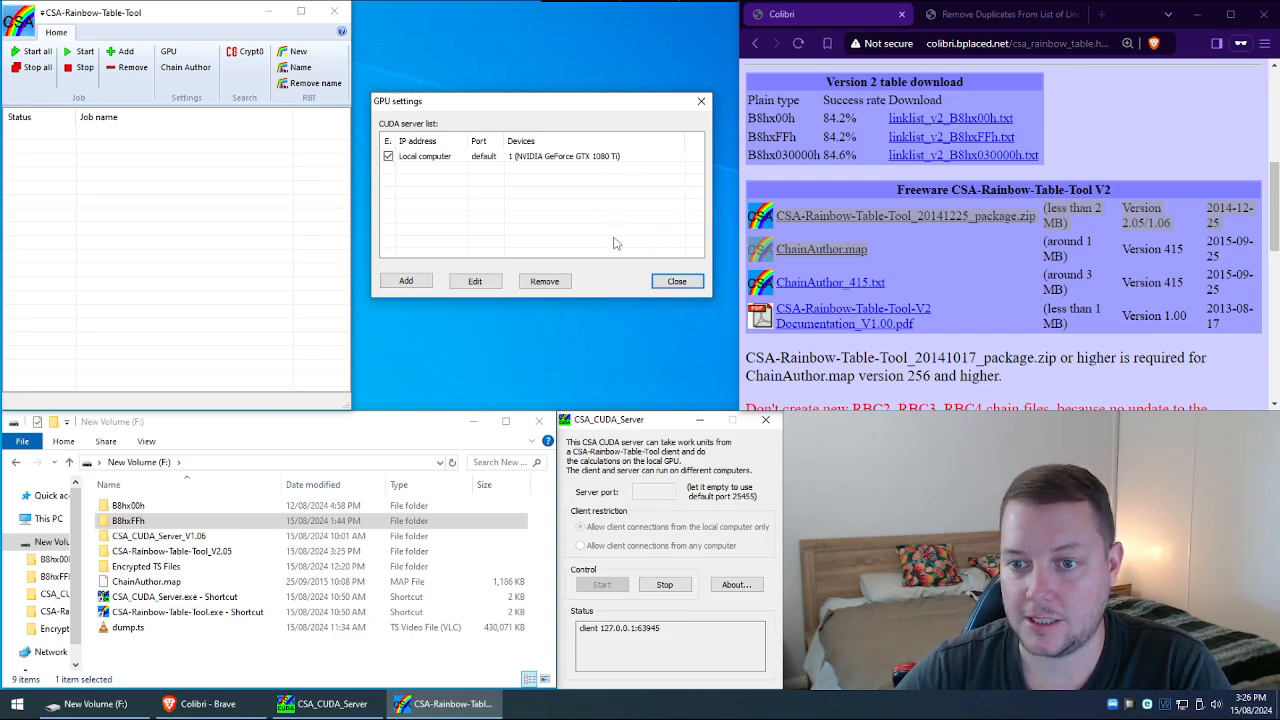
pyautogui.click(677, 281)
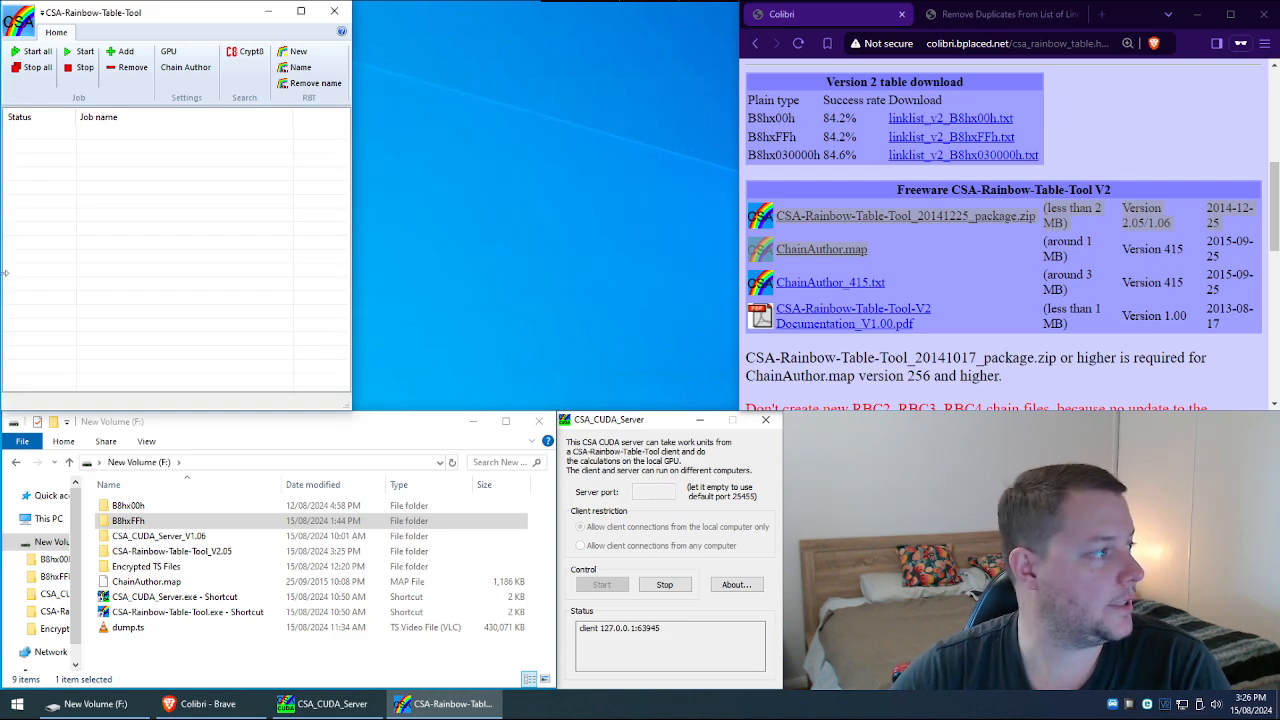
# In Chain Author, browse drive F: and load ChainAuthor.map as the map file.
pyautogui.click(185, 67)
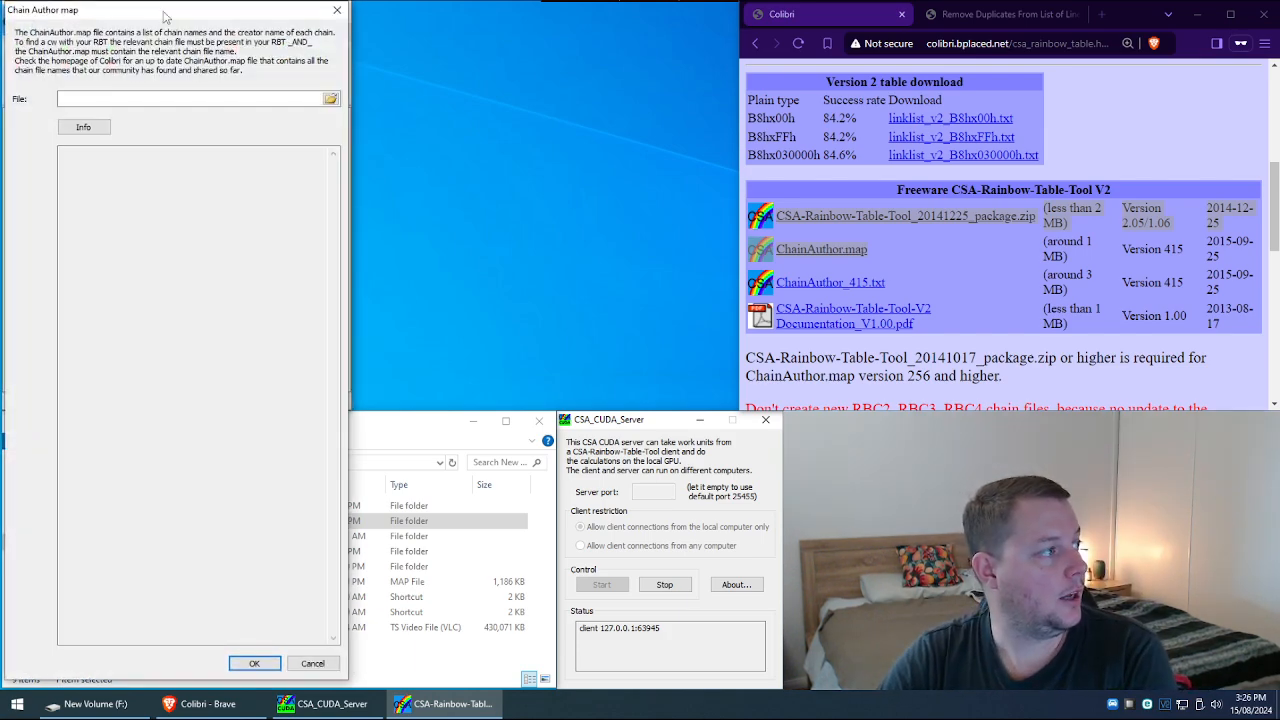
pyautogui.moveTo(160, 10)
pyautogui.mouseDown()
pyautogui.moveTo(565, 28)
pyautogui.moveTo(525, 18)
pyautogui.mouseUp()
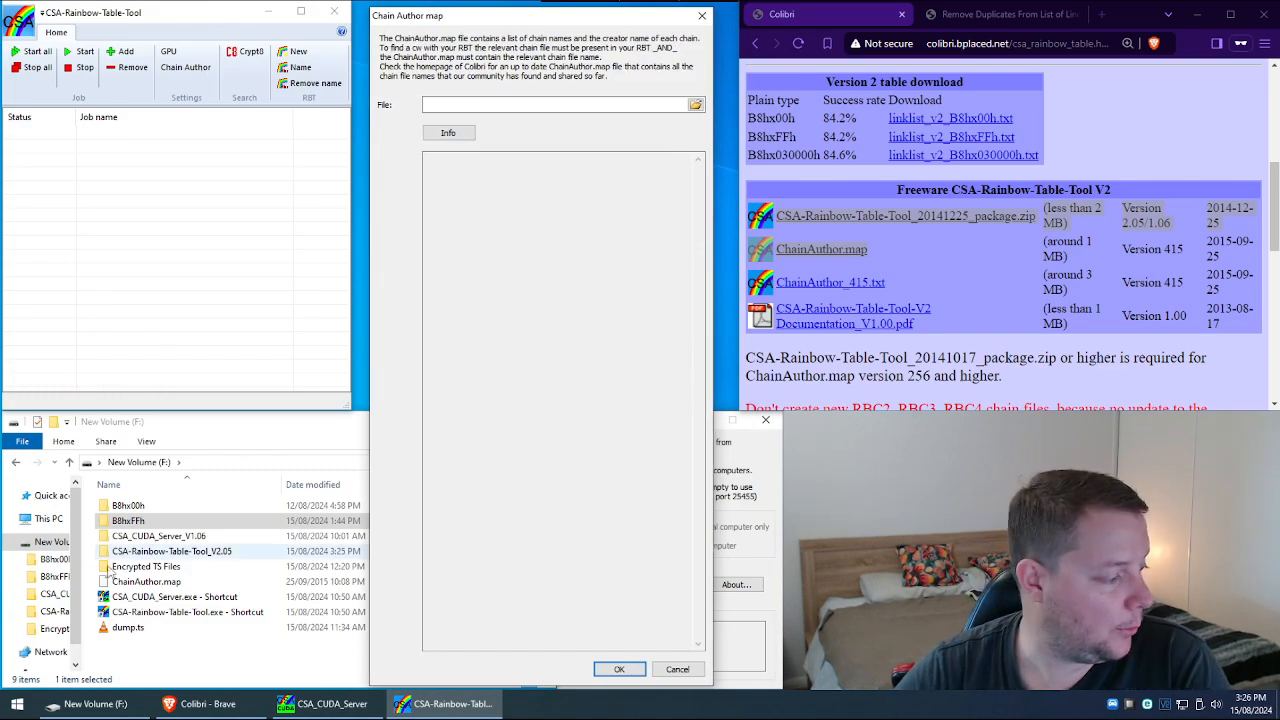
pyautogui.click(146, 581)
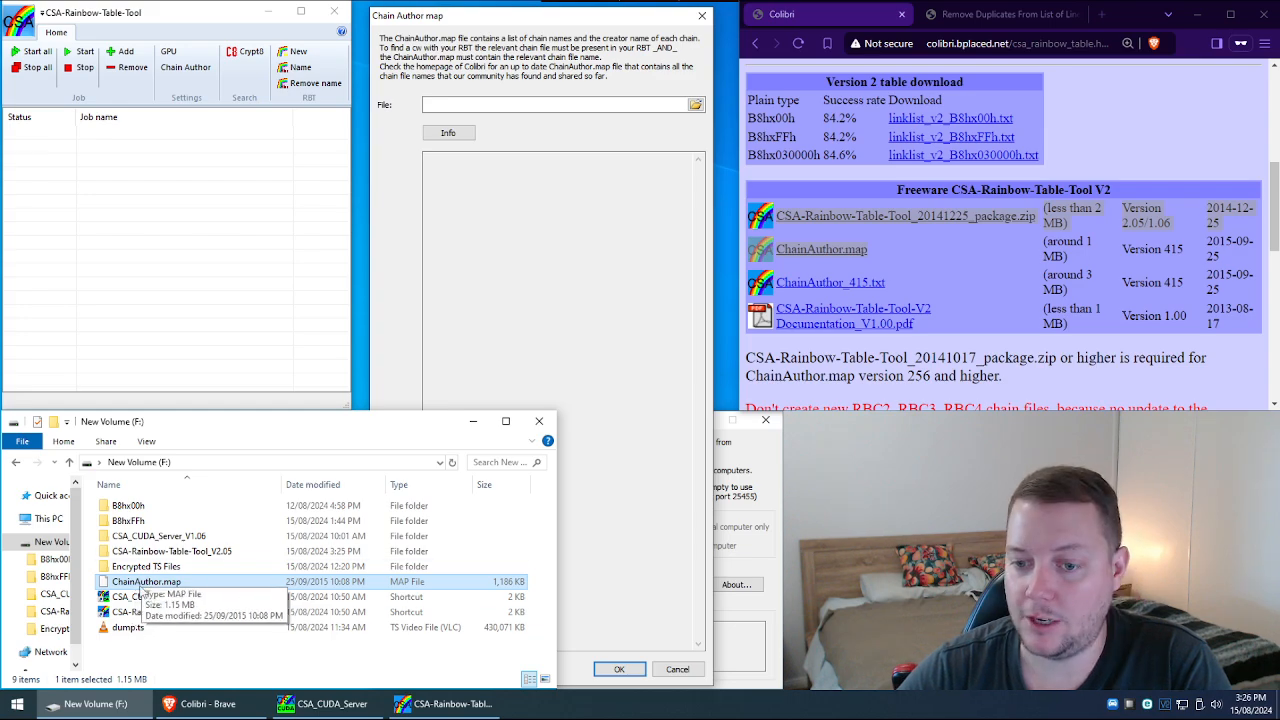
pyautogui.click(696, 104)
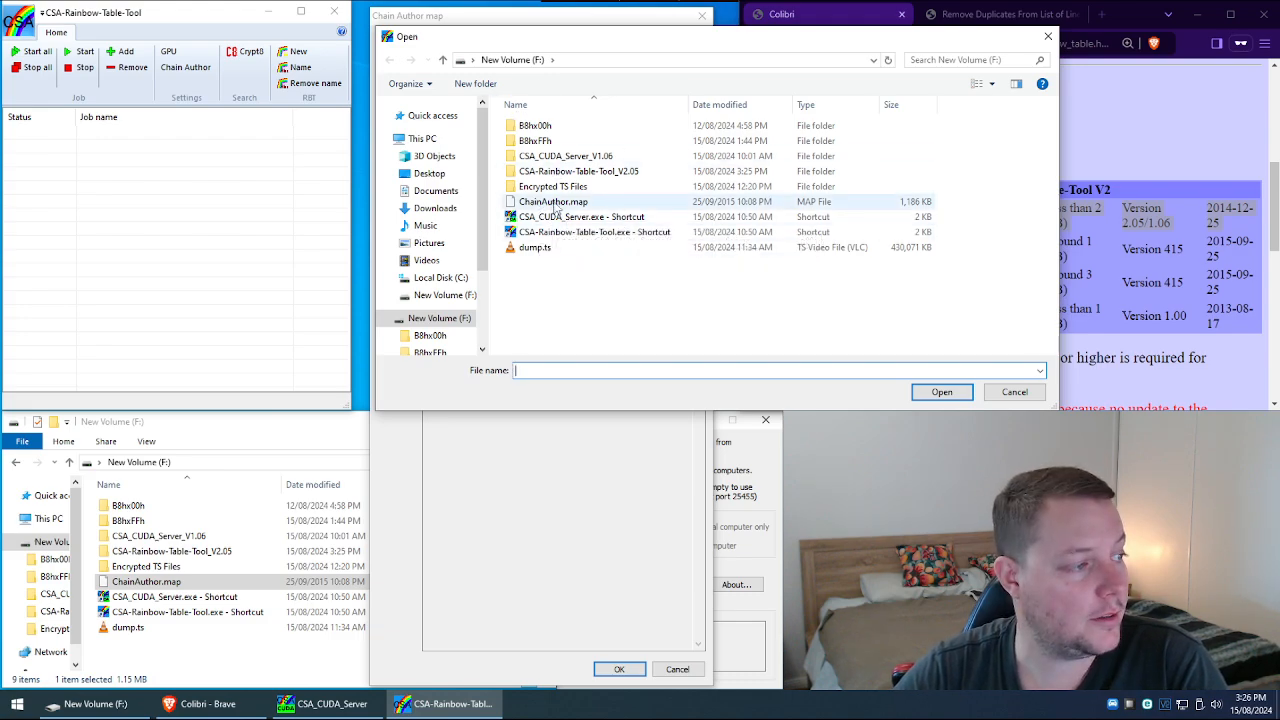
pyautogui.doubleClick(553, 201)
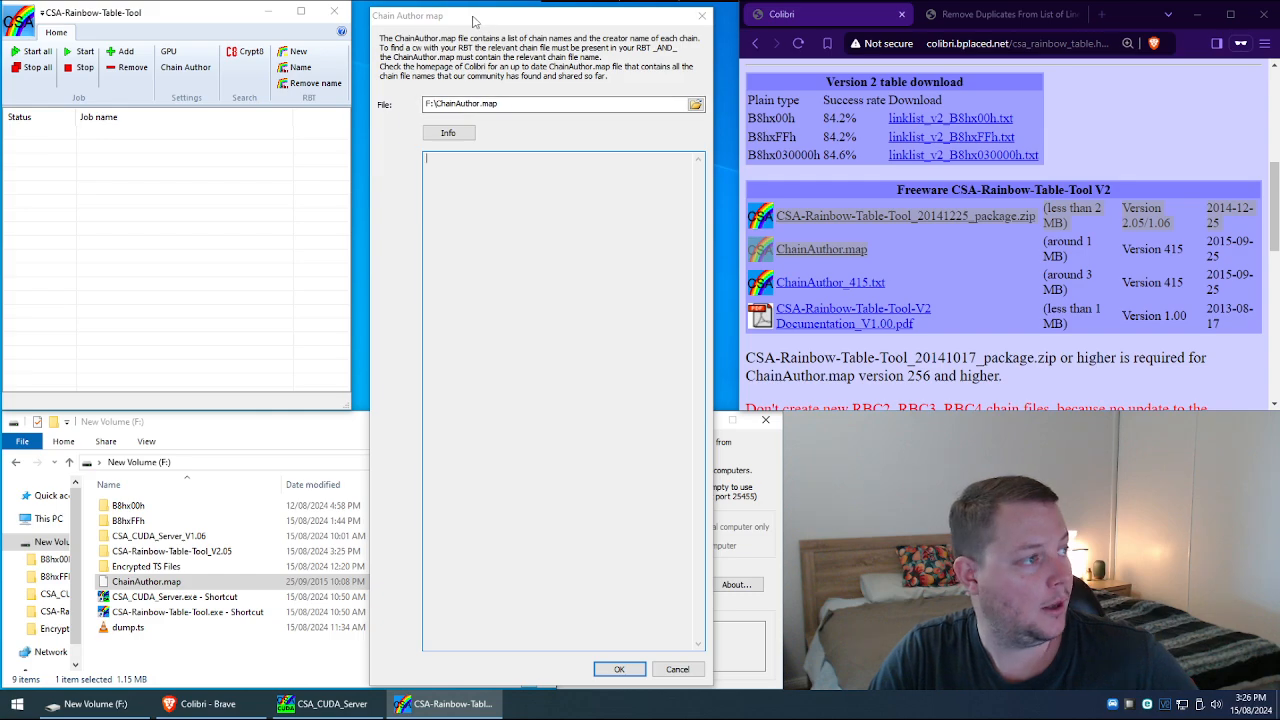
pyautogui.moveTo(484, 20); pyautogui.dragTo(484, 14)
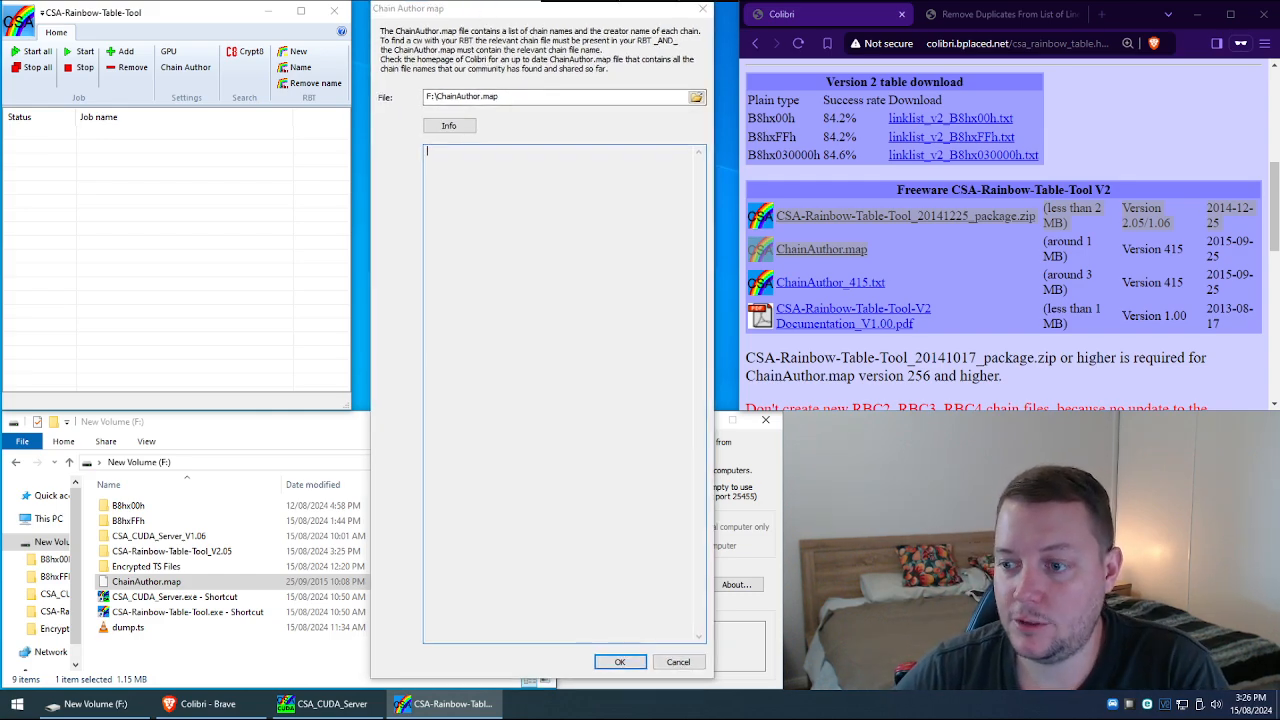
# Check the loaded map's Info shows version 415 matching the download page, then confirm.
pyautogui.click(1160, 247)
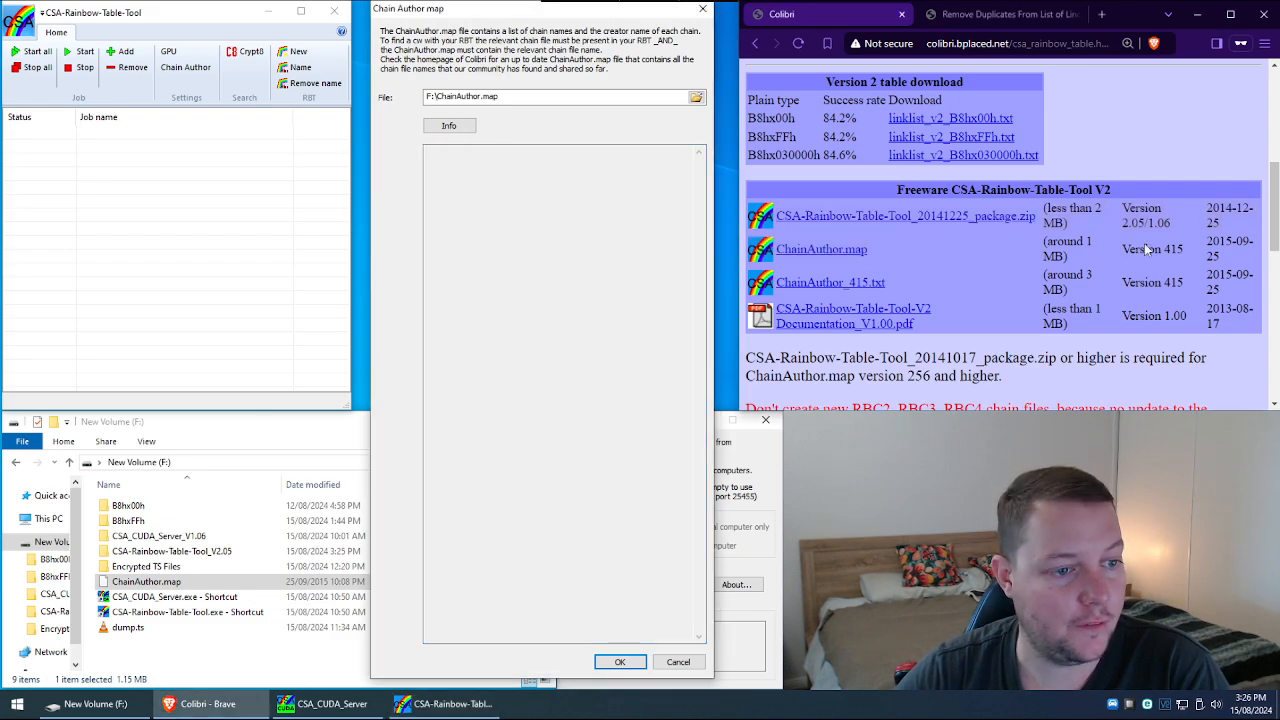
pyautogui.moveTo(1183, 248); pyautogui.dragTo(1121, 252)
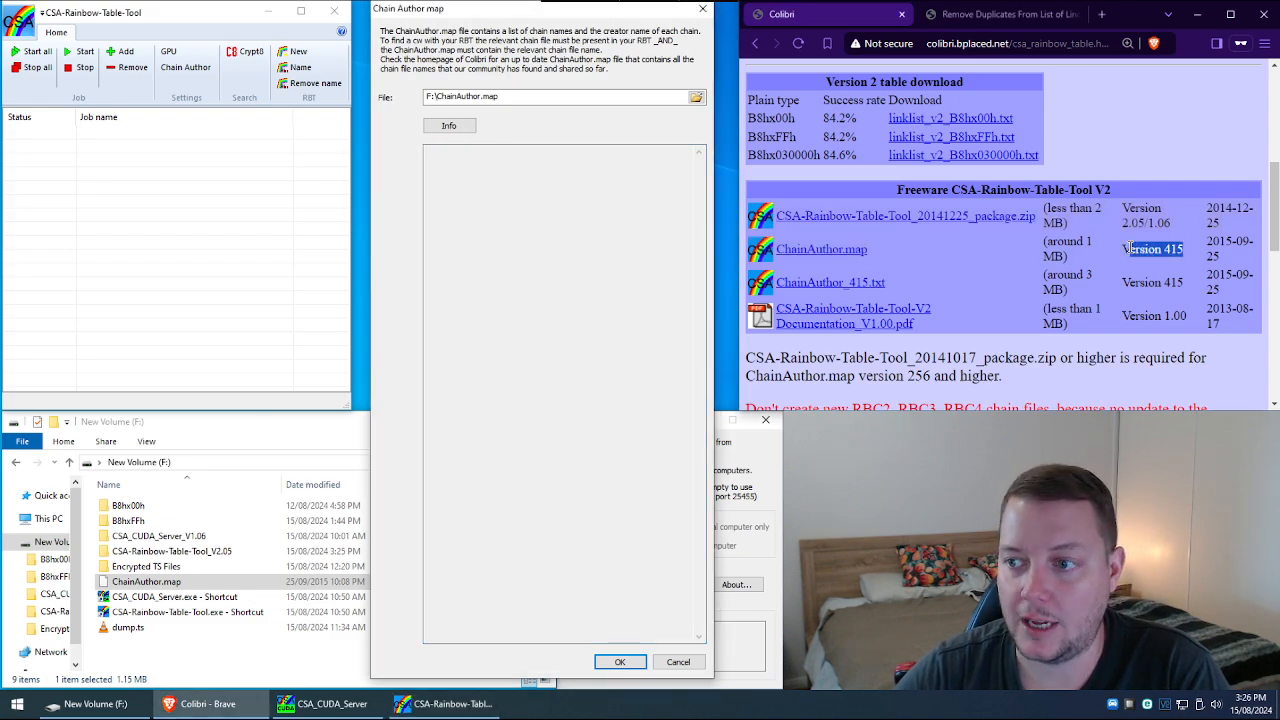
pyautogui.click(449, 125)
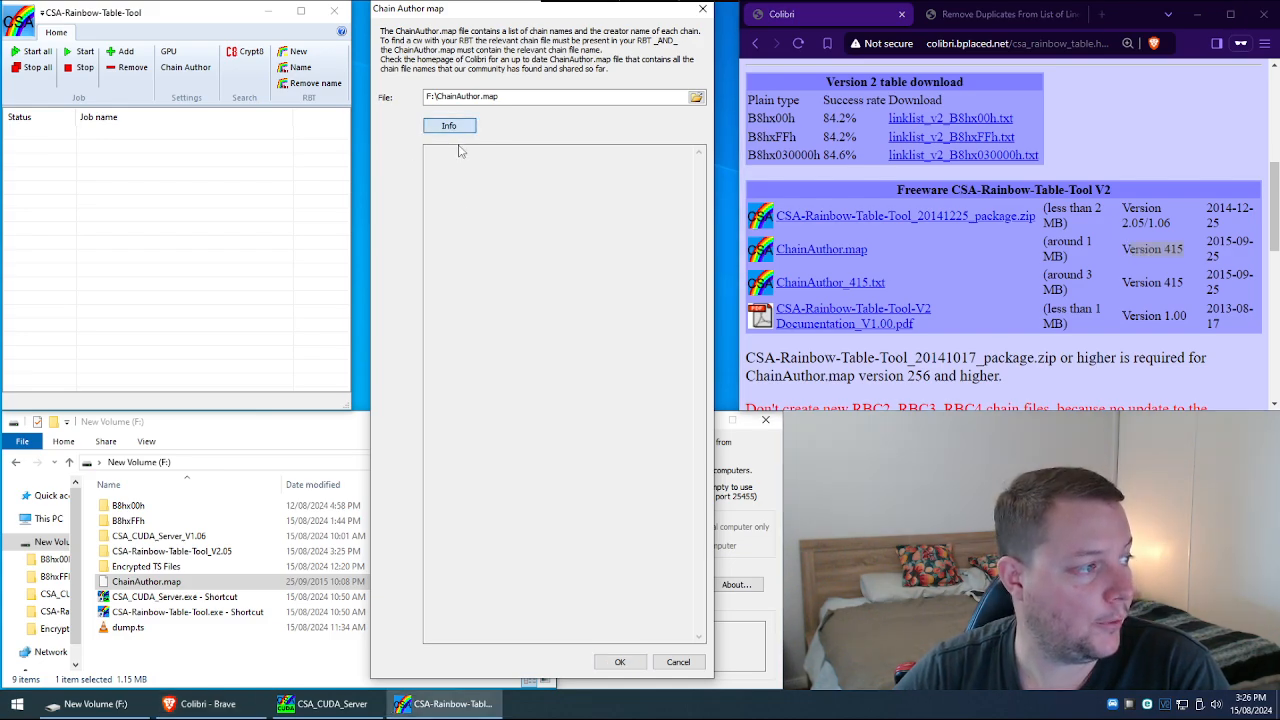
pyautogui.moveTo(500, 151); pyautogui.dragTo(432, 152)
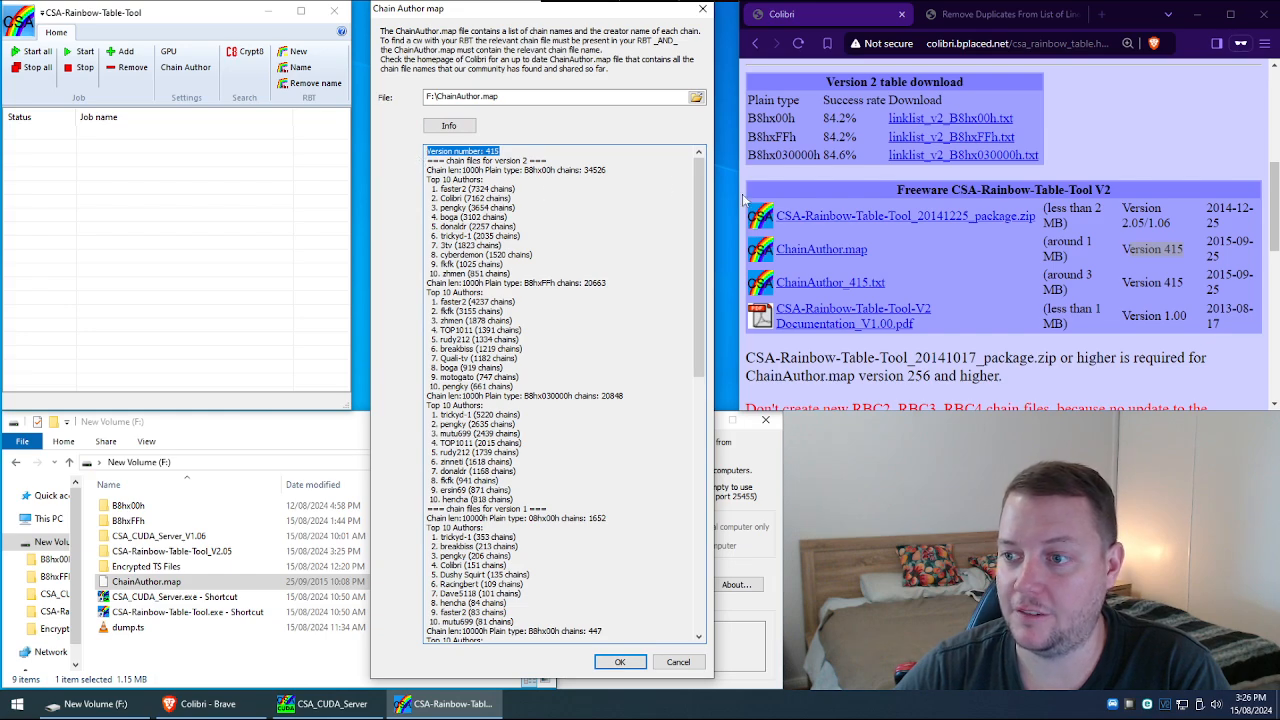
pyautogui.click(620, 662)
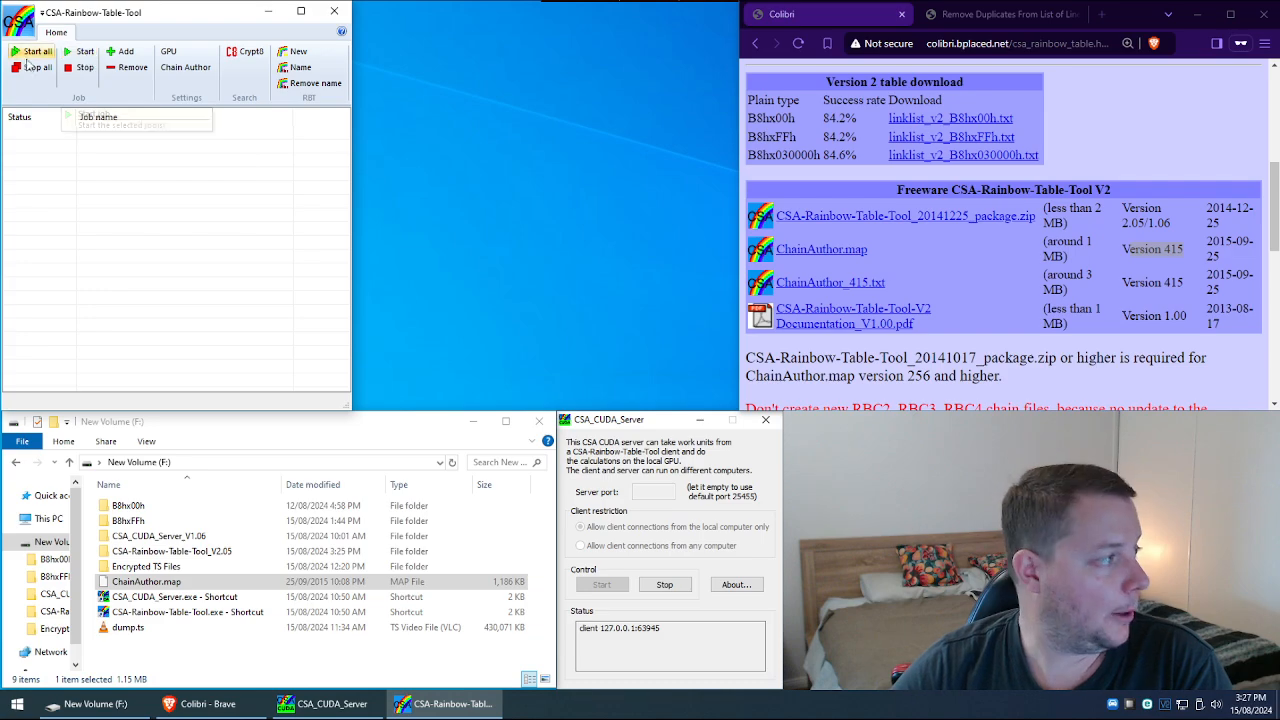
# Add a Search CW Settings job and choose the GTX 1080 Ti as its computing device.
pyautogui.click(127, 54)
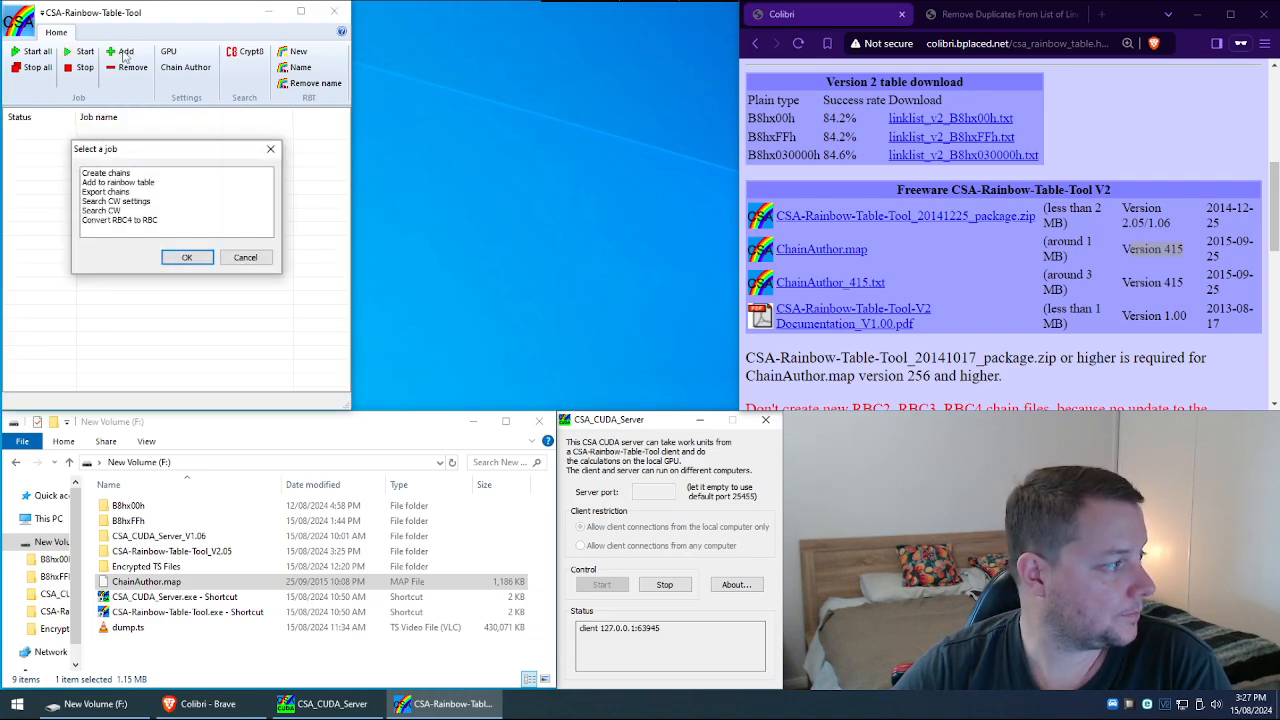
pyautogui.click(129, 201)
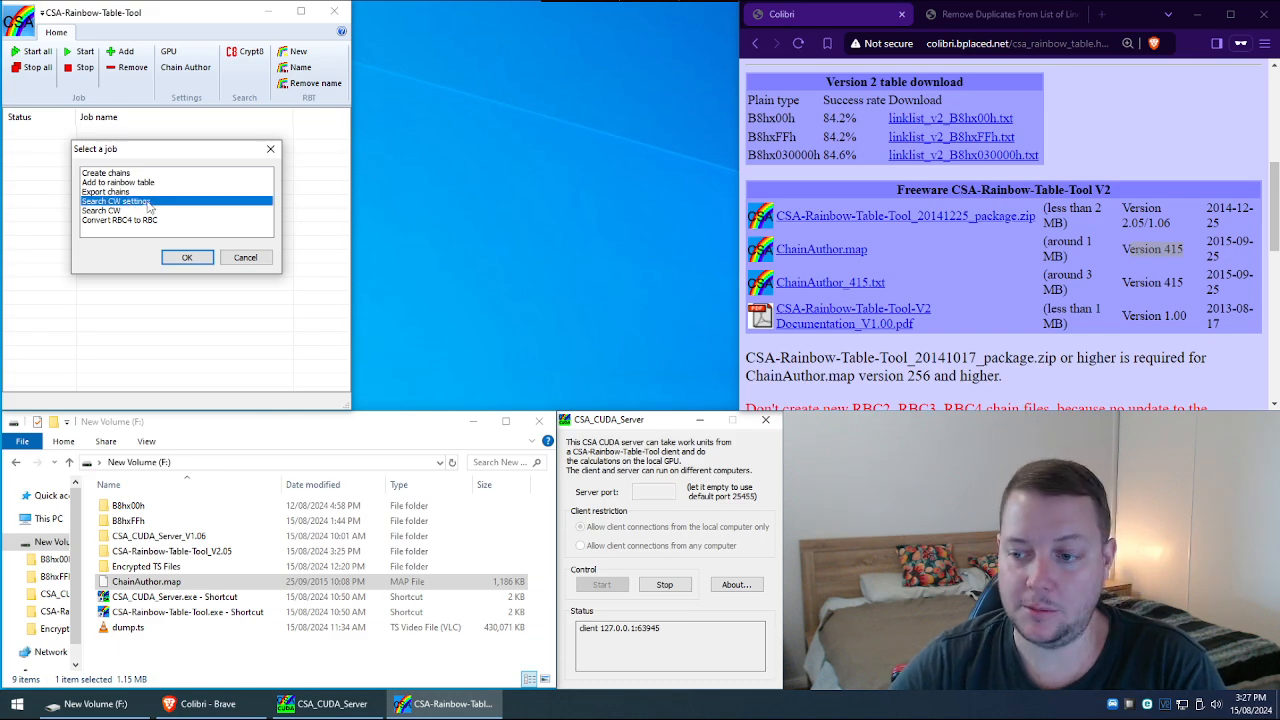
pyautogui.doubleClick(150, 201)
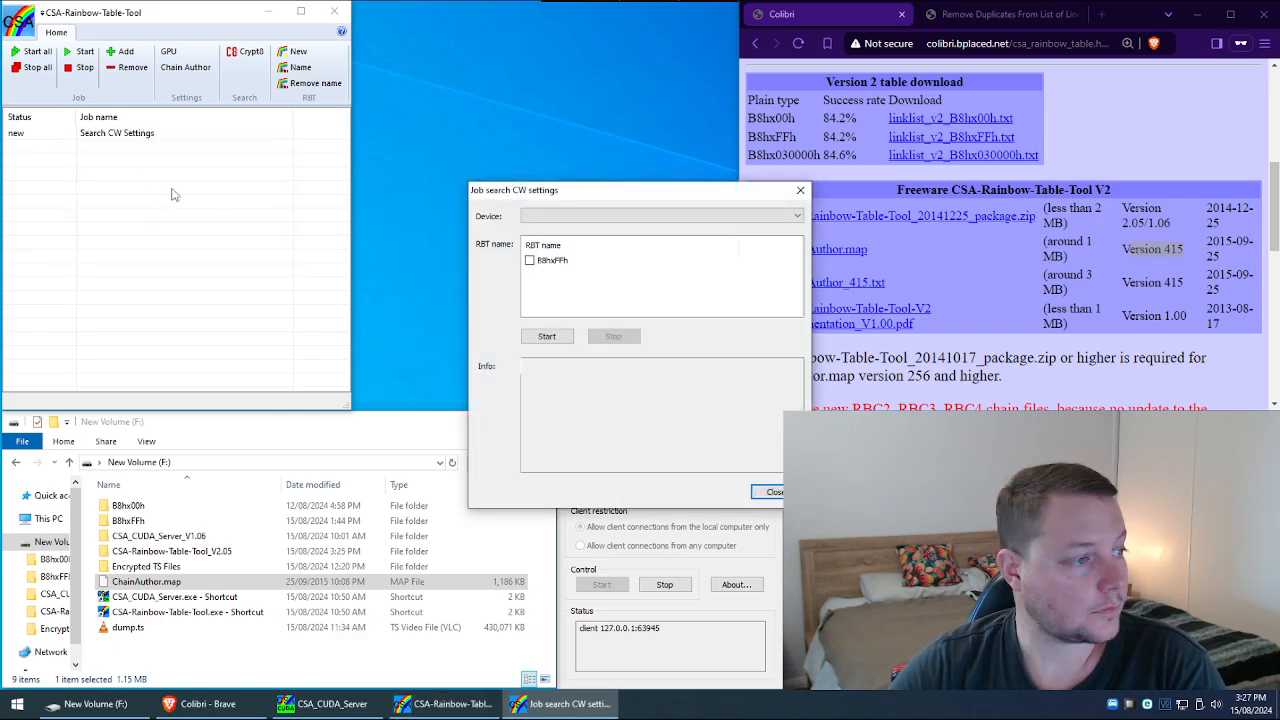
pyautogui.moveTo(591, 191); pyautogui.dragTo(495, 28)
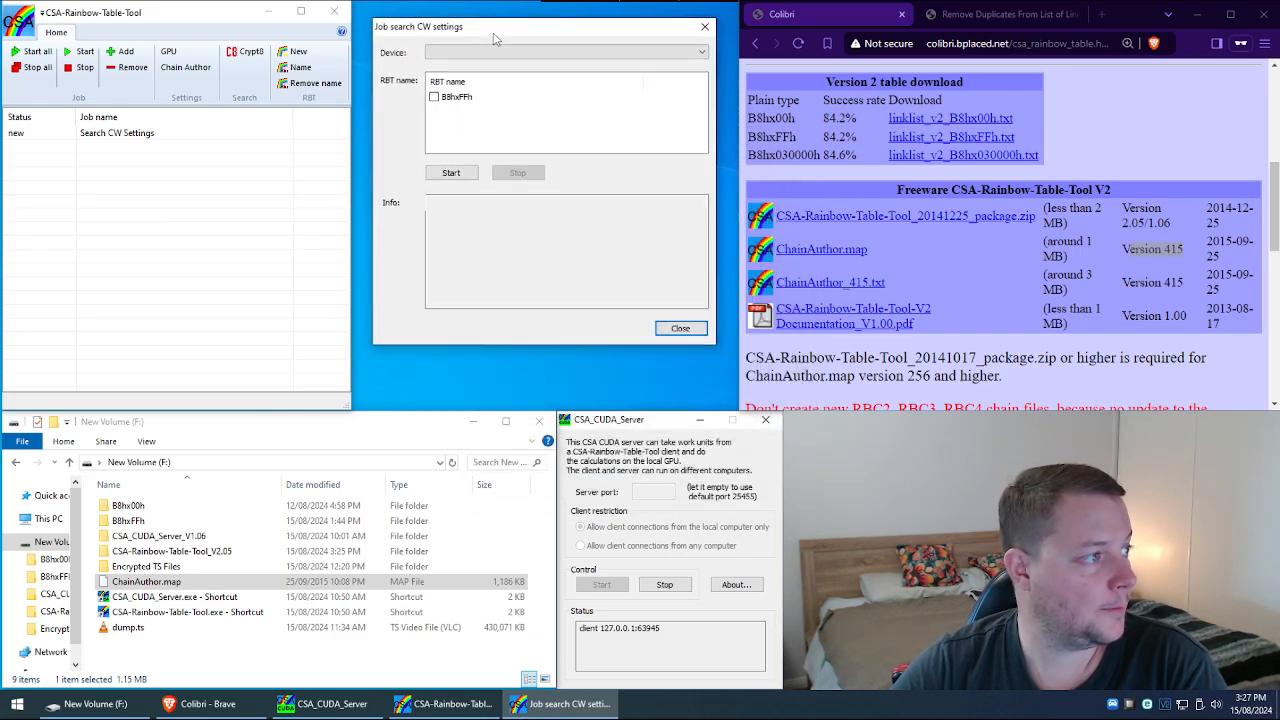
pyautogui.click(539, 53)
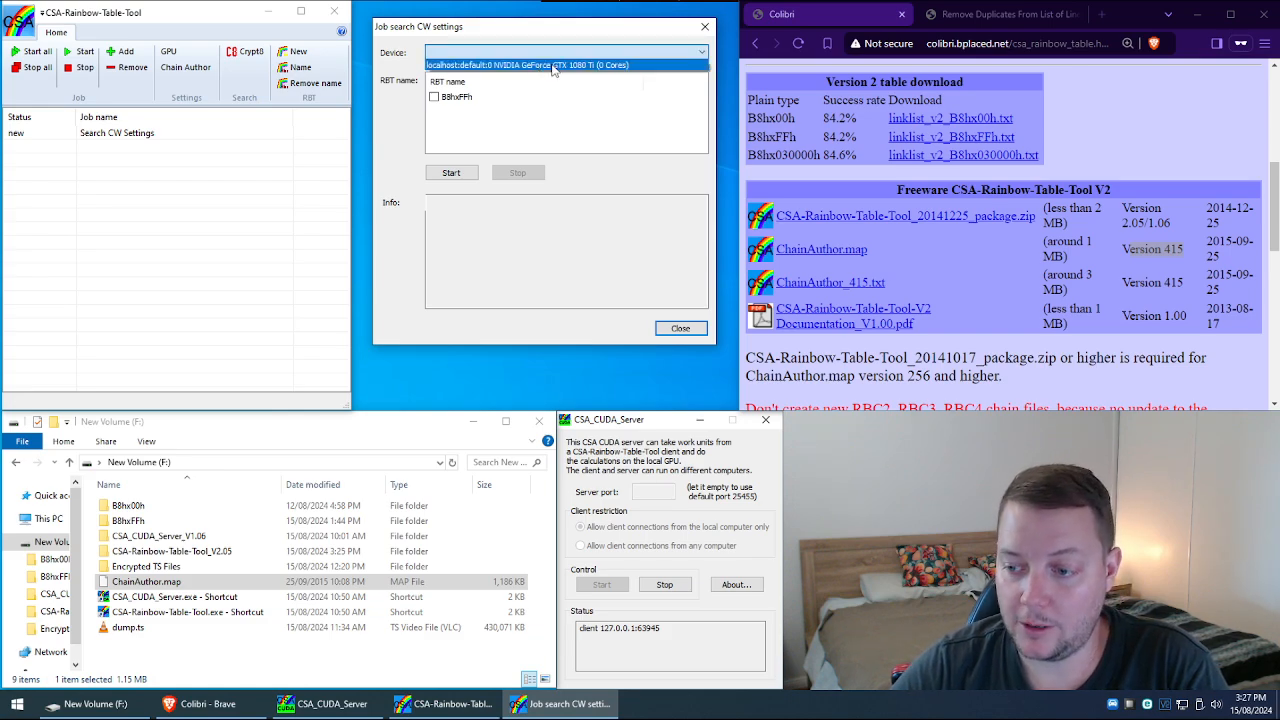
pyautogui.click(554, 66)
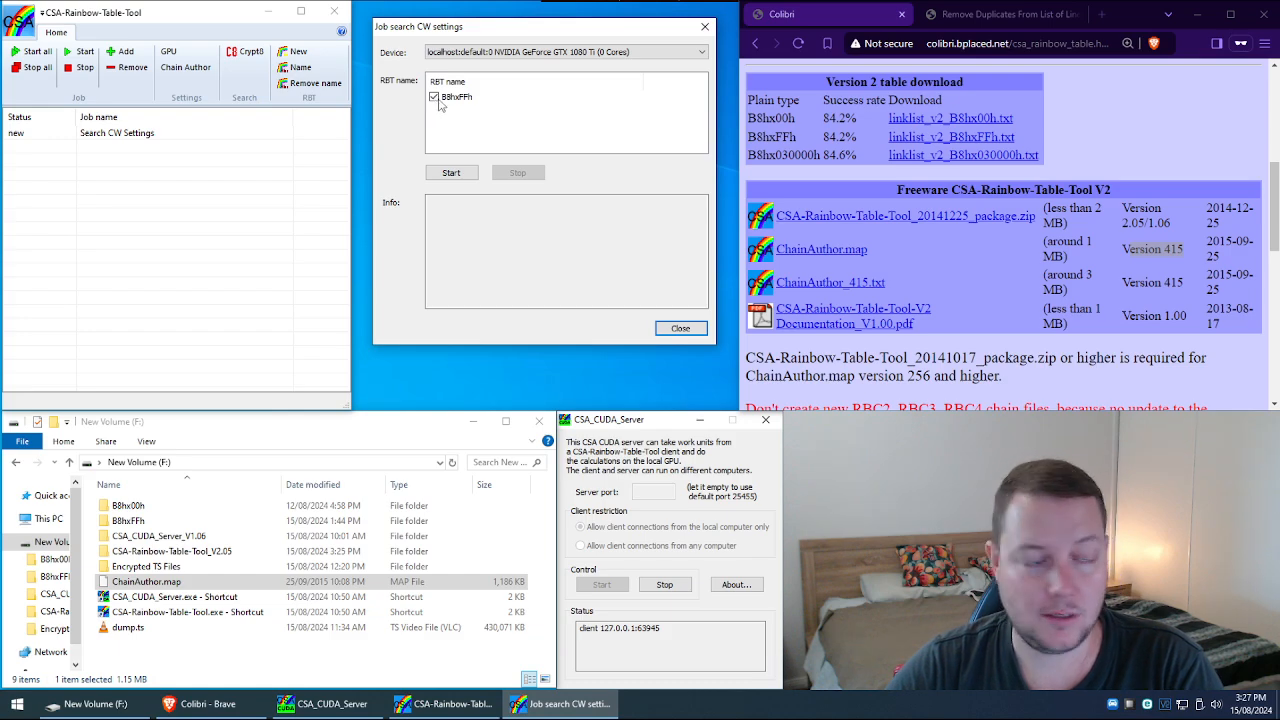
# Start the CW settings job, note its running status and close the job dialog.
pyautogui.click(452, 173)
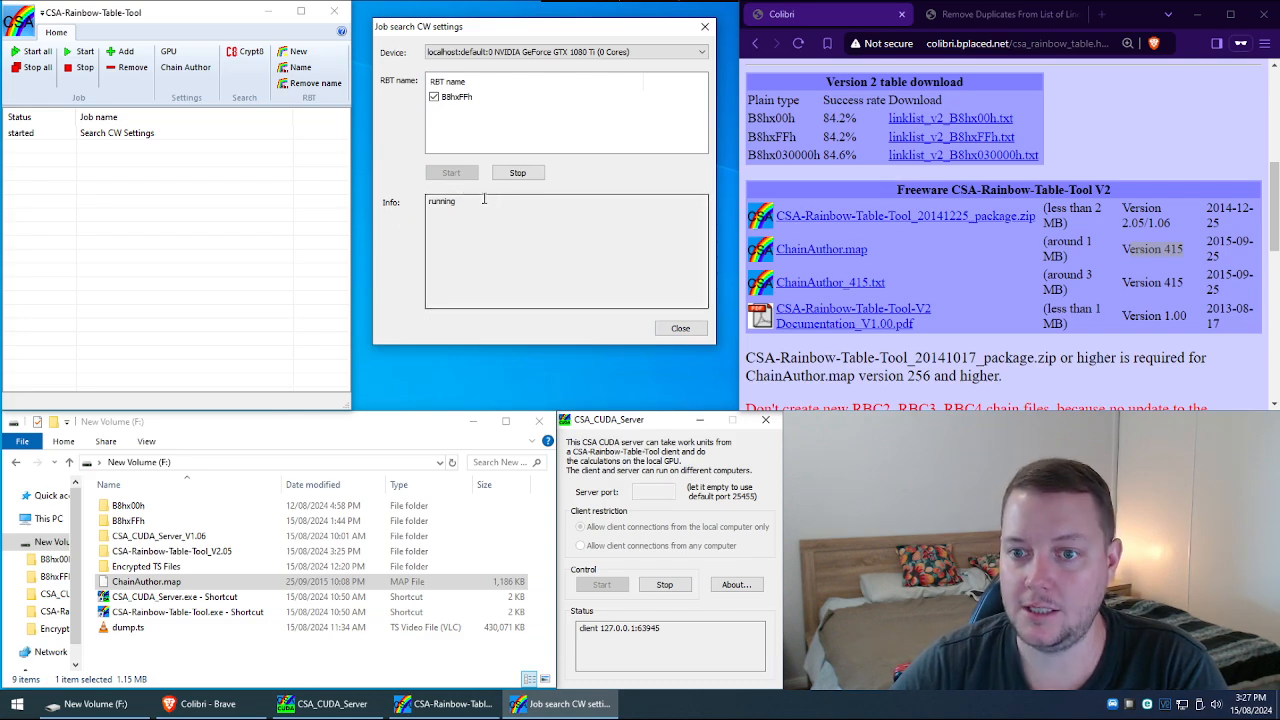
pyautogui.moveTo(483, 200); pyautogui.dragTo(427, 203)
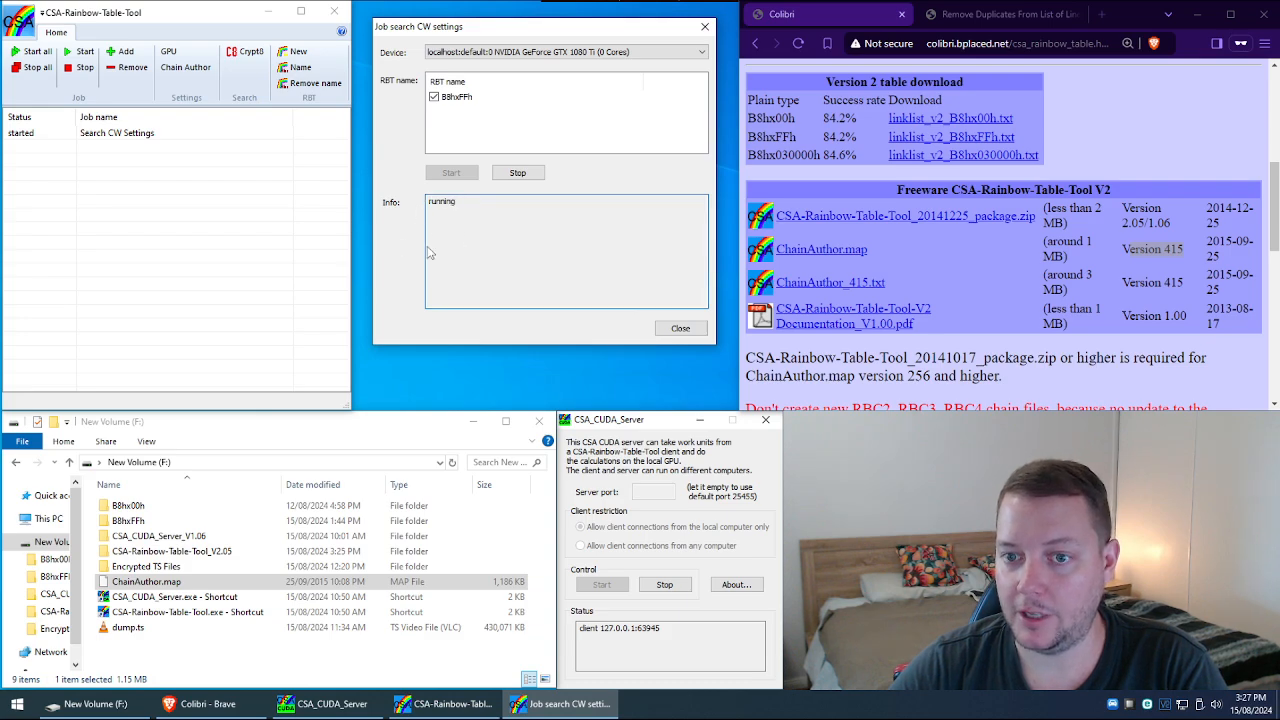
pyautogui.click(435, 240)
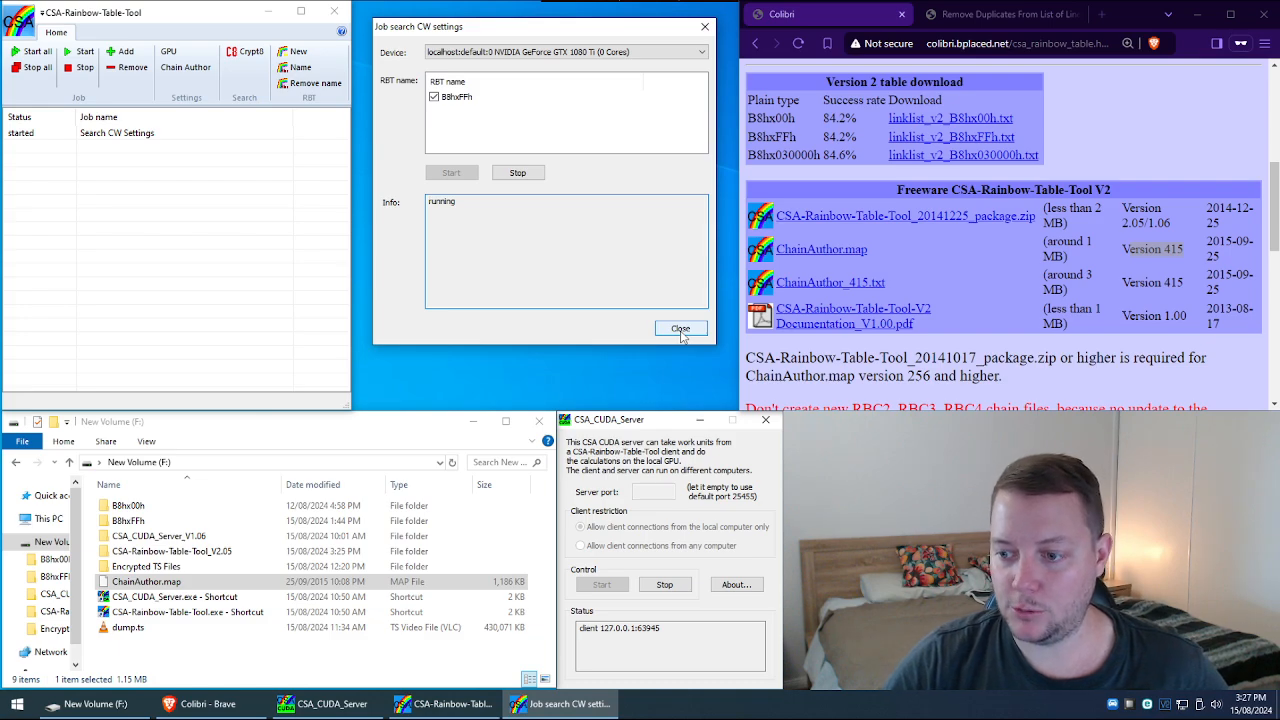
pyautogui.click(680, 329)
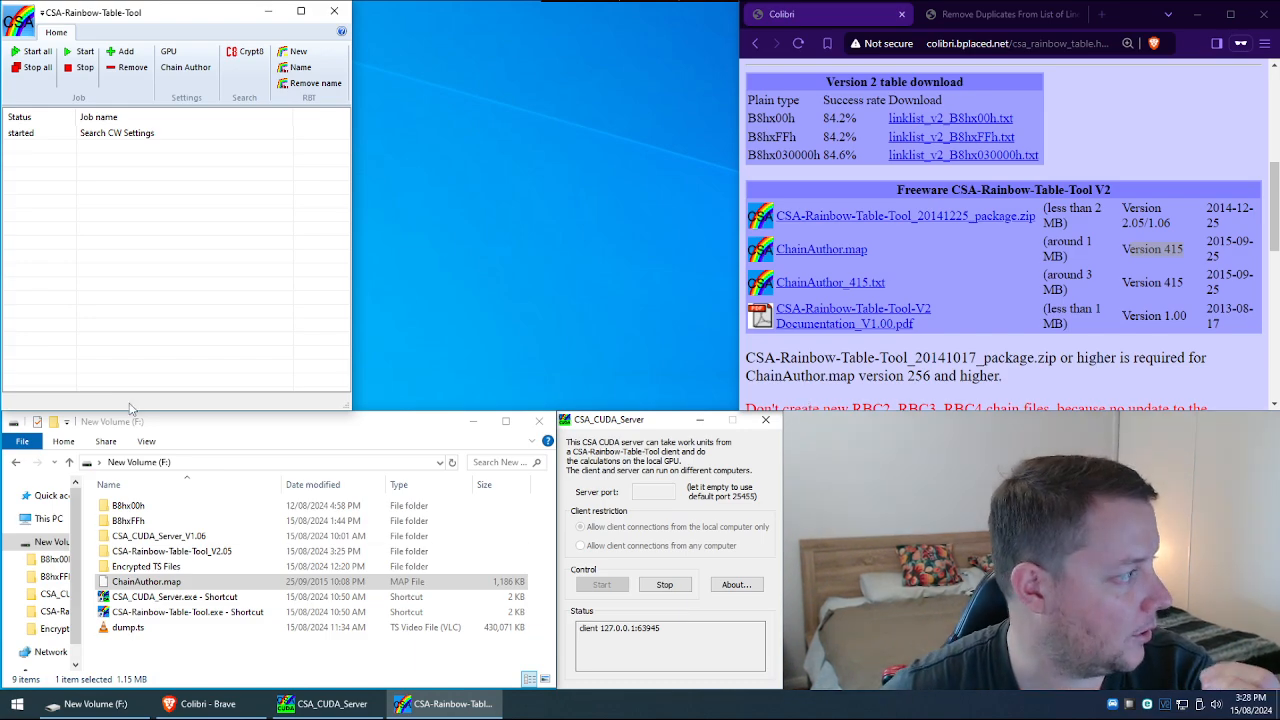
# Choose Search Crypt8 from the Crypt8 ribbon dropdown.
pyautogui.click(245, 51)
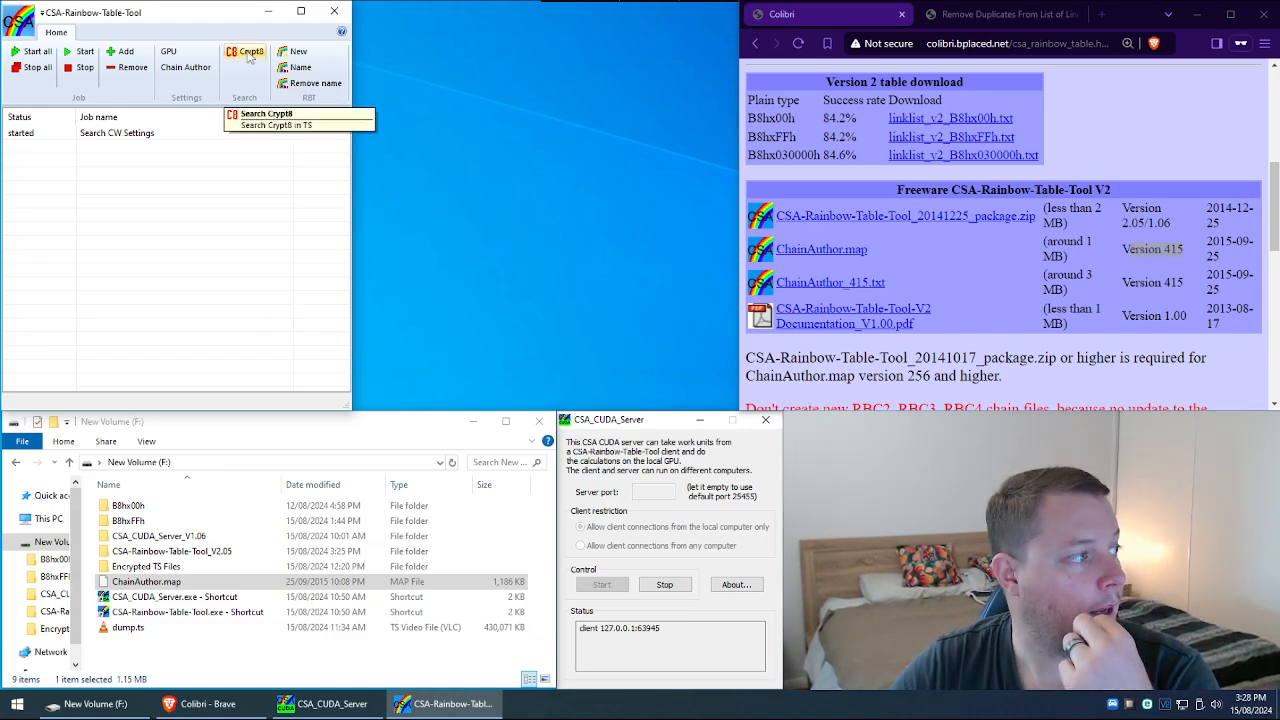
pyautogui.click(245, 103)
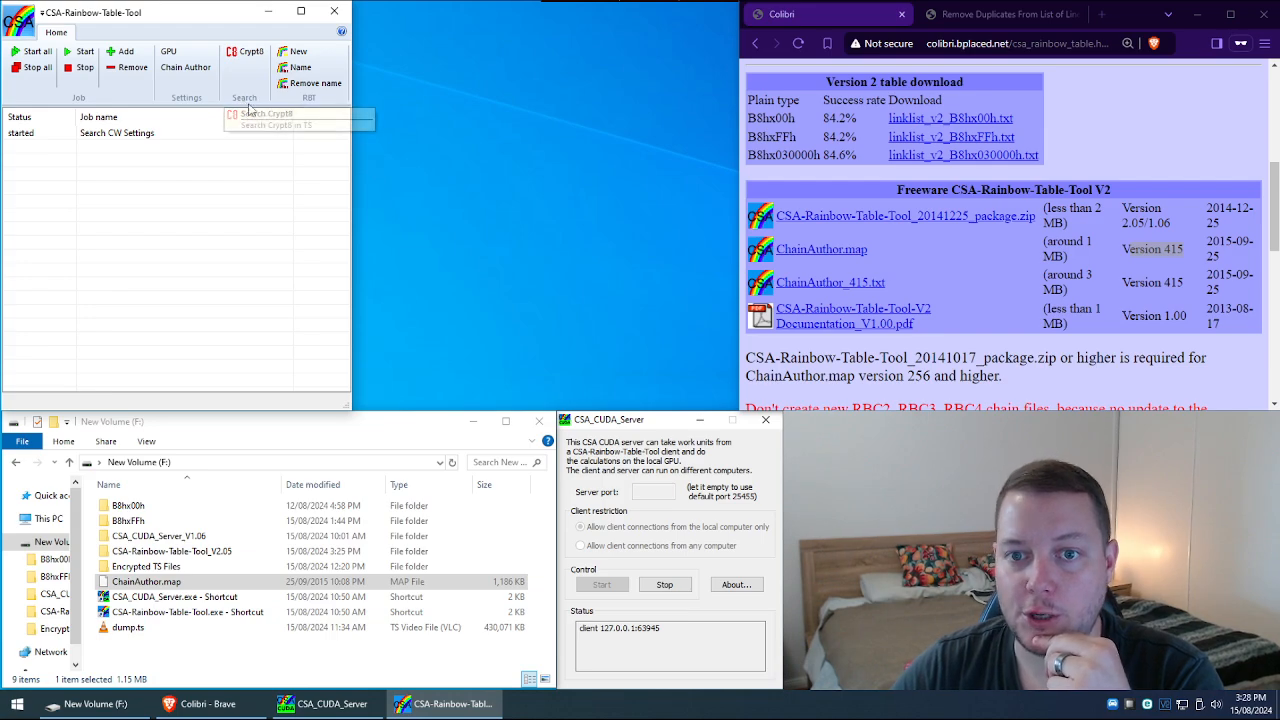
pyautogui.click(252, 52)
pyautogui.click(266, 114)
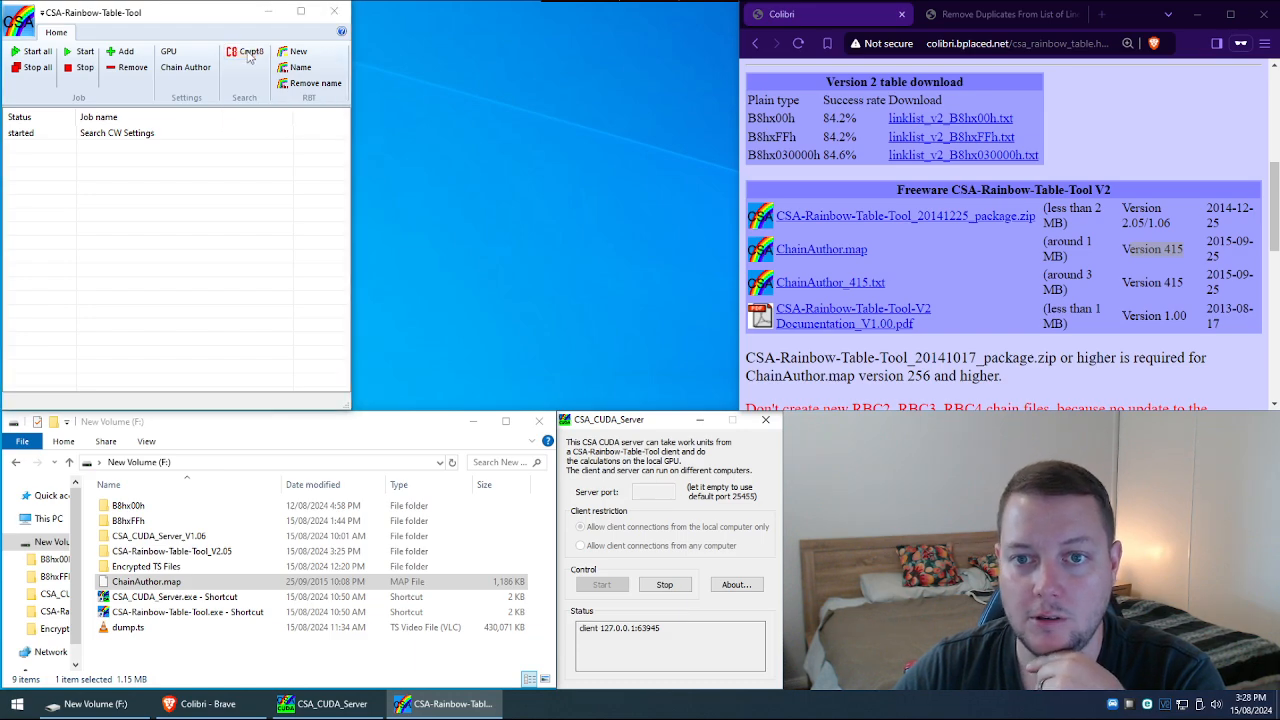
# Pick F:\dump.ts as the TS file and start scanning it for Crypt8 values.
pyautogui.moveTo(106, 95)
pyautogui.mouseDown()
pyautogui.moveTo(340, 97)
pyautogui.moveTo(475, 74)
pyautogui.mouseUp()
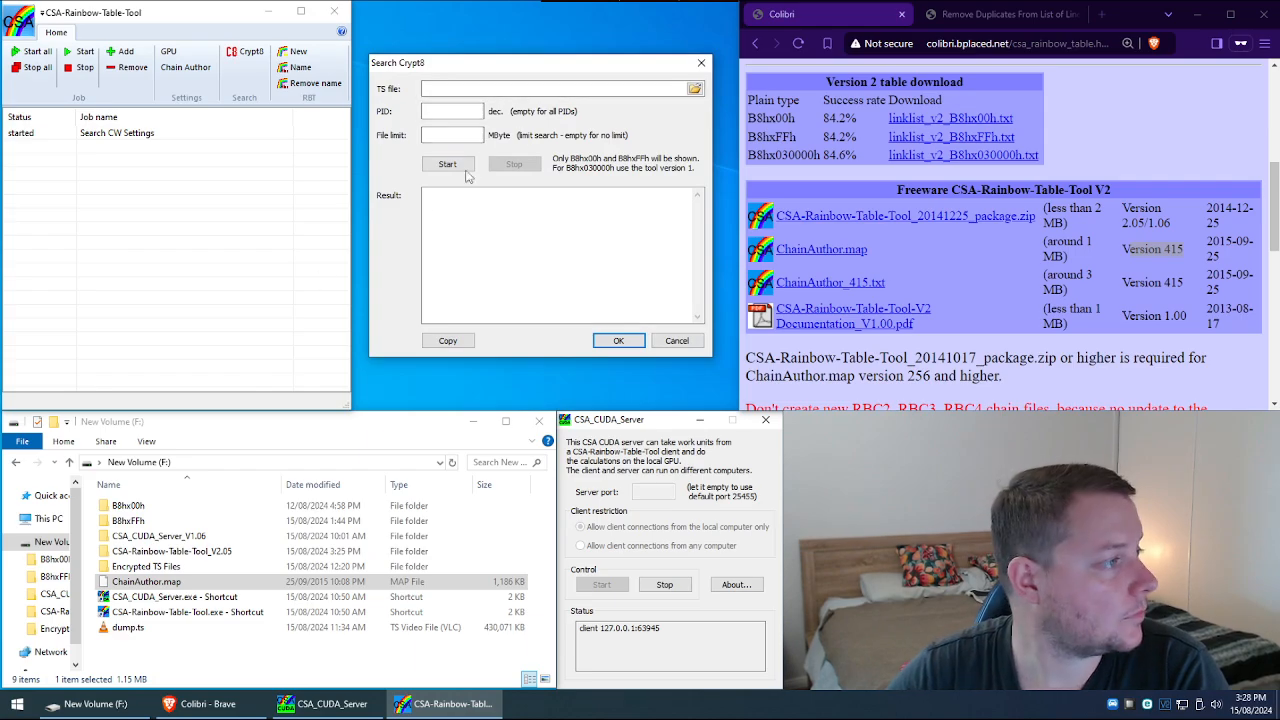
pyautogui.click(695, 88)
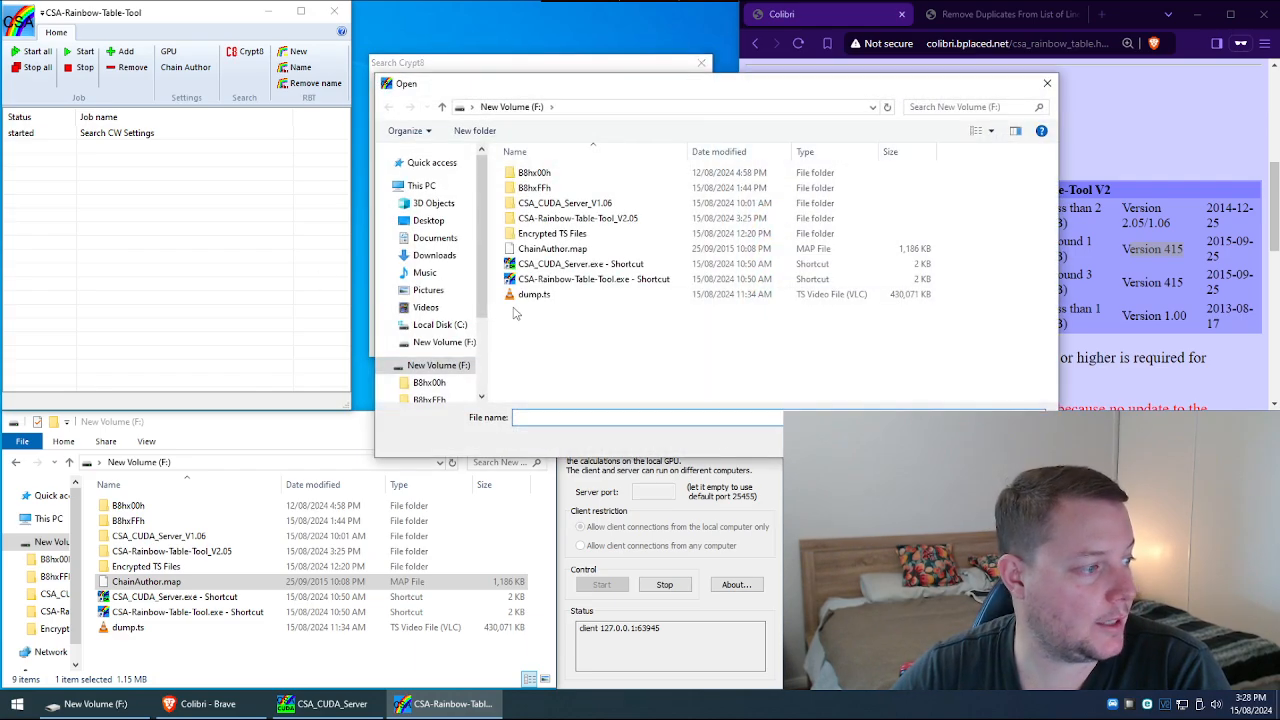
pyautogui.click(533, 294)
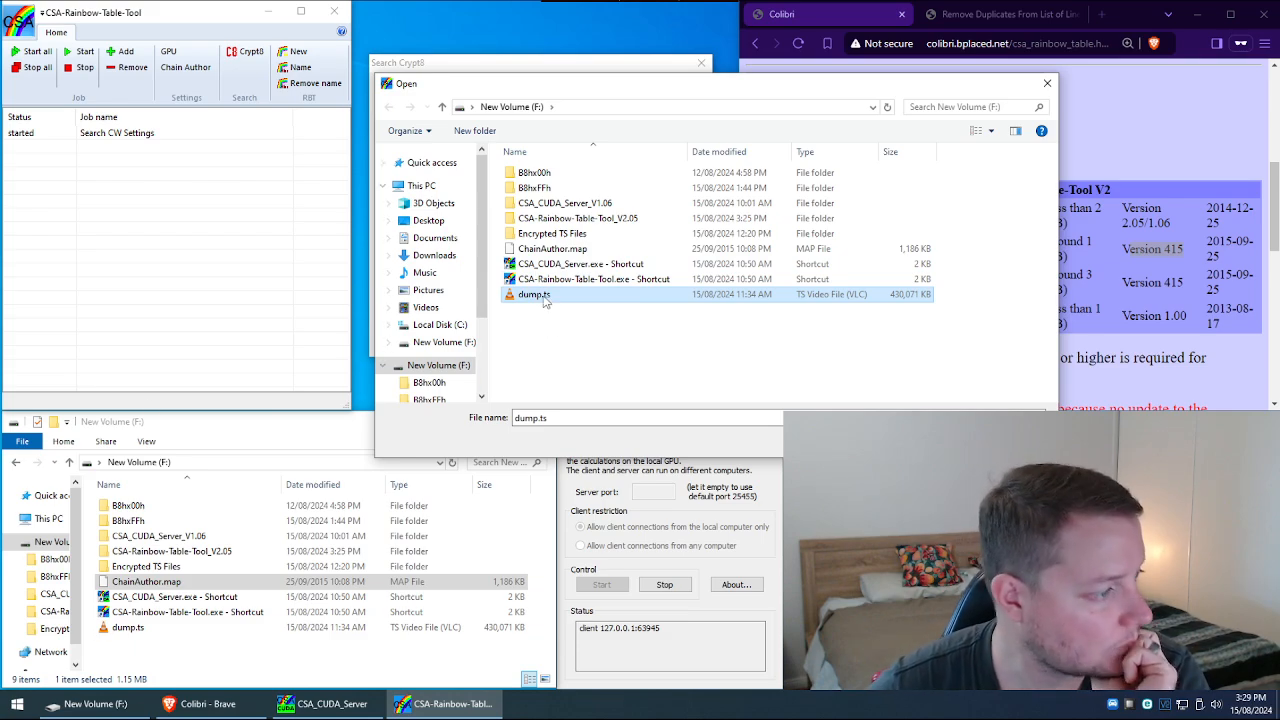
pyautogui.doubleClick(534, 294)
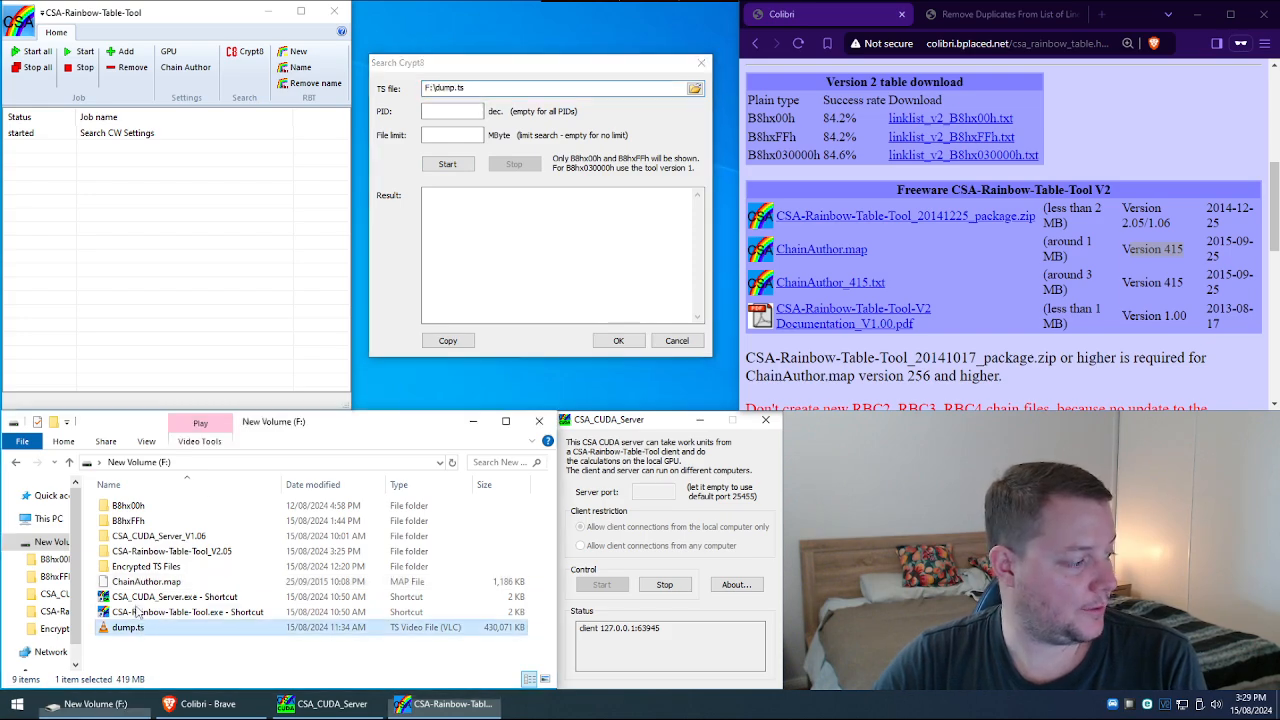
pyautogui.click(448, 164)
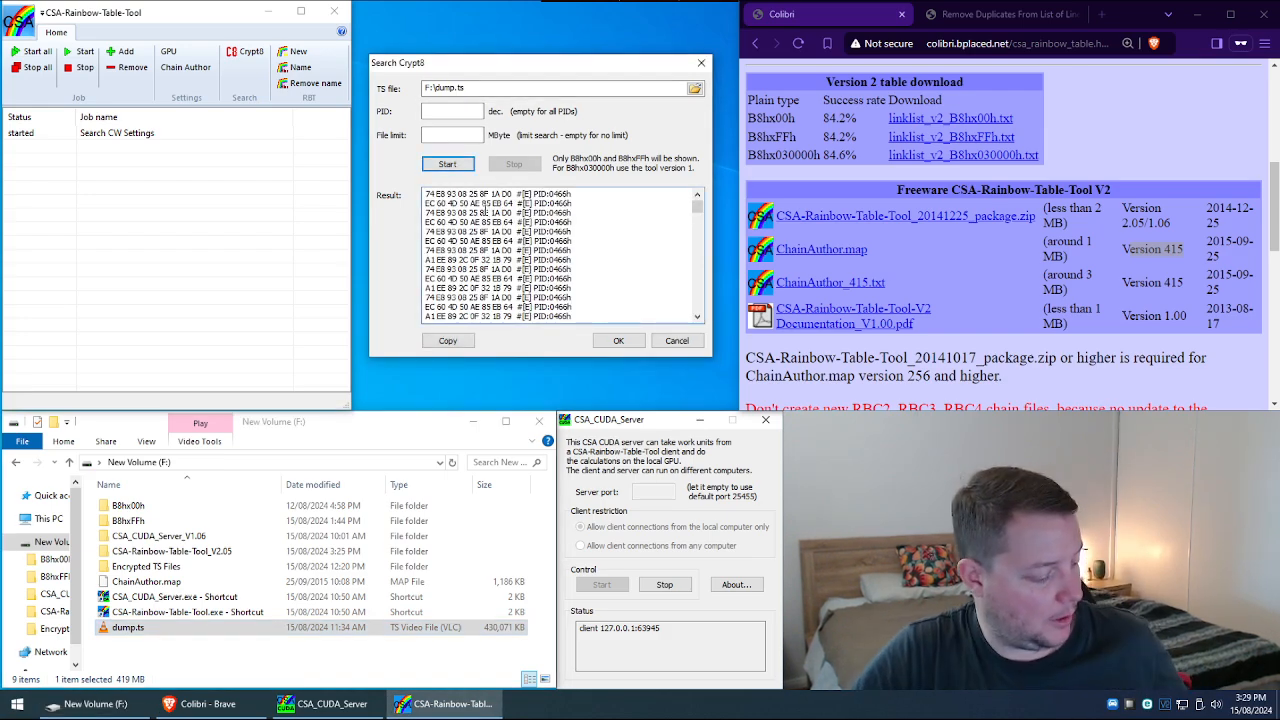
# Select all Crypt8 result lines and copy them.
pyautogui.hotkey('ctrl', 'a')
pyautogui.rightClick(464, 236)
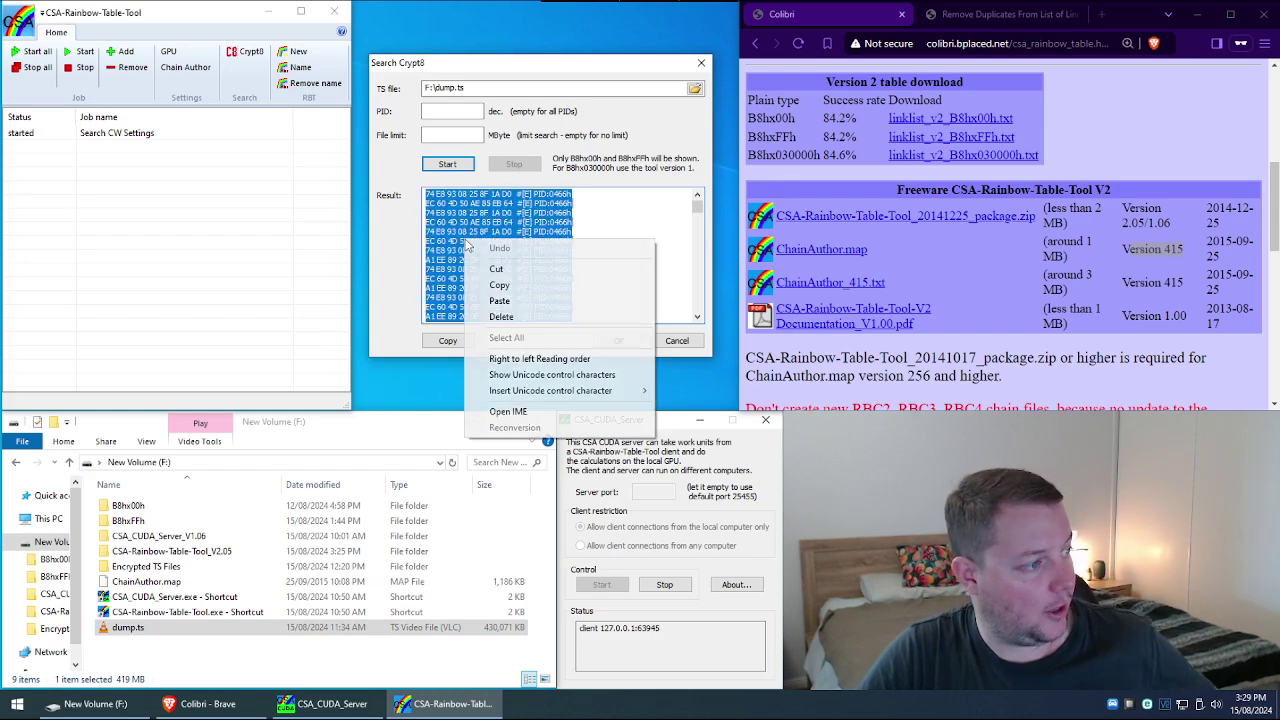
pyautogui.click(499, 285)
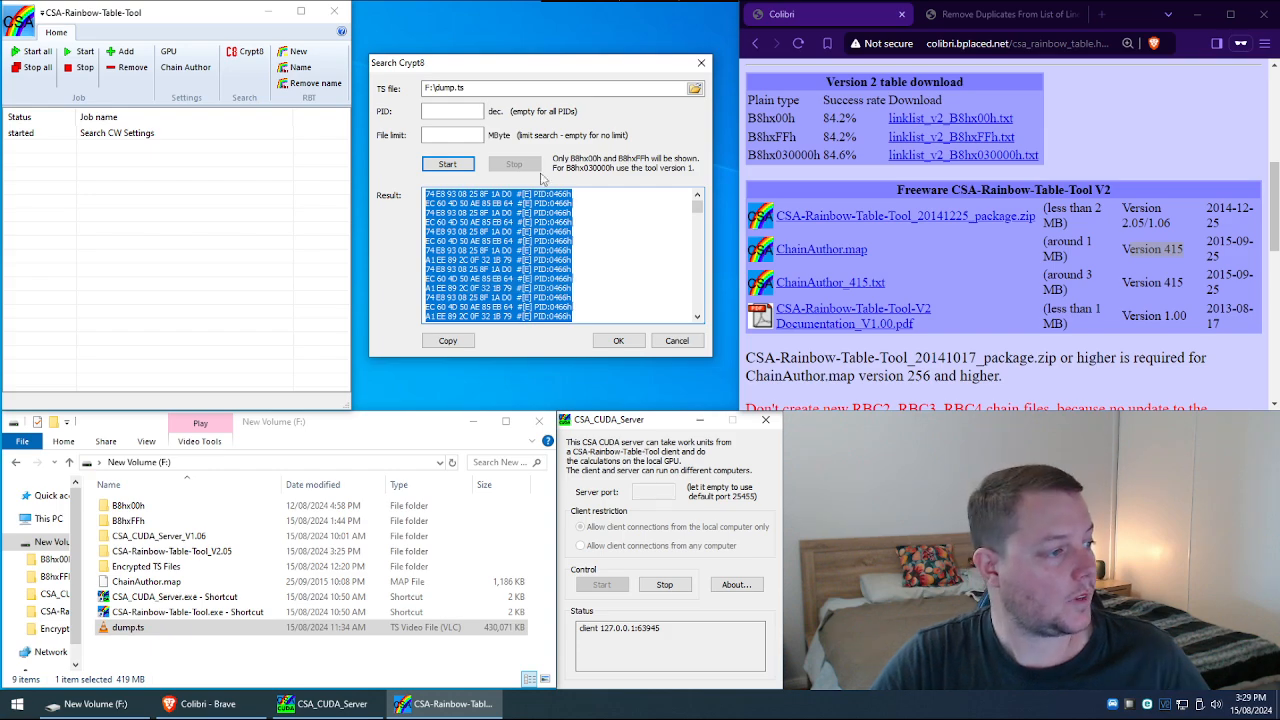
pyautogui.moveTo(697, 205); pyautogui.dragTo(697, 257)
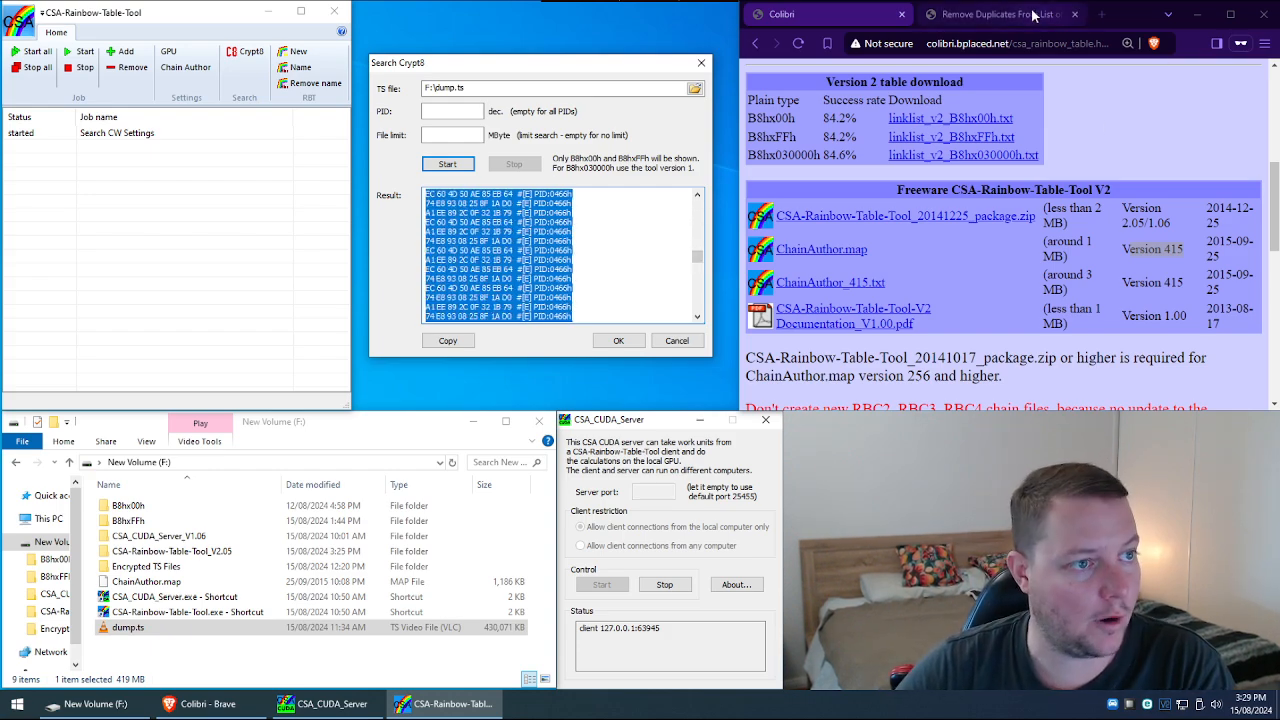
# Paste the 521 Crypt8 lines into DeDupeList.com and submit, leaving 12 unique lines.
pyautogui.click(1005, 14)
pyautogui.click(852, 193)
pyautogui.rightClick(836, 192)
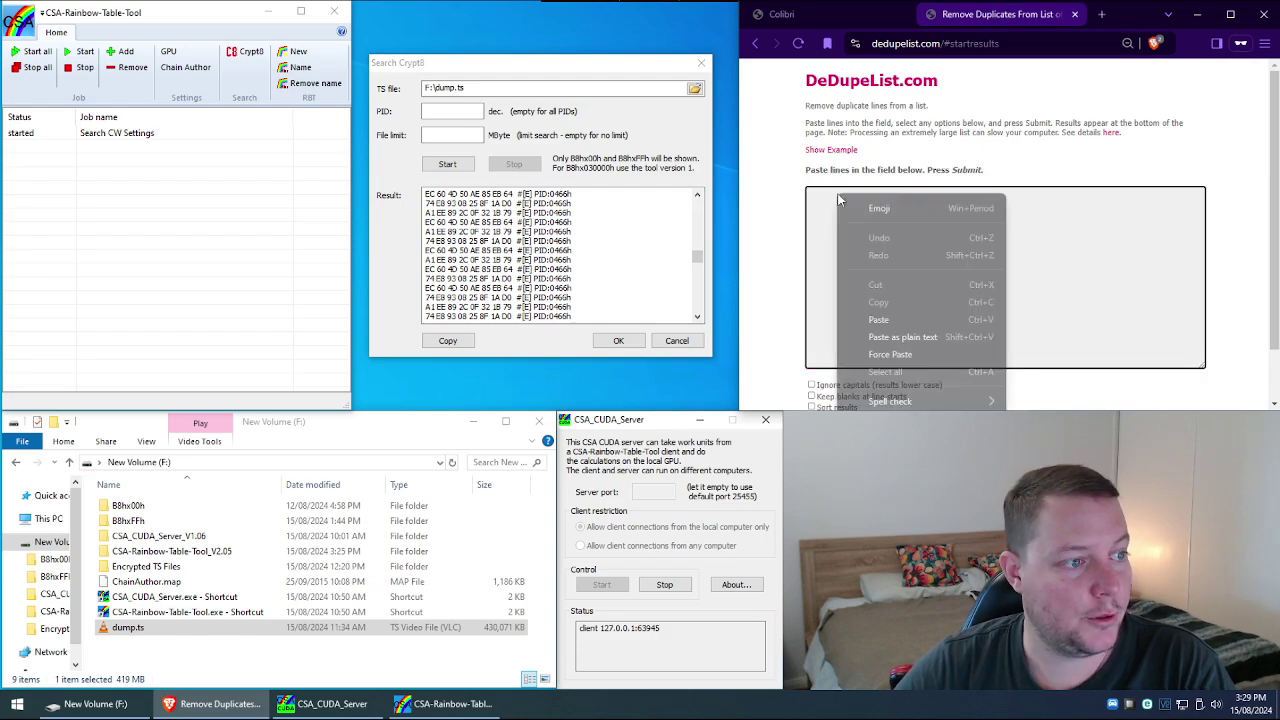
pyautogui.click(894, 318)
pyautogui.scroll(-1, 900, 250)
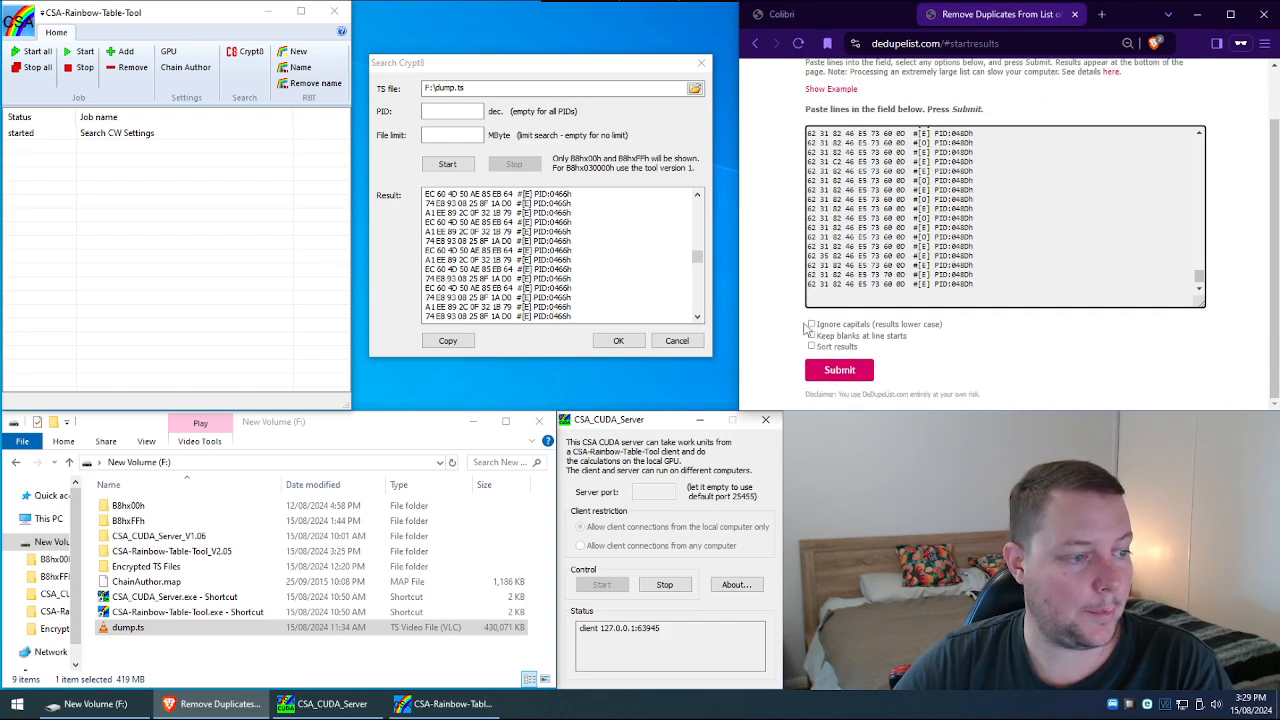
pyautogui.click(830, 373)
pyautogui.scroll(-2, 998, 337)
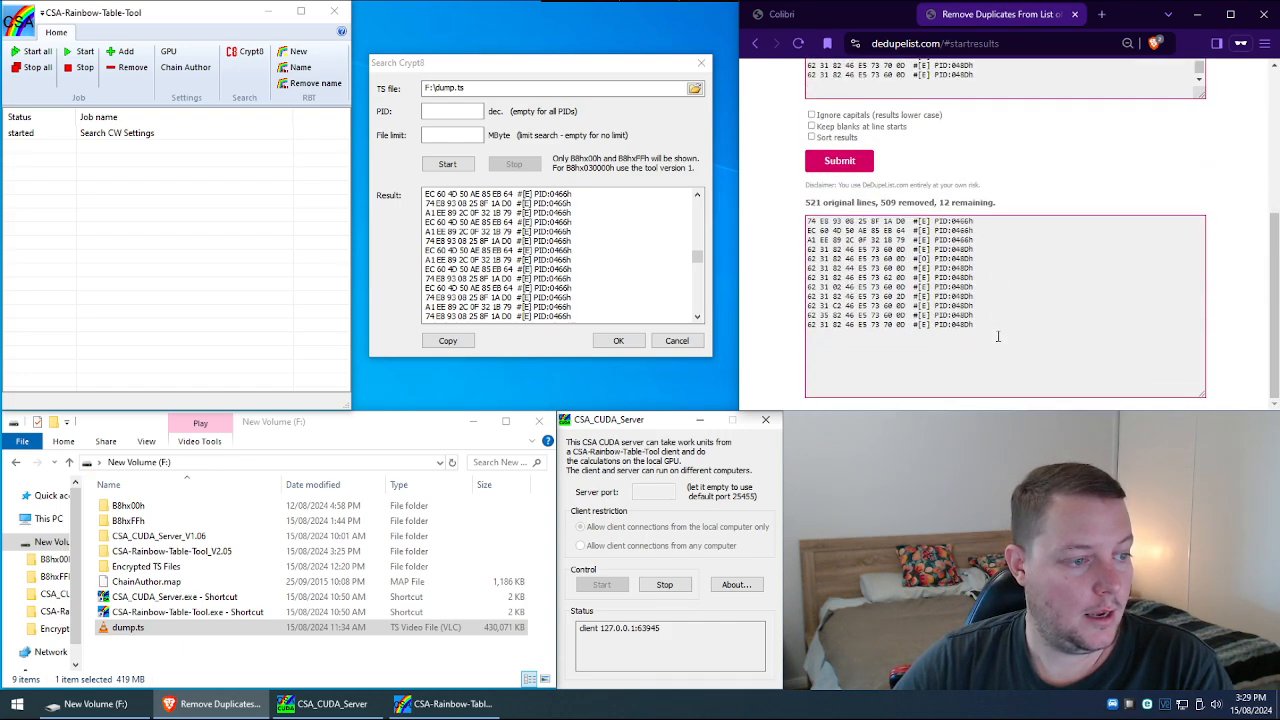
# Copy the twelve unique result lines, then select rows in the Crypt8 results.
pyautogui.moveTo(979, 323); pyautogui.dragTo(807, 222)
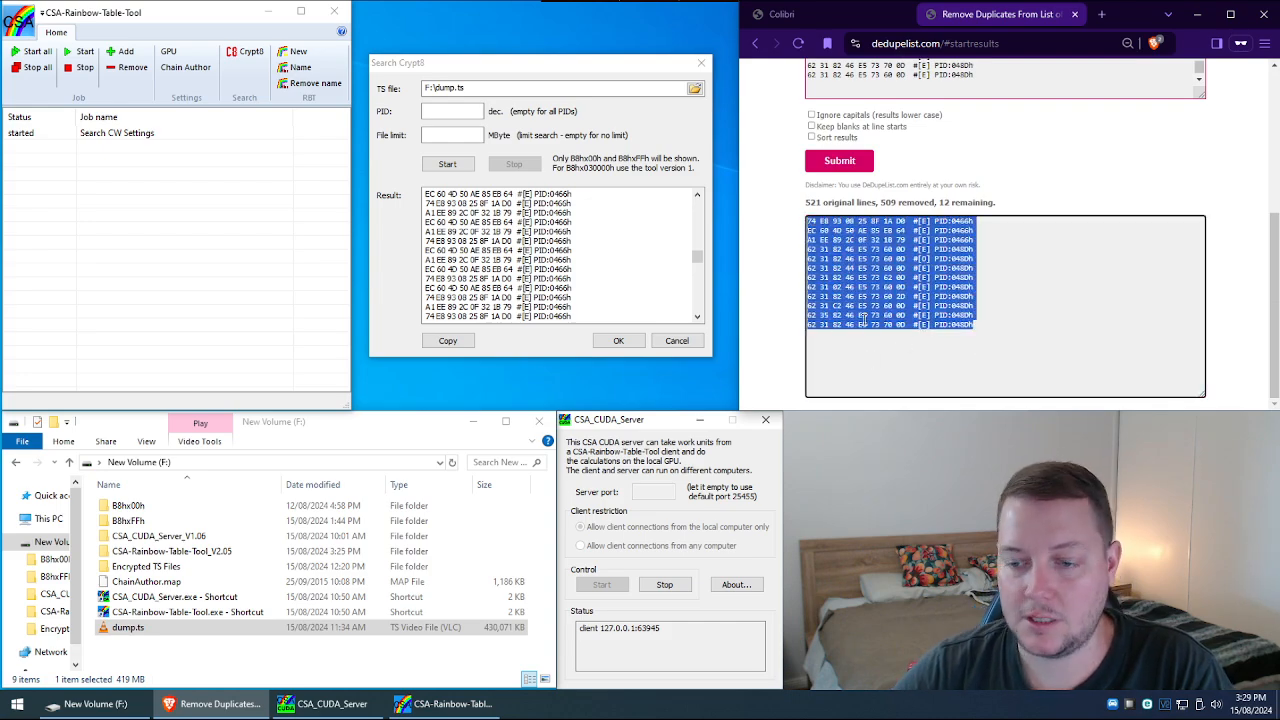
pyautogui.rightClick(853, 262)
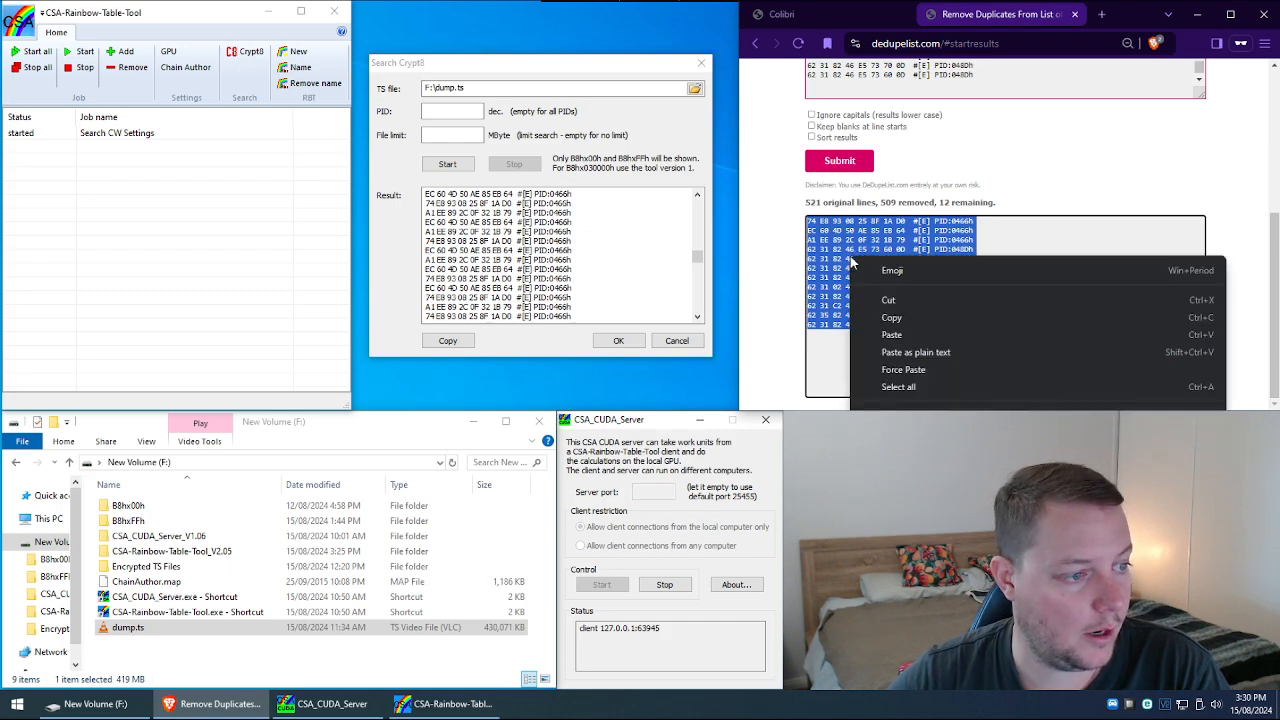
pyautogui.click(891, 317)
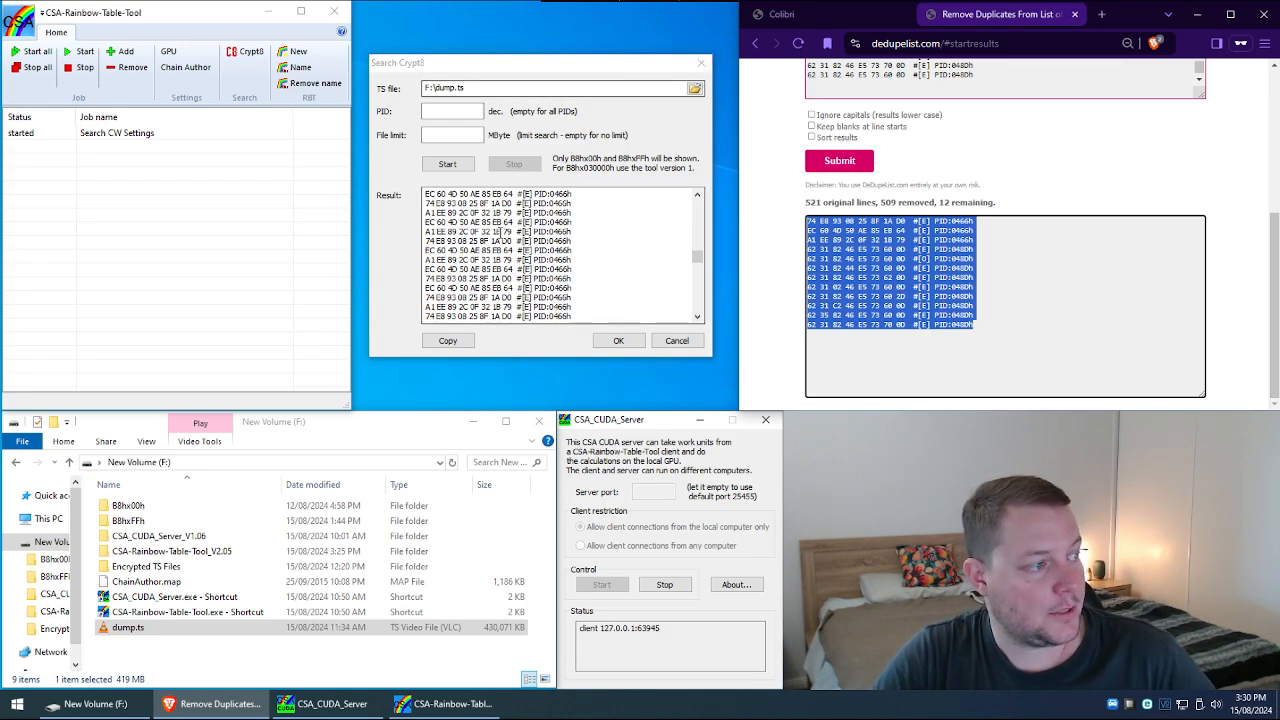
pyautogui.moveTo(428, 238); pyautogui.dragTo(500, 195)
pyautogui.moveTo(428, 278); pyautogui.dragTo(497, 231)
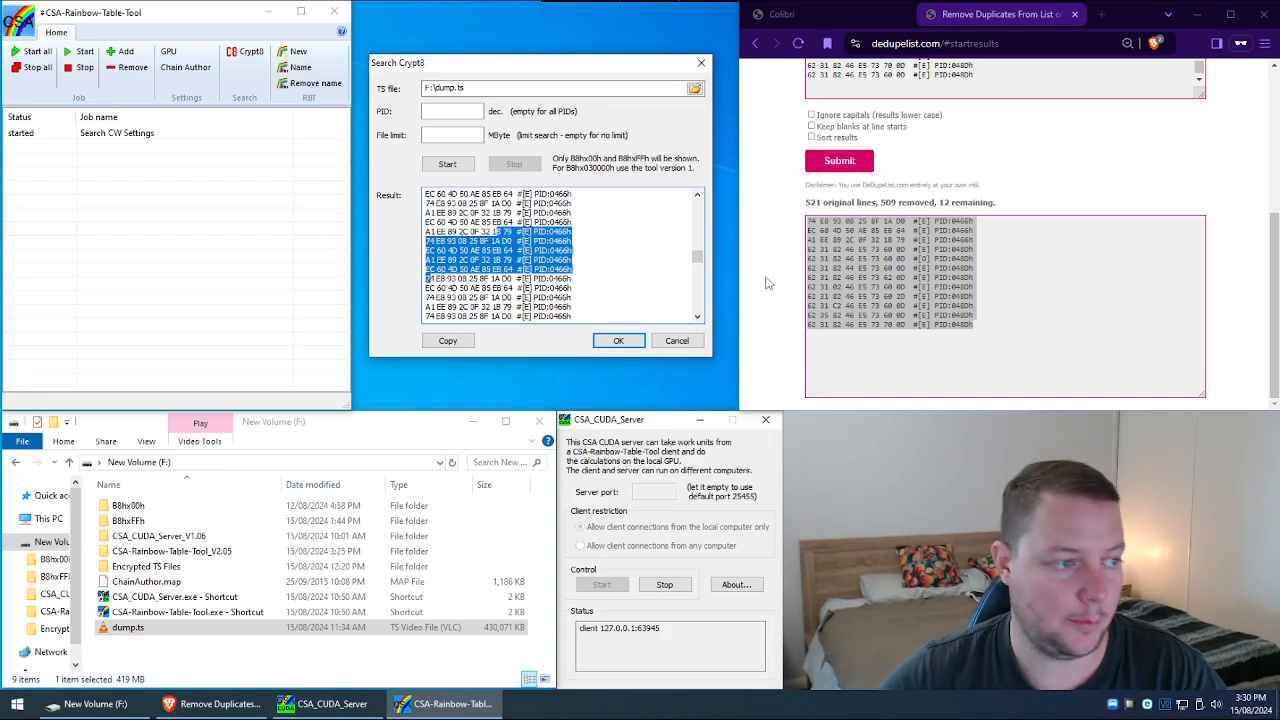
# Close the Search Crypt8 window and copy the unique lines again from DeDupeList.
pyautogui.click(702, 66)
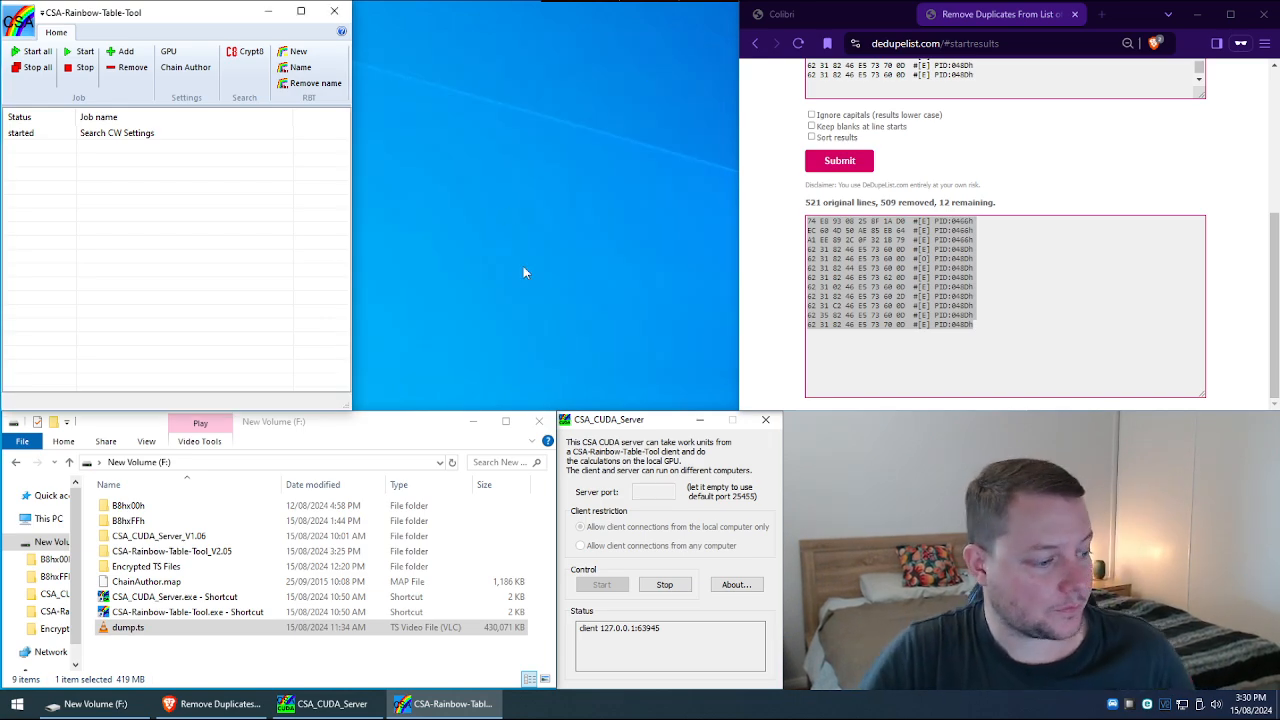
pyautogui.click(900, 280)
pyautogui.hotkey('ctrl', 'a')
pyautogui.rightClick(848, 262)
pyautogui.click(900, 312)
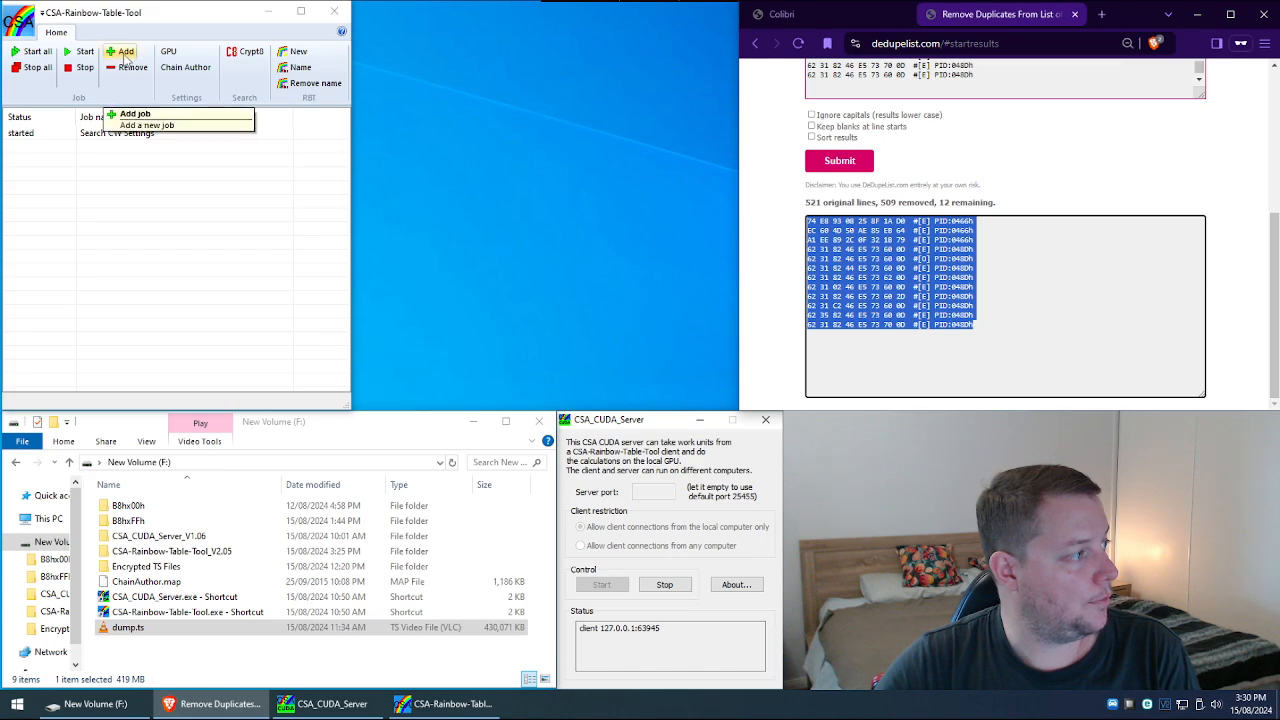
# Add a new Search CW job from the Select a job list.
pyautogui.click(126, 52)
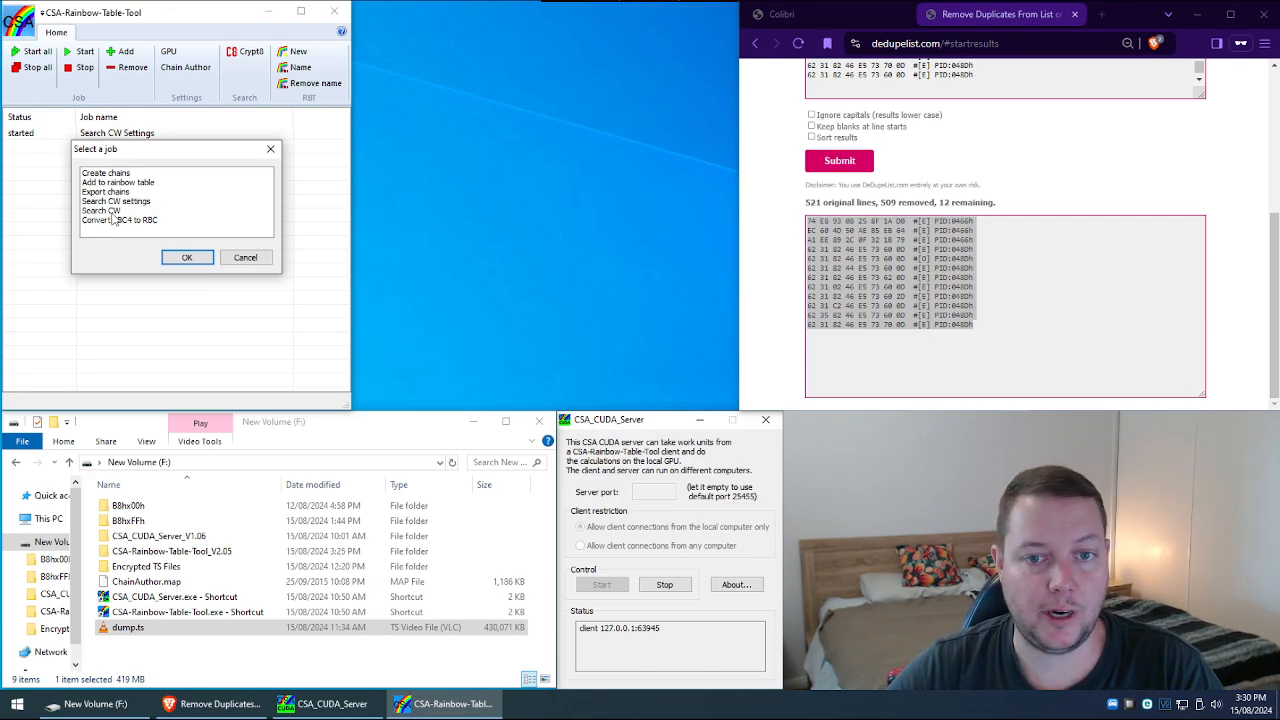
pyautogui.doubleClick(101, 210)
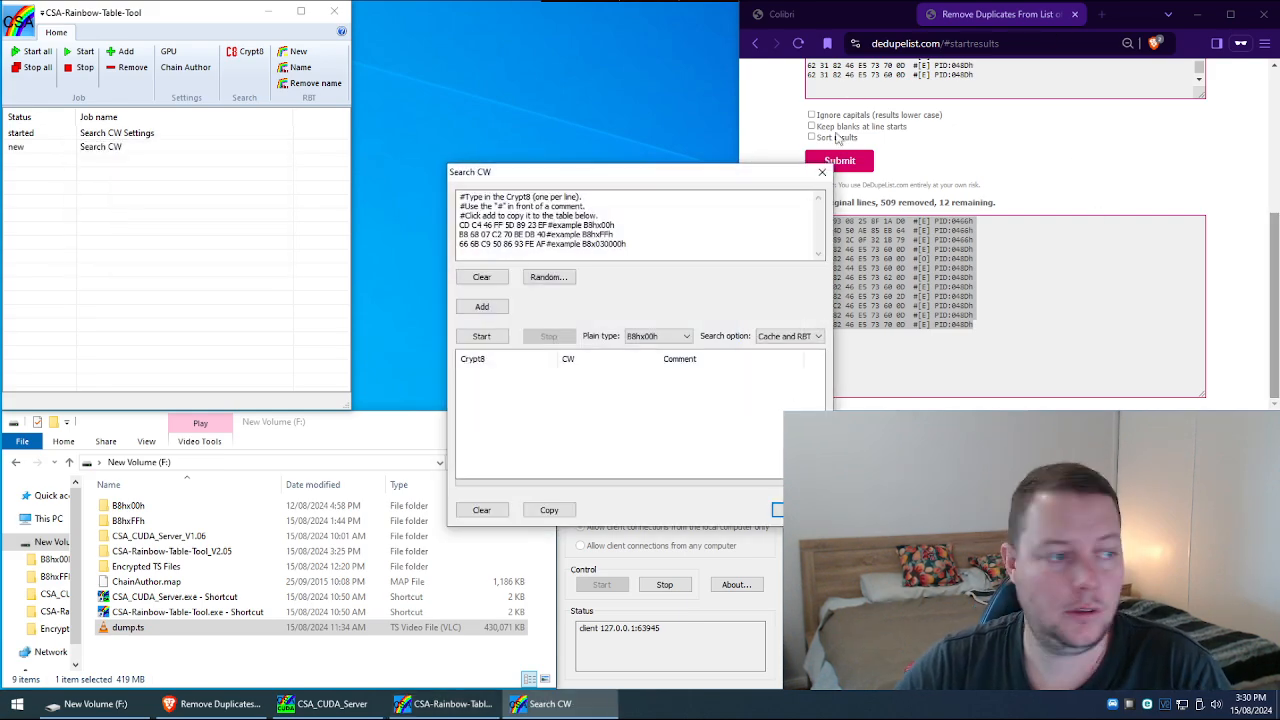
# Set Plain type to B8hxFFh and Search option to RBT only in the Search CW window.
pyautogui.moveTo(710, 182); pyautogui.dragTo(614, 17)
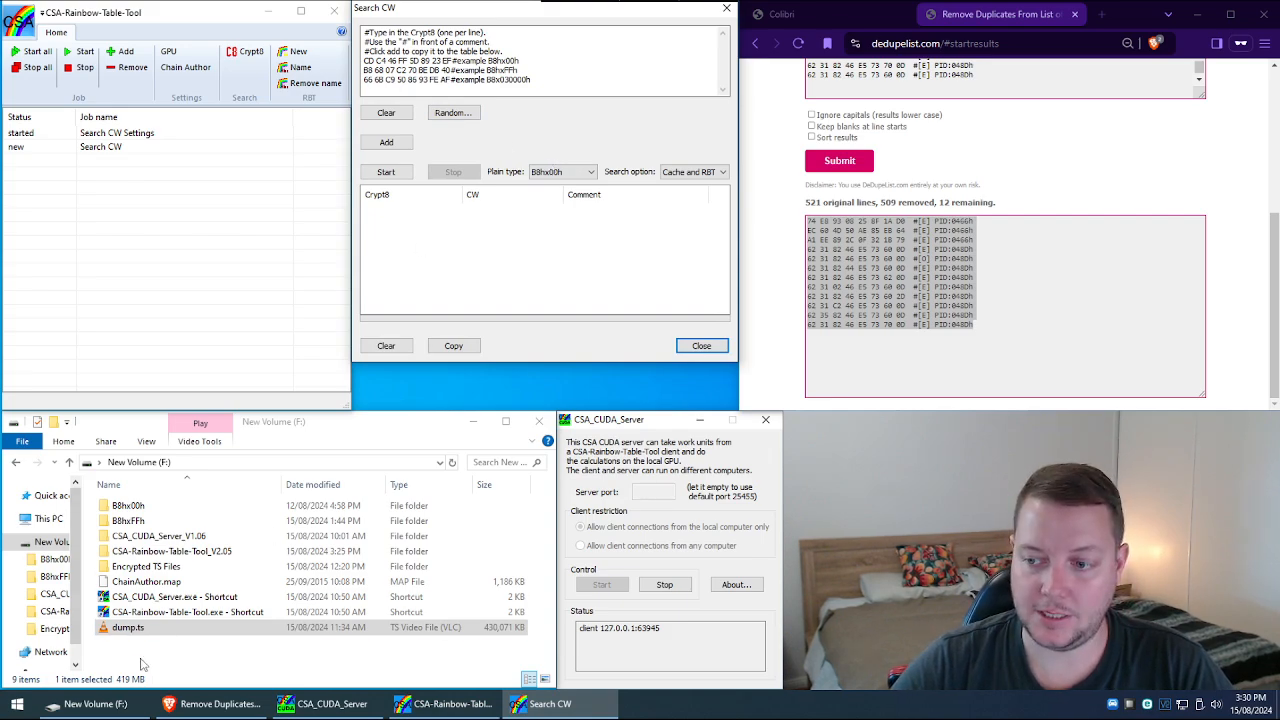
pyautogui.click(555, 173)
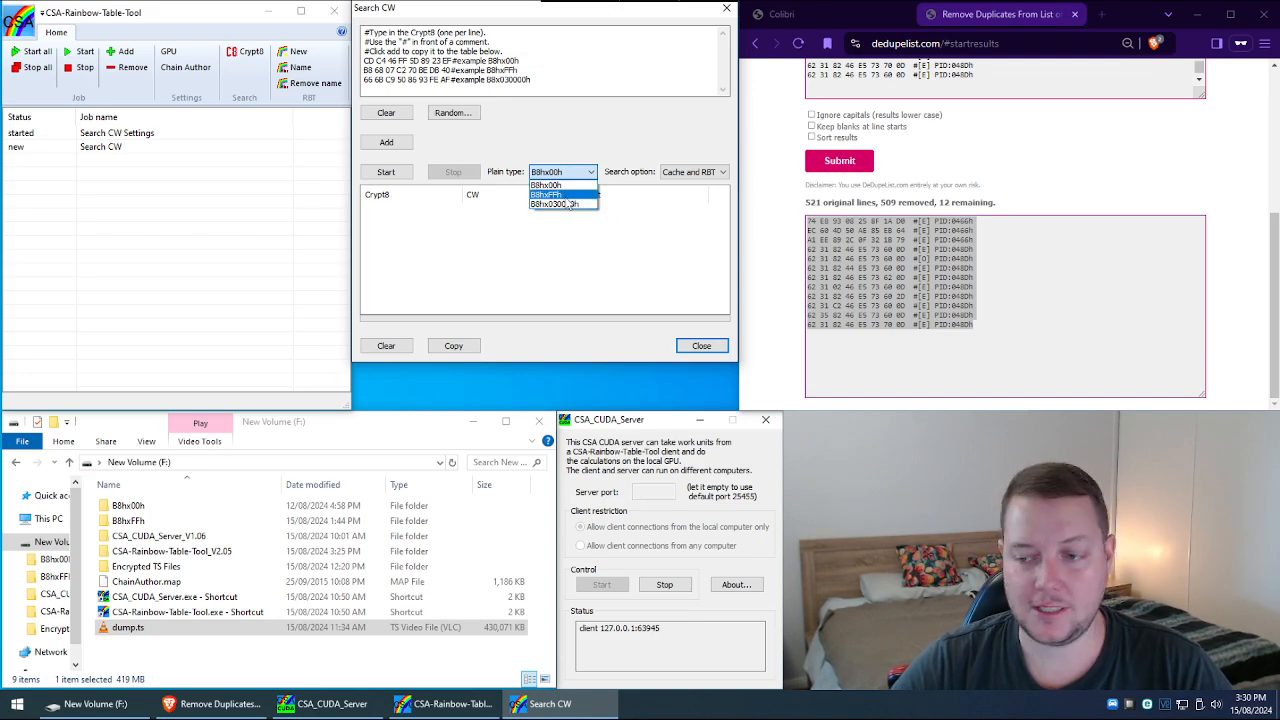
pyautogui.click(565, 195)
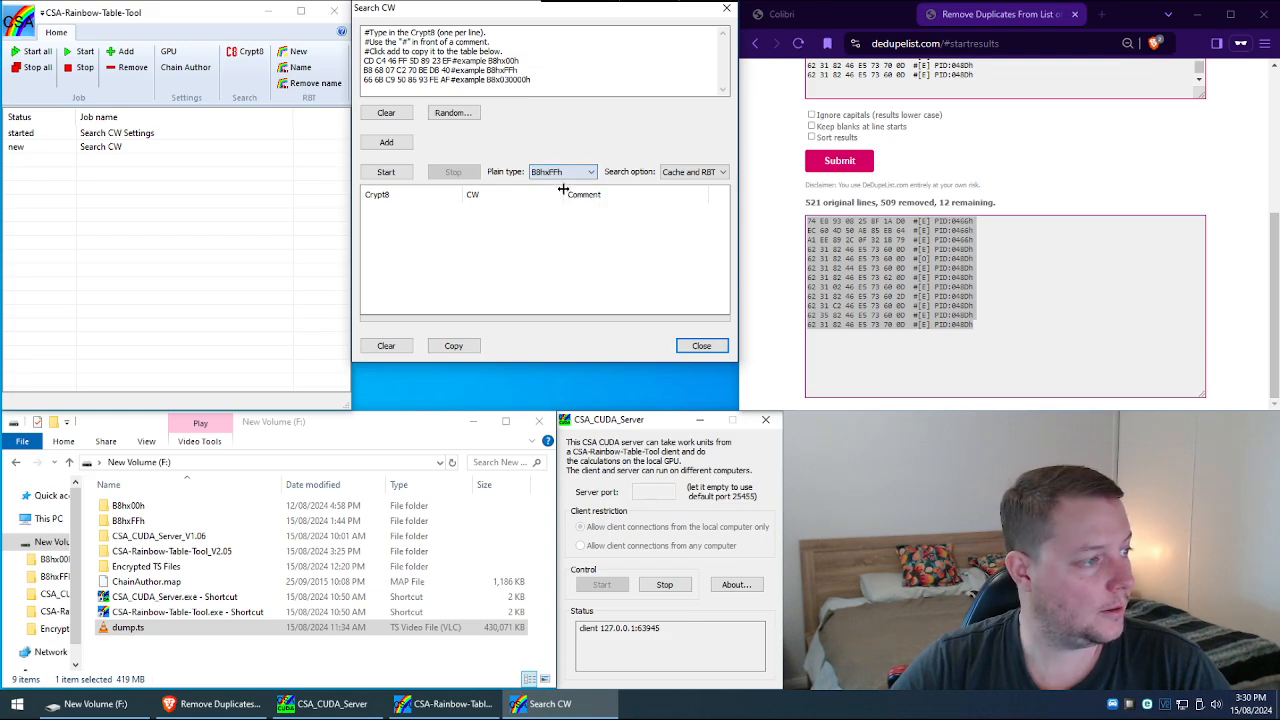
pyautogui.click(693, 172)
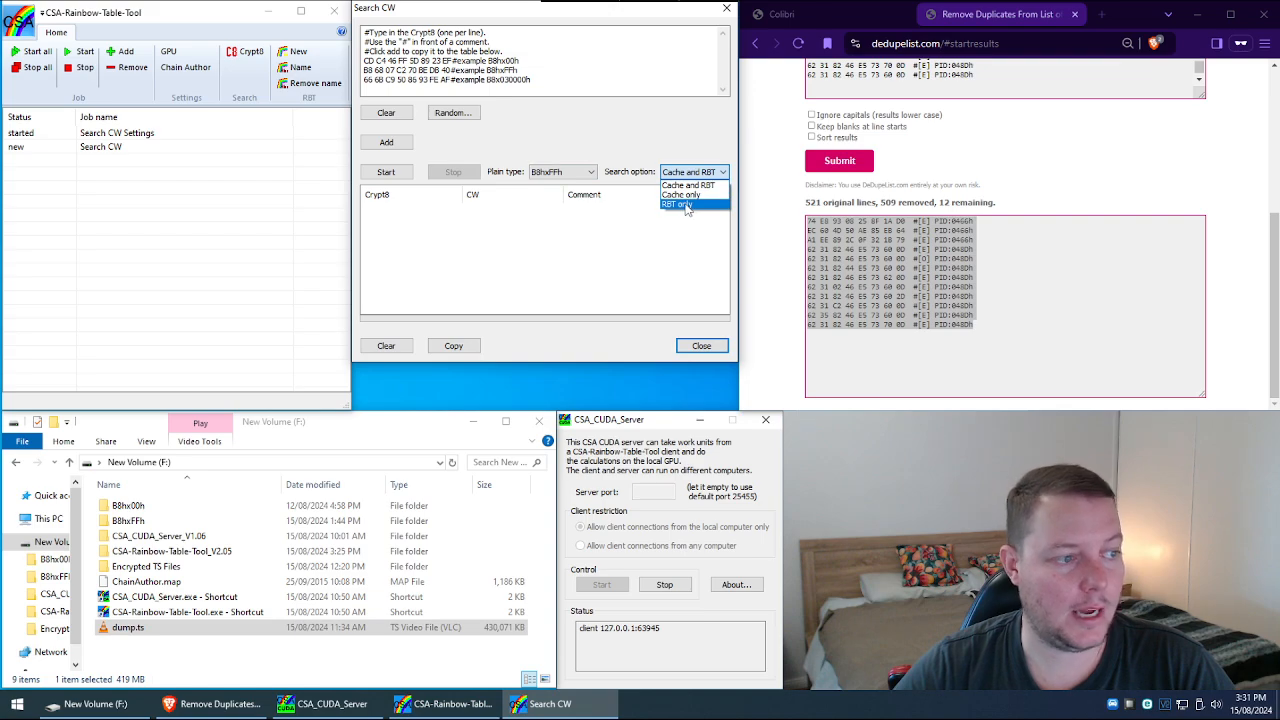
pyautogui.click(687, 205)
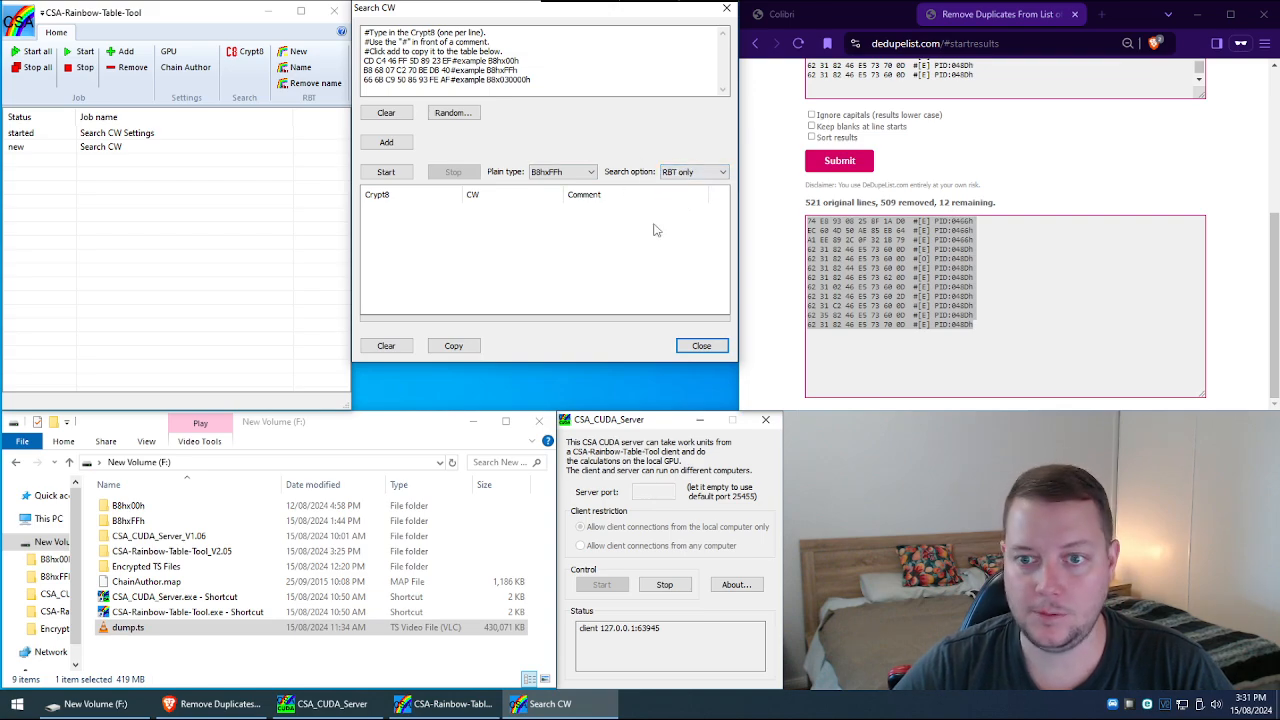
# Replace the example text with the twelve unique Crypt8 lines and add them to the search list.
pyautogui.click(548, 70)
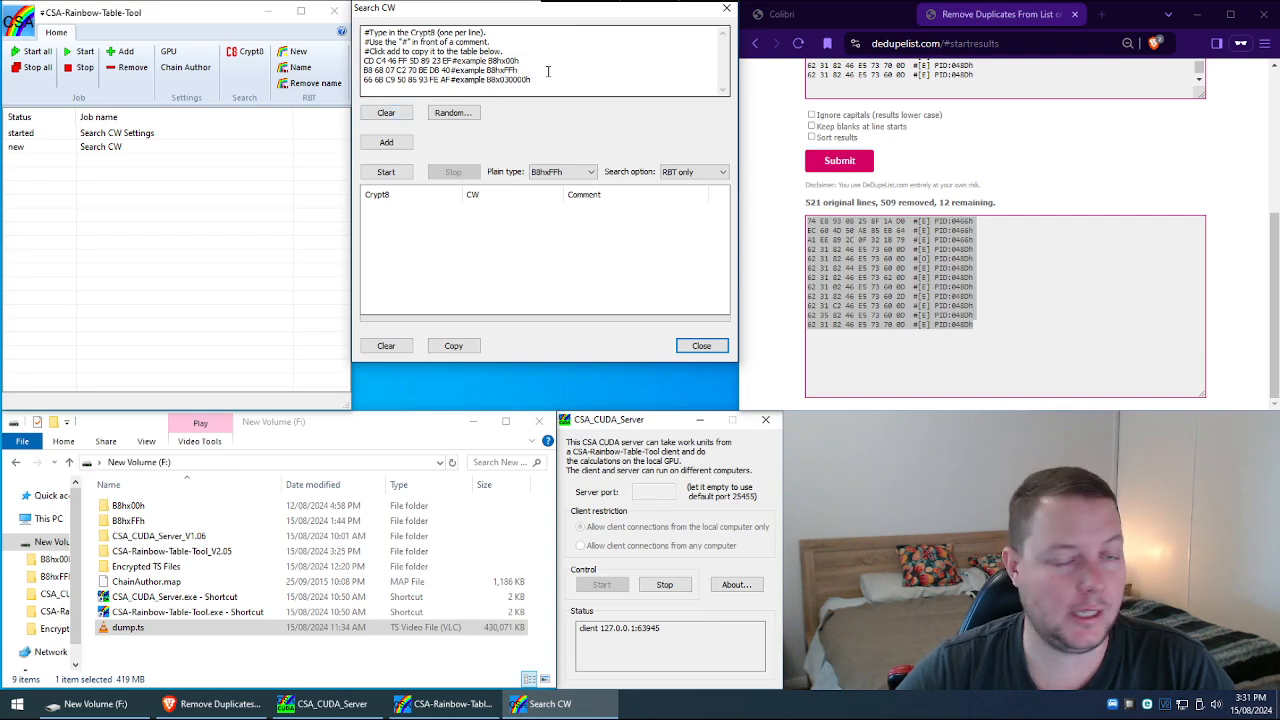
pyautogui.moveTo(548, 70); pyautogui.dragTo(385, 30)
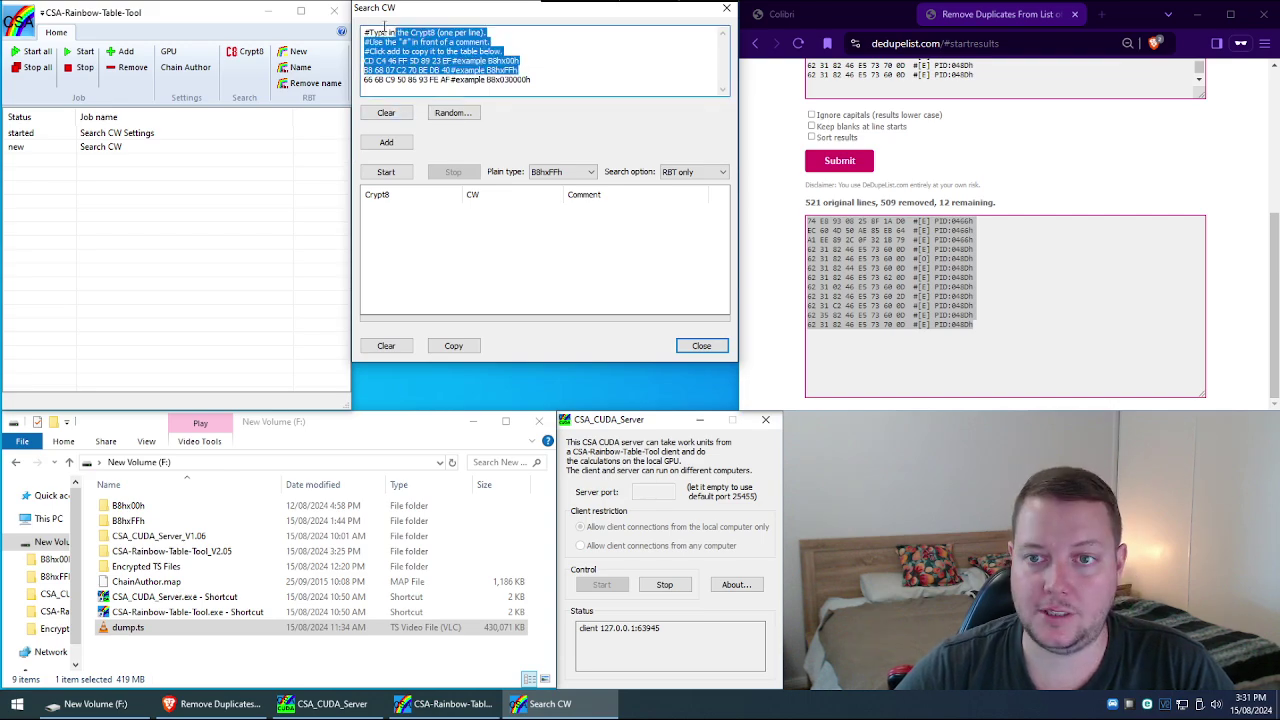
pyautogui.click(386, 112)
pyautogui.rightClick(382, 44)
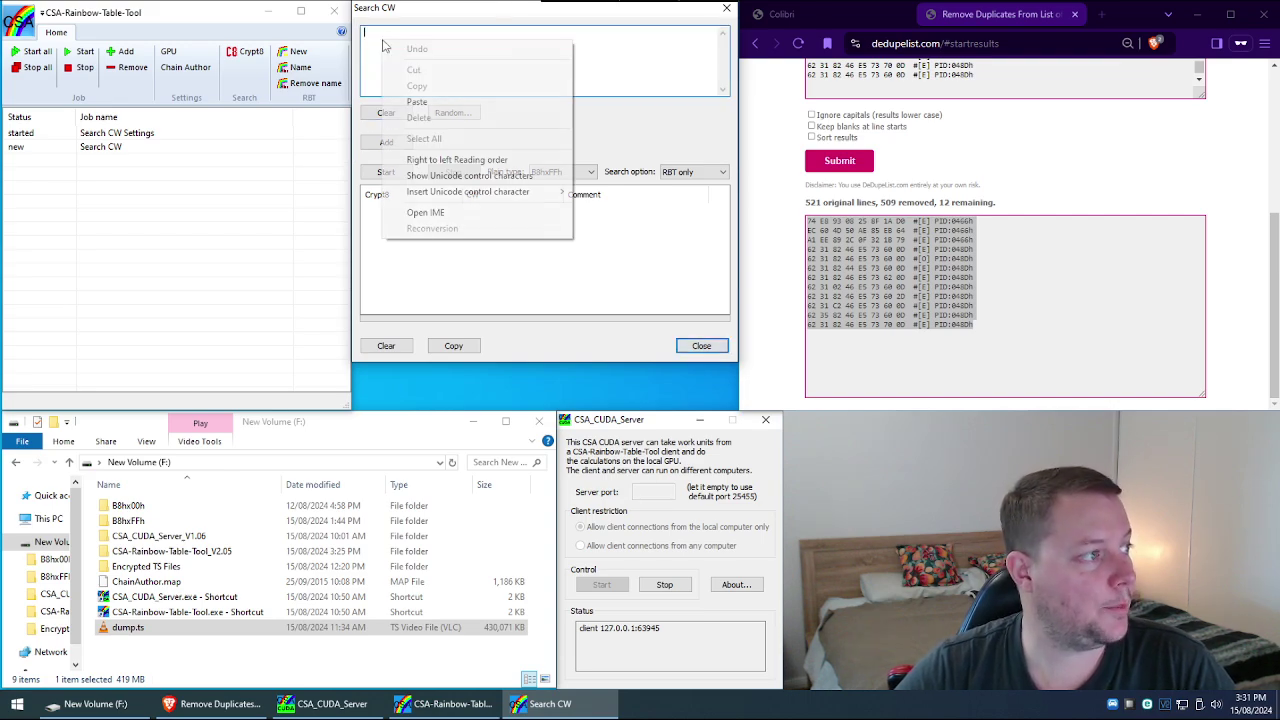
pyautogui.click(417, 101)
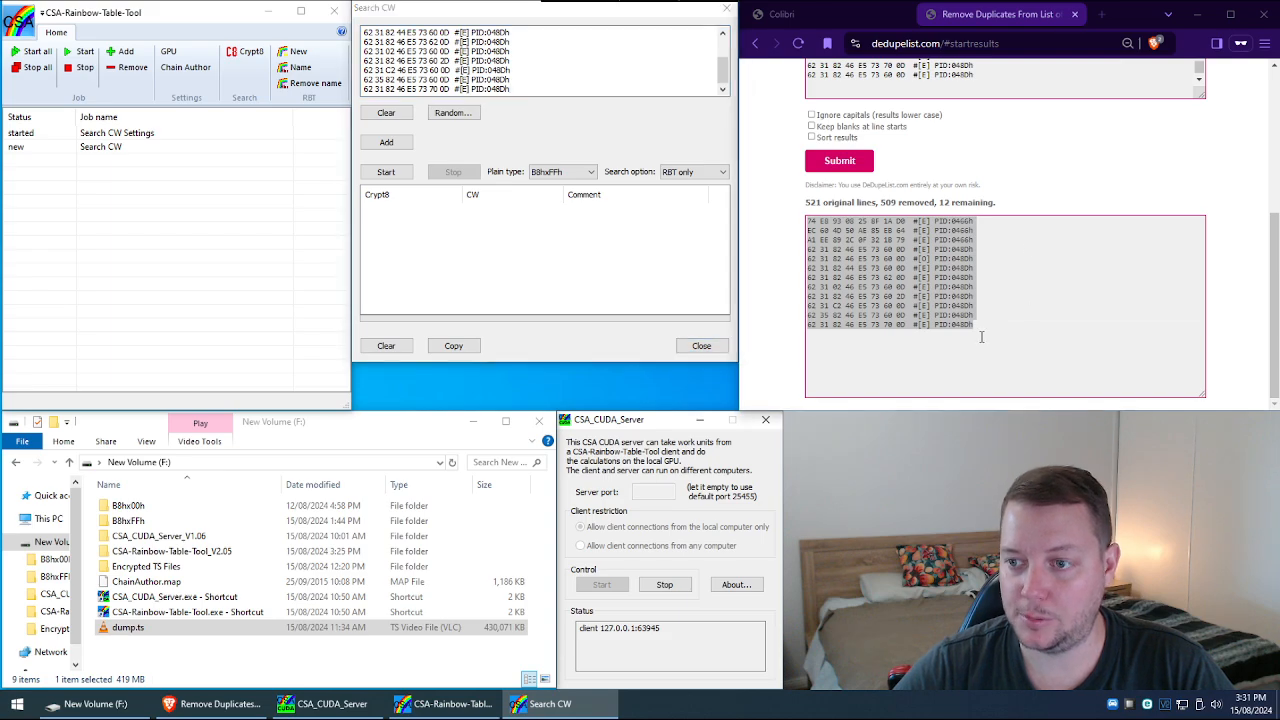
pyautogui.click(1033, 311)
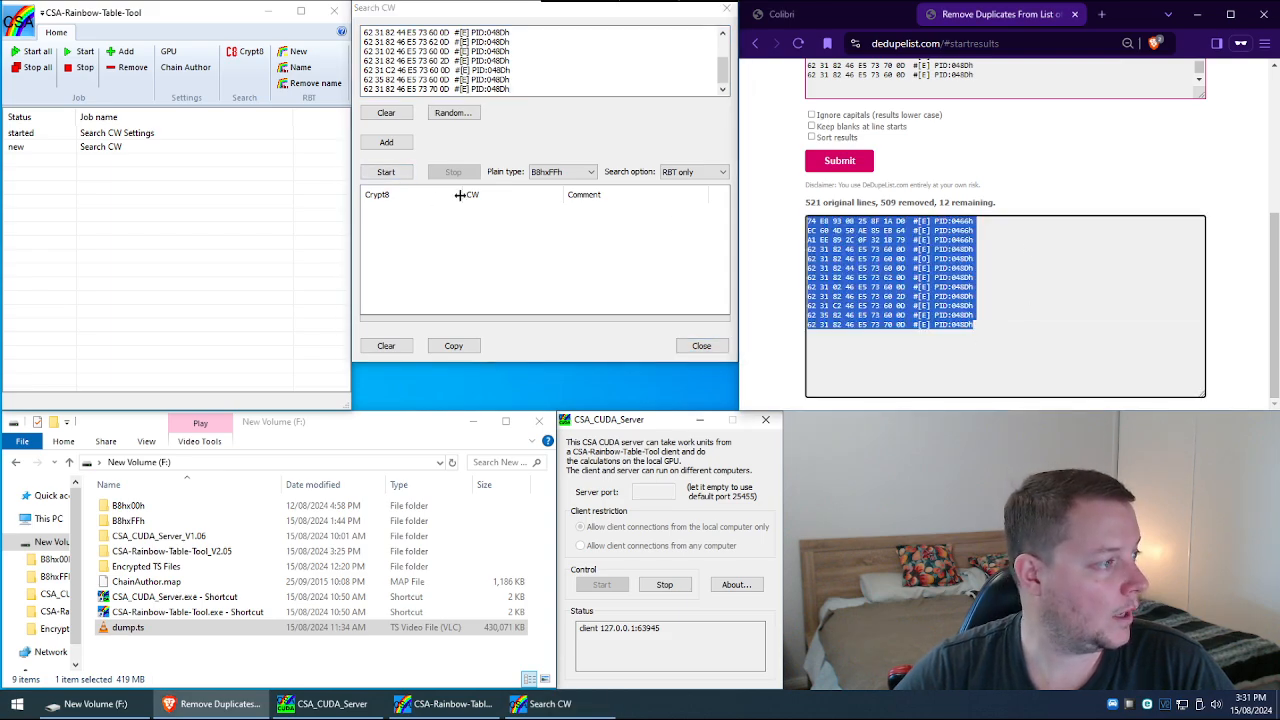
pyautogui.click(386, 143)
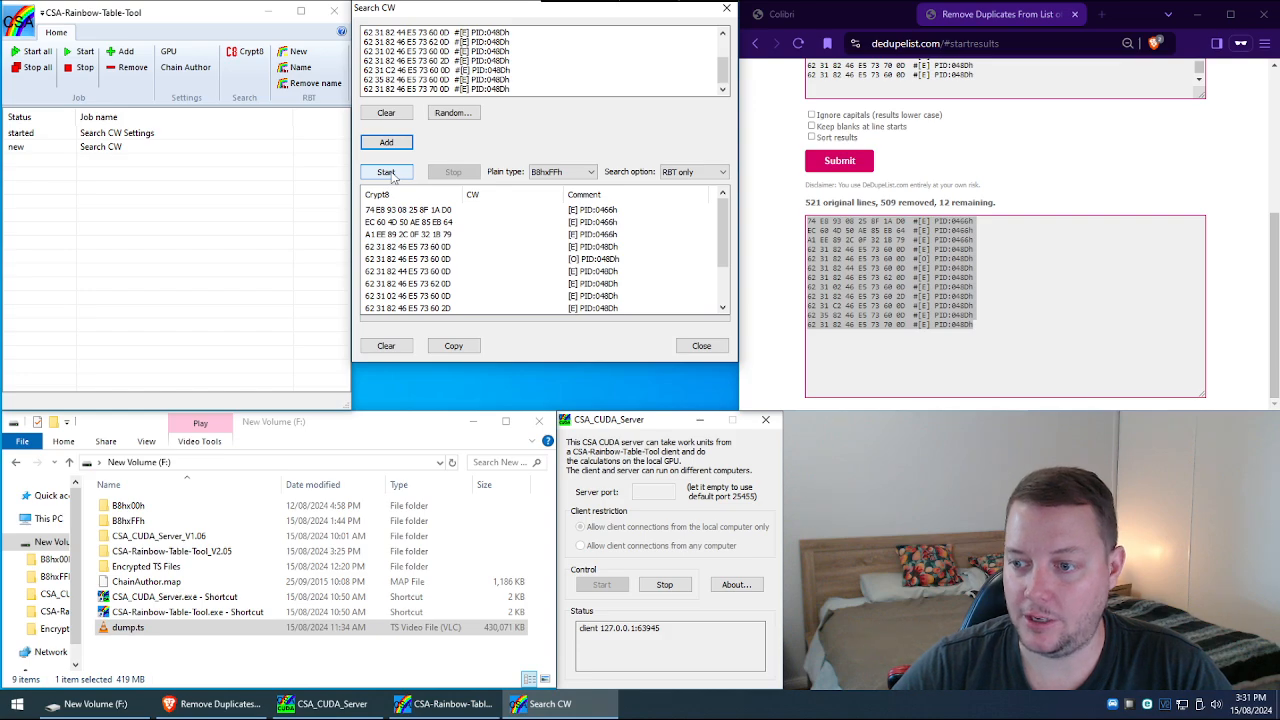
# Start the Search CW job, which finds control word 57 91 81 69 A6 55 55 50.
pyautogui.click(386, 172)
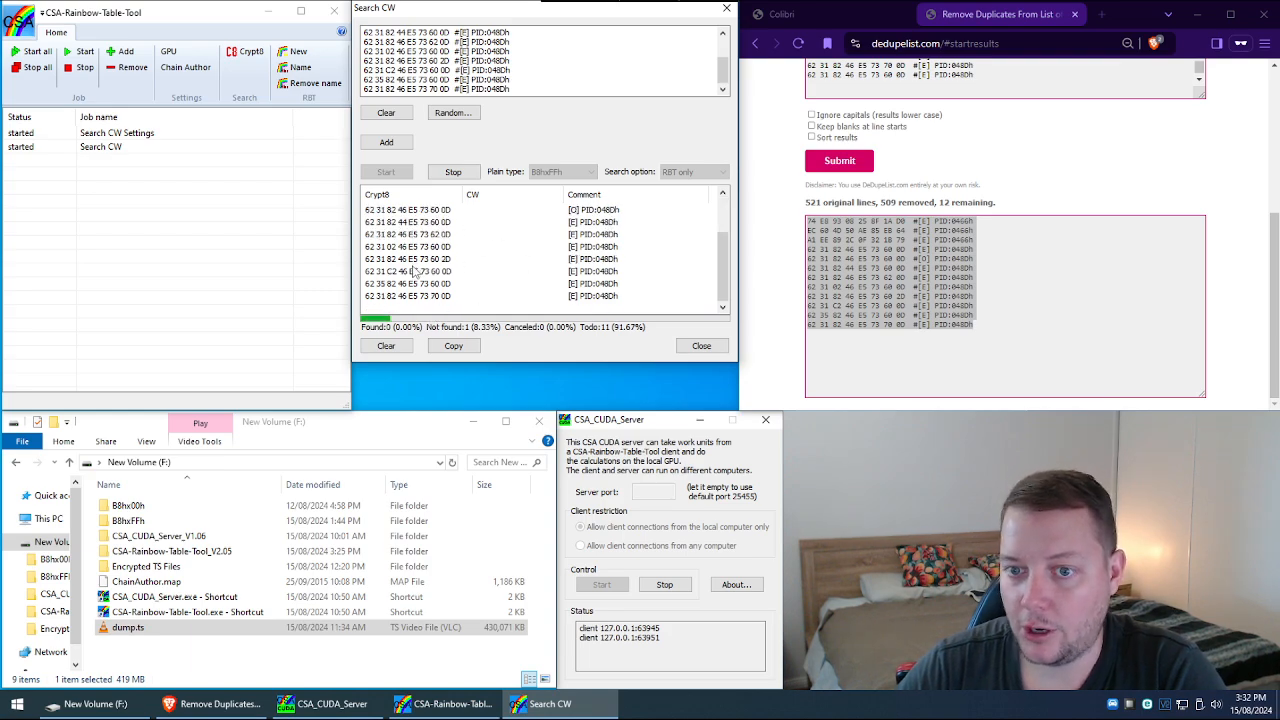
pyautogui.scroll(-1, 414, 262)
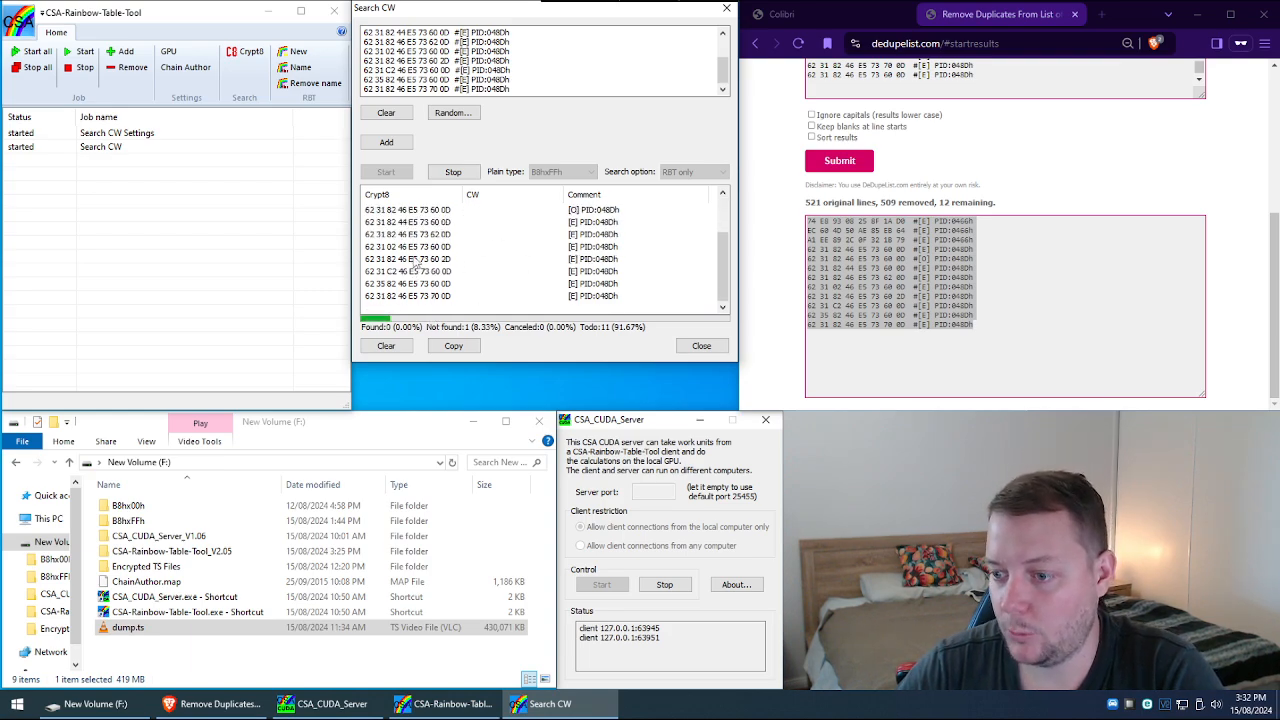
pyautogui.scroll(1, 434, 250)
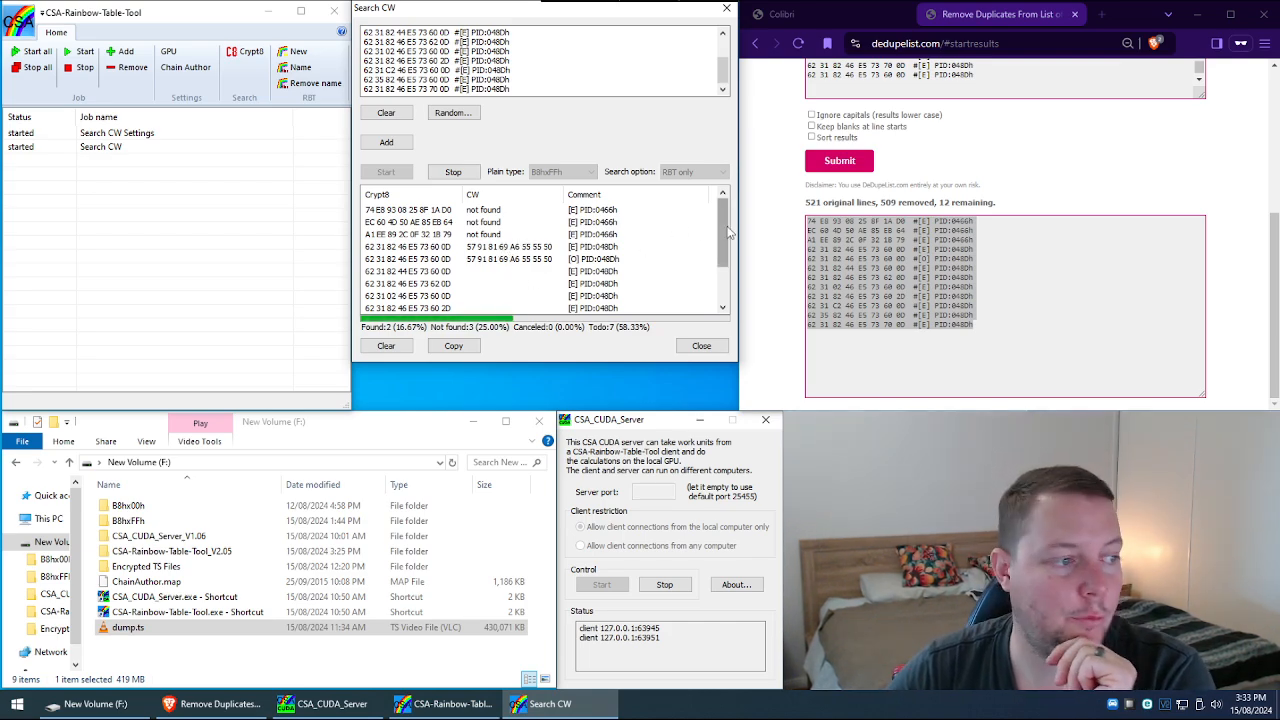
pyautogui.moveTo(723, 225)
pyautogui.mouseDown()
pyautogui.moveTo(731, 272)
pyautogui.moveTo(720, 242)
pyautogui.mouseUp()
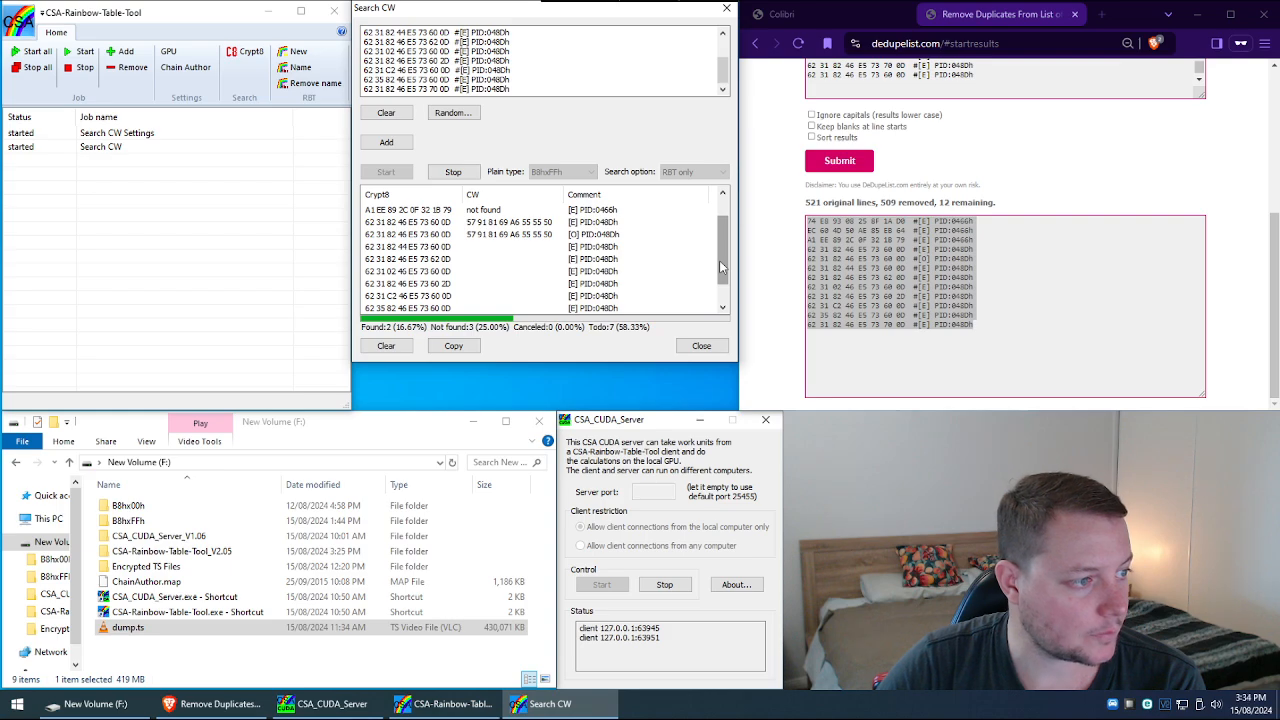
pyautogui.moveTo(722, 250); pyautogui.dragTo(722, 233)
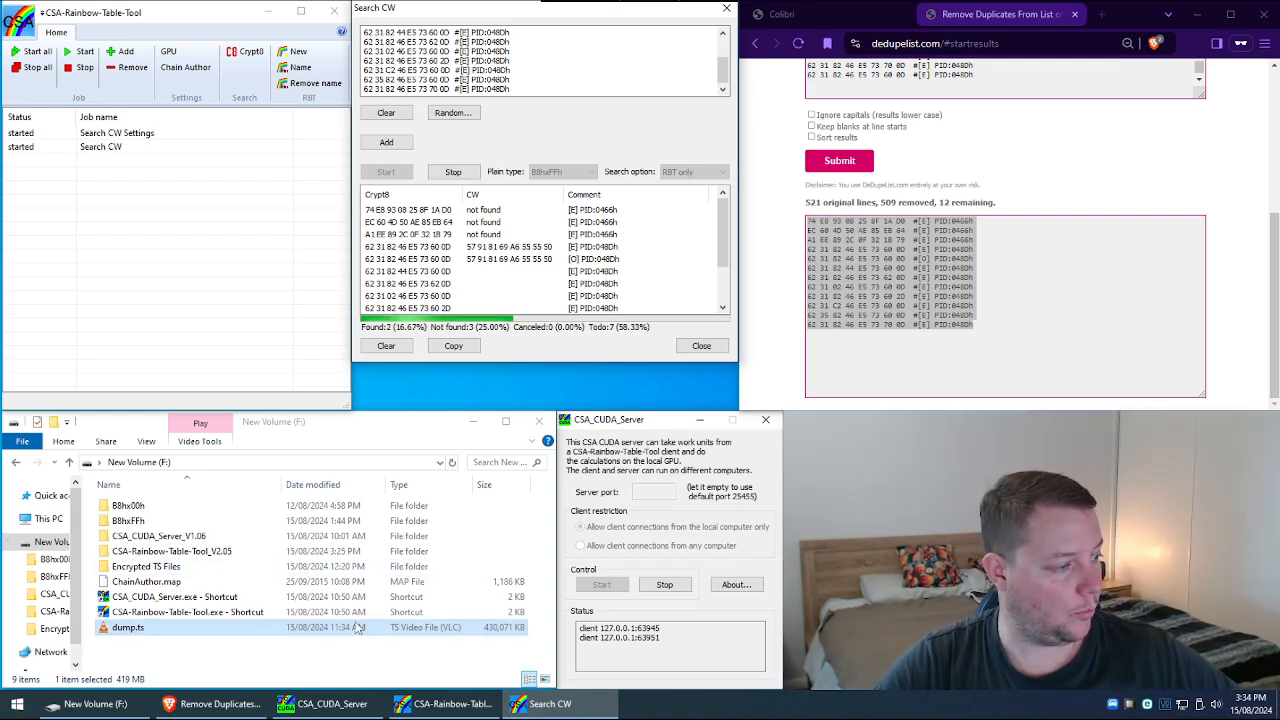
pyautogui.scroll(-1, 495, 272)
pyautogui.scroll(1, 495, 272)
pyautogui.scroll(-1, 483, 274)
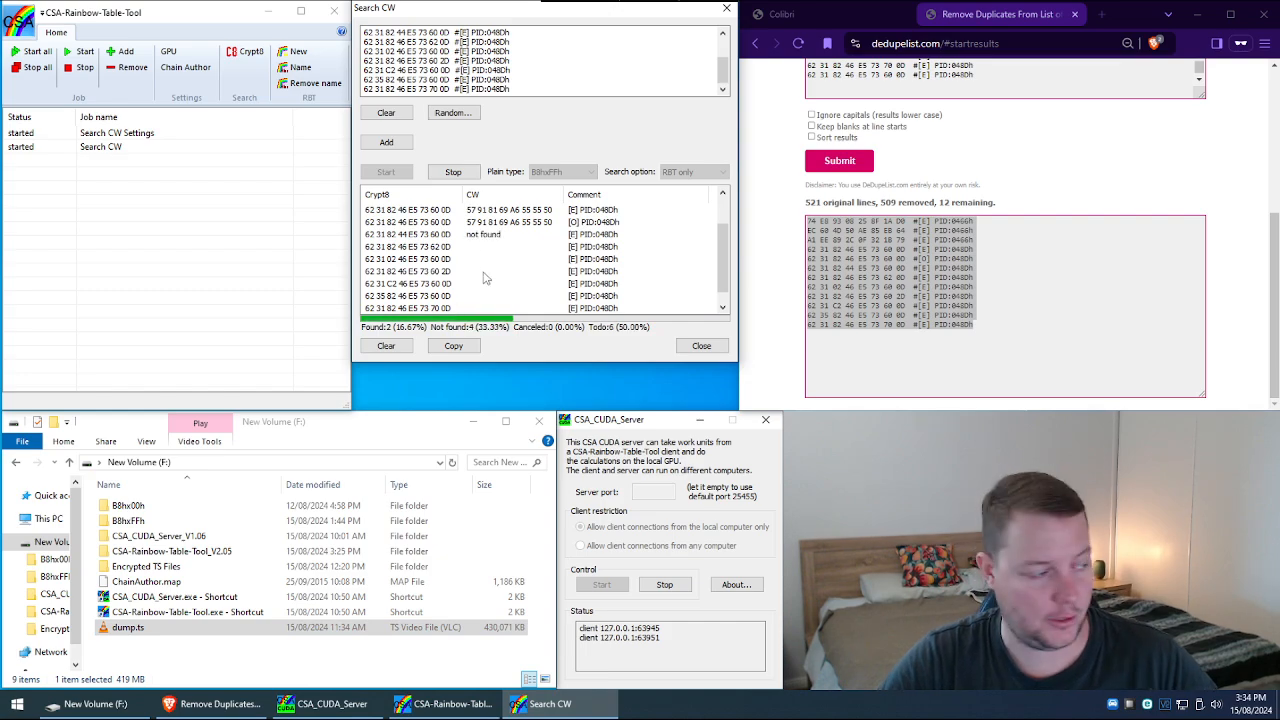
pyautogui.scroll(1, 476, 272)
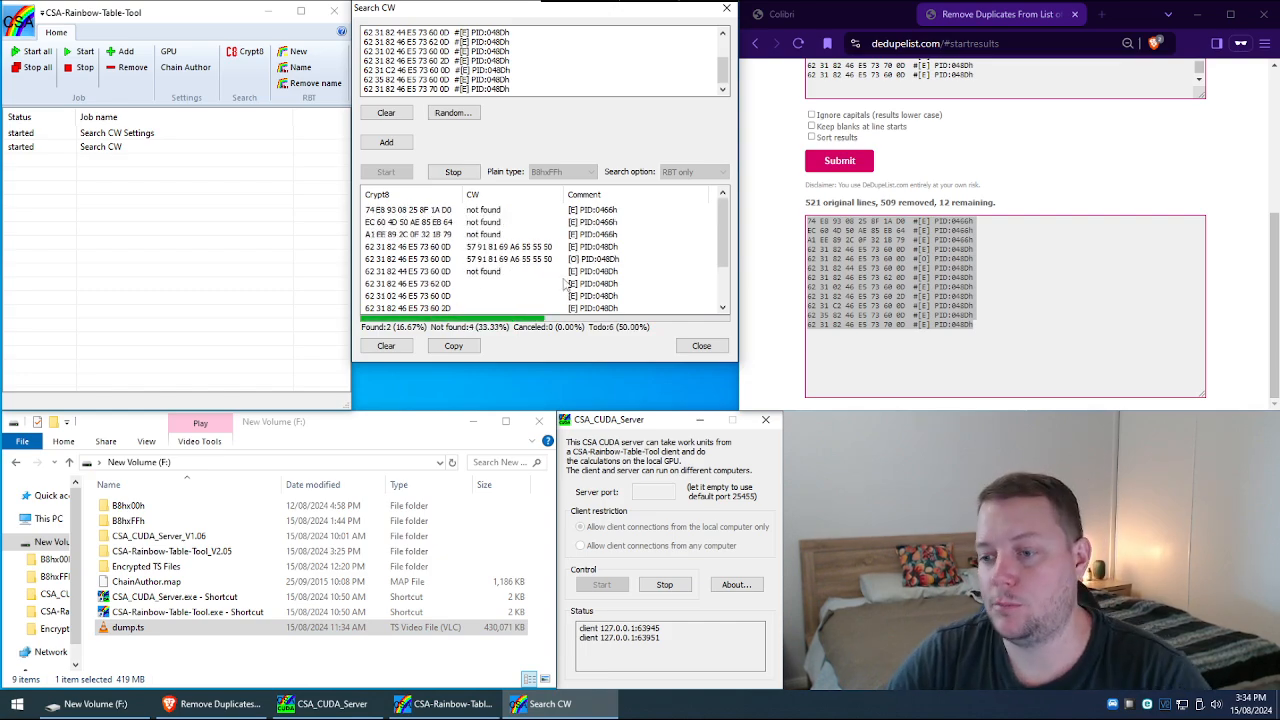